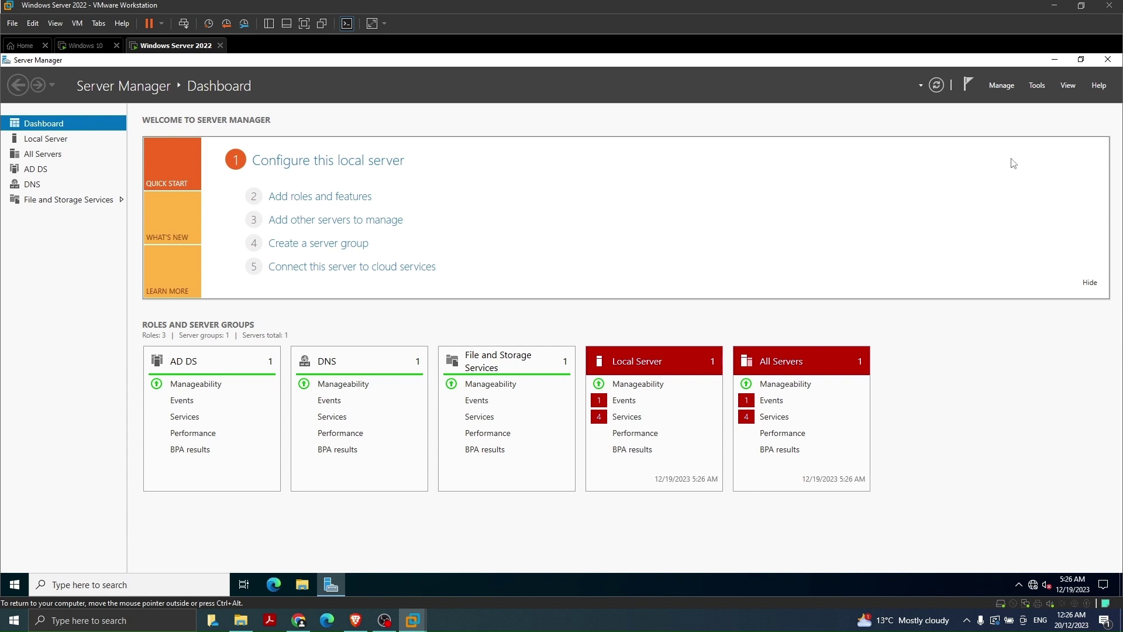
Launch Active Directory Users and Computers from Server Manager's Tools menu.
click(1033, 86)
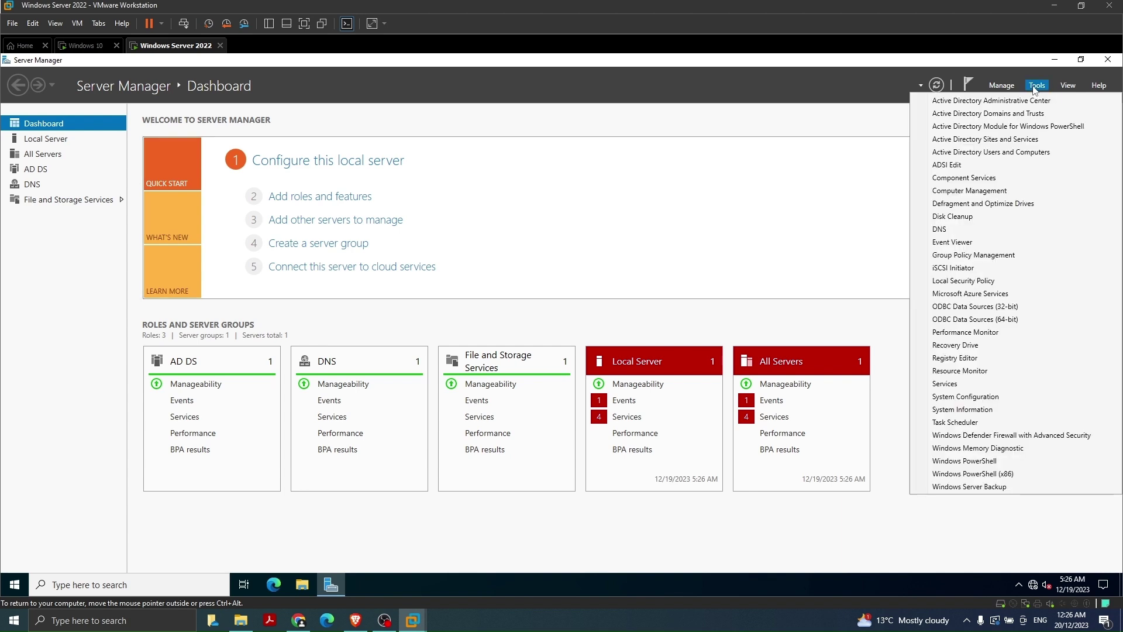
click(1010, 155)
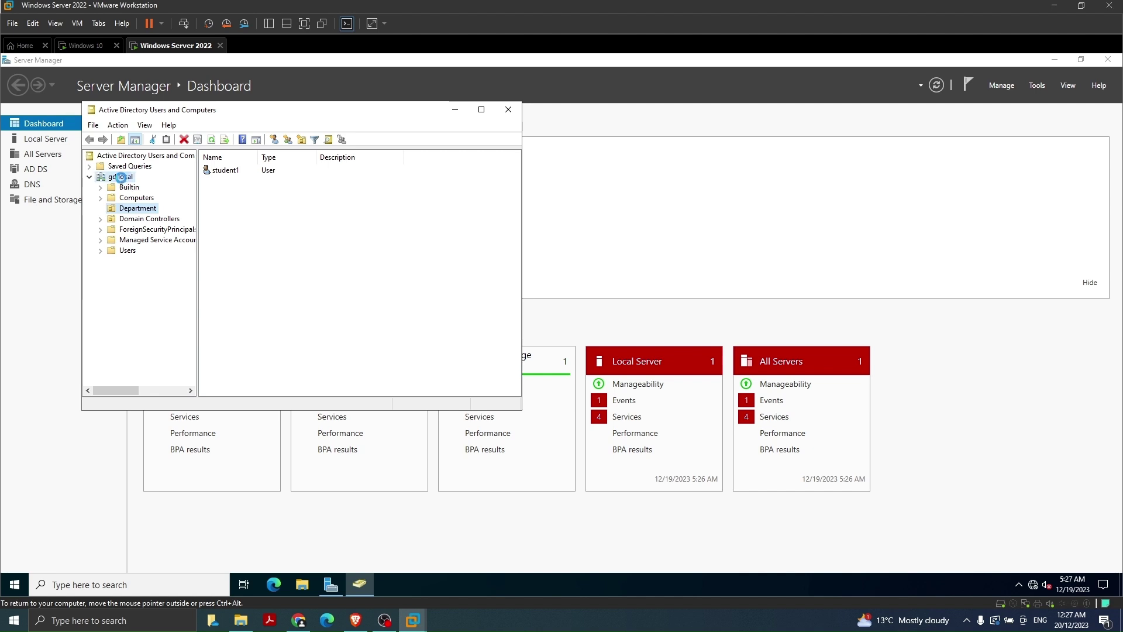
Add an organizational unit named NewBuilding directly under the gd.local domain.
right_click(123, 182)
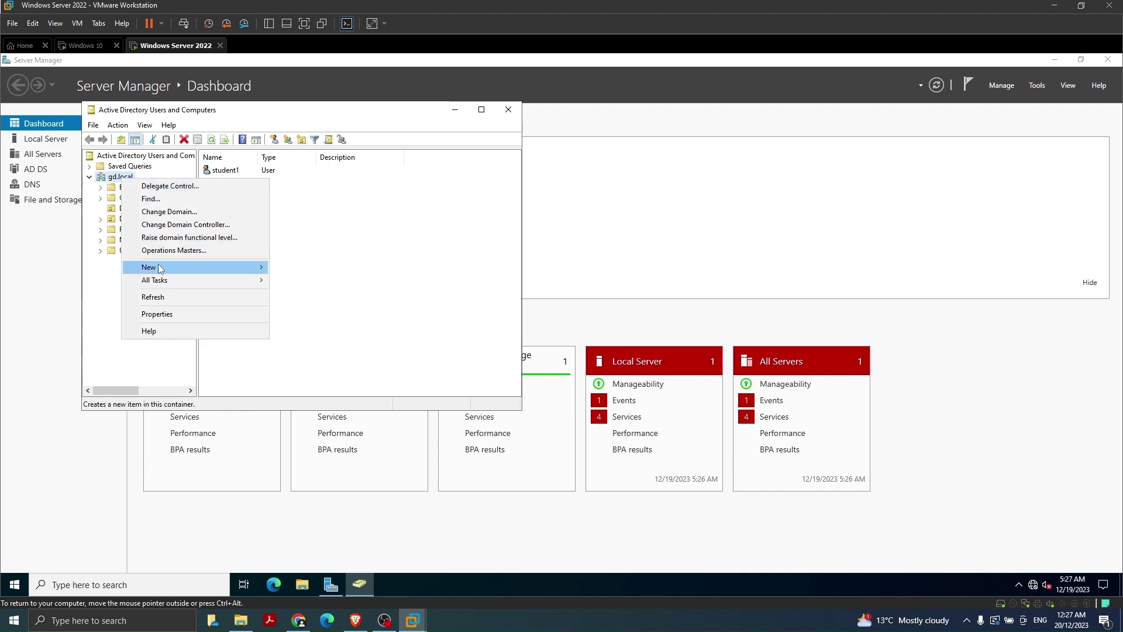
mouse_move(159, 268)
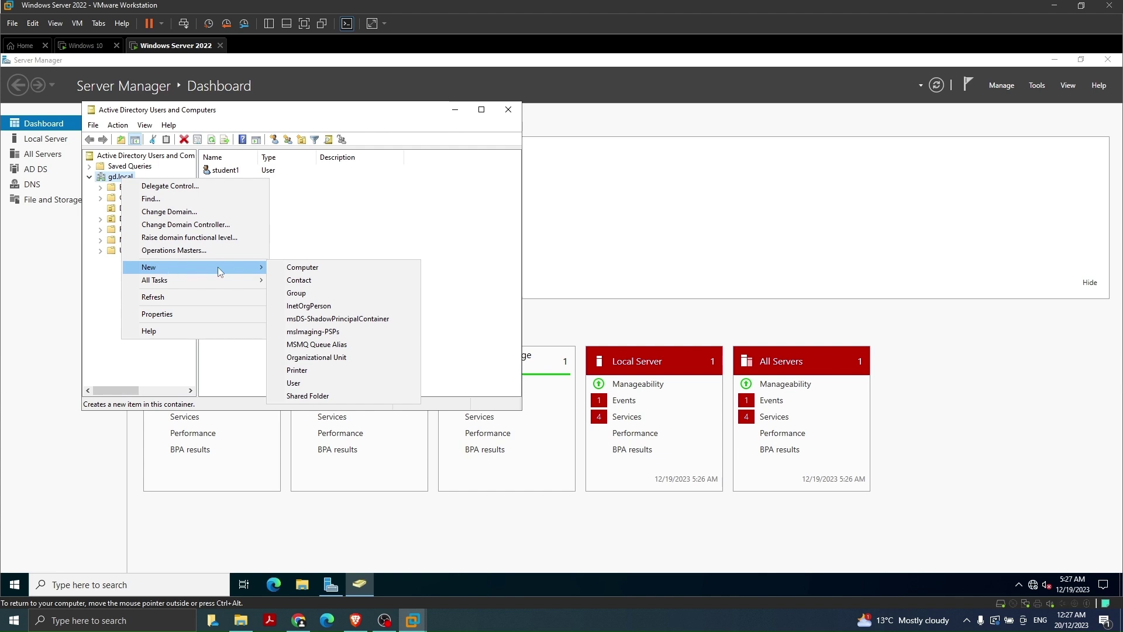
click(316, 358)
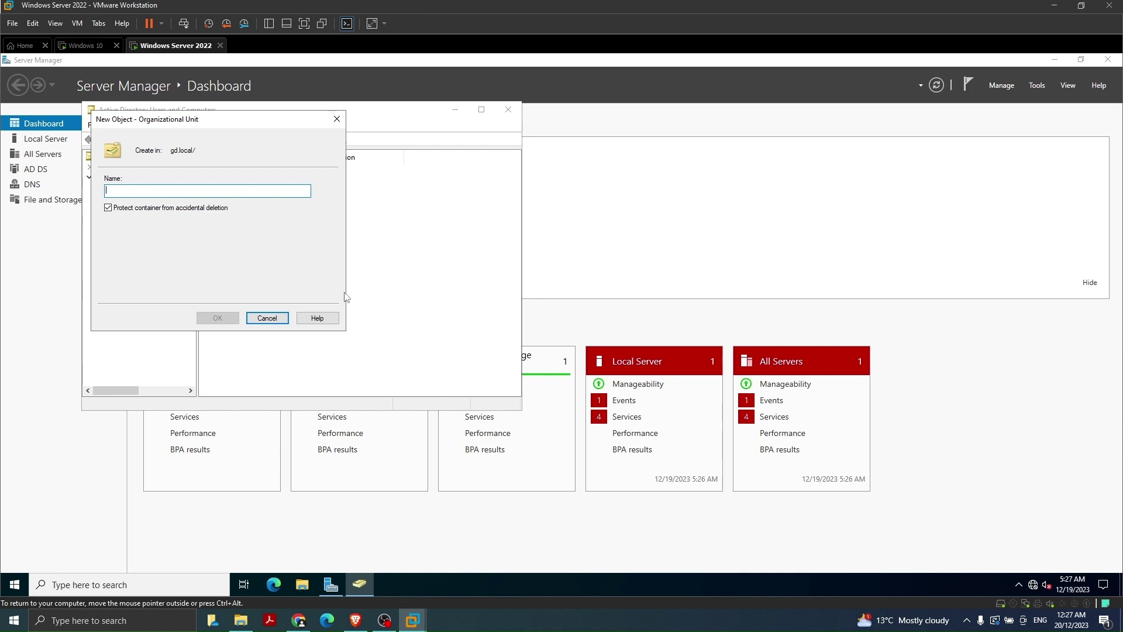
text(NewBuidling)
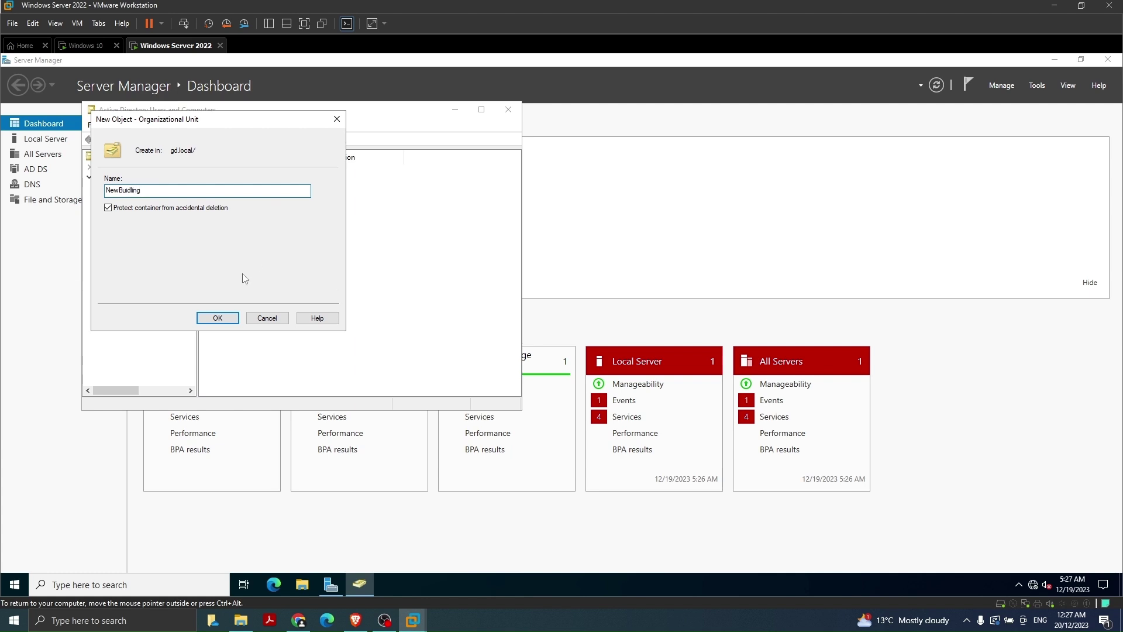
click(218, 319)
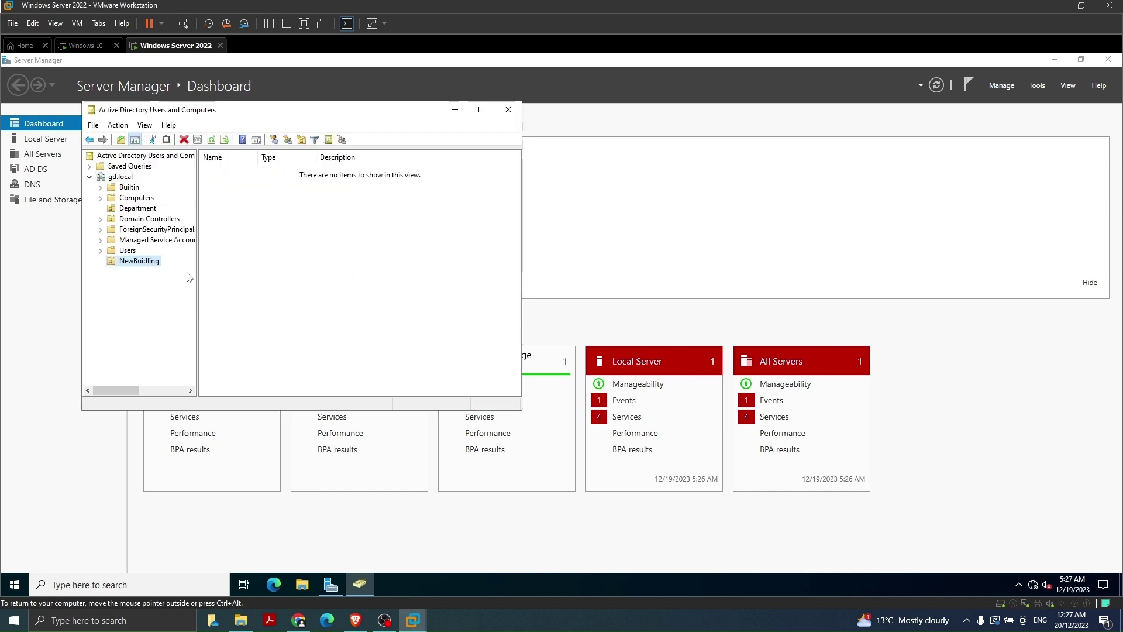
Create the Teachers group in the NewBuilding unit.
right_click(143, 265)
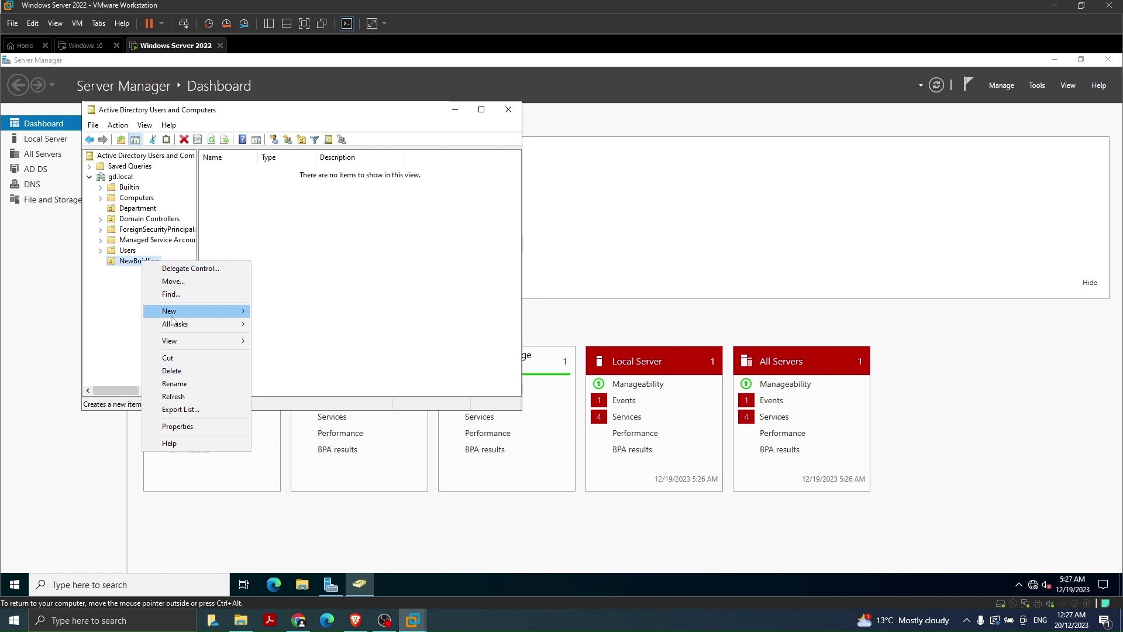
mouse_move(174, 314)
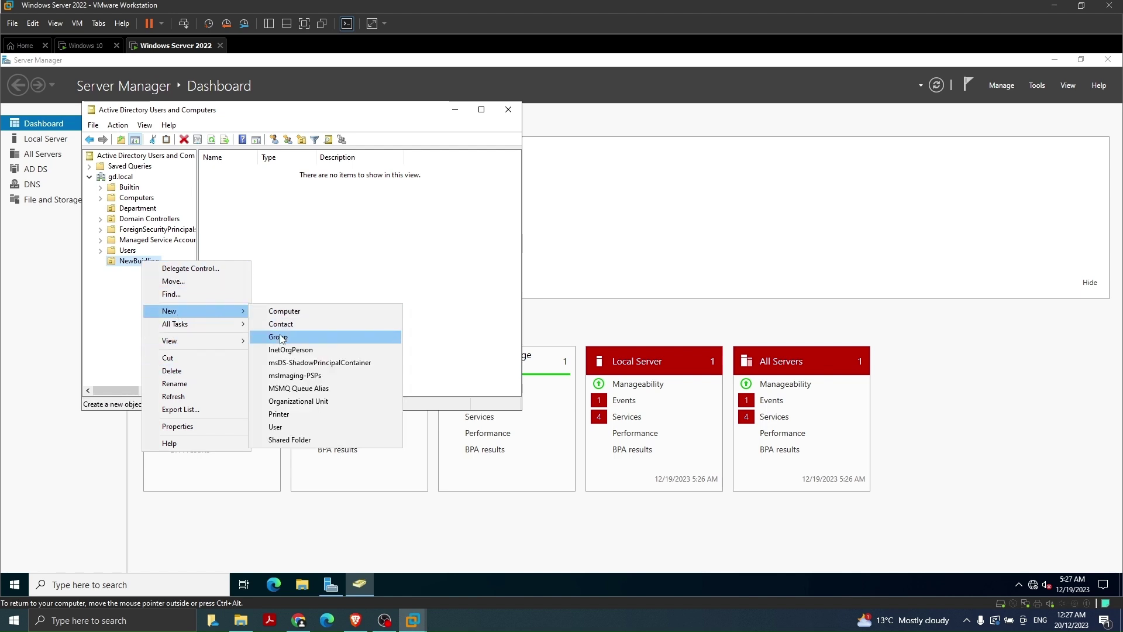
click(275, 336)
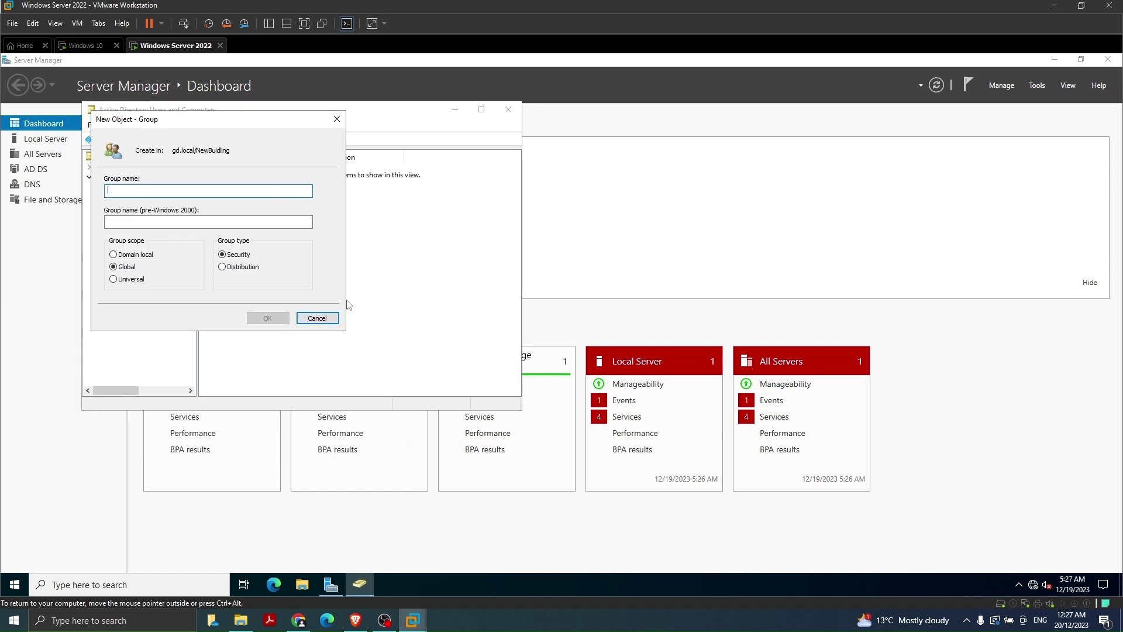
text(Teachers)
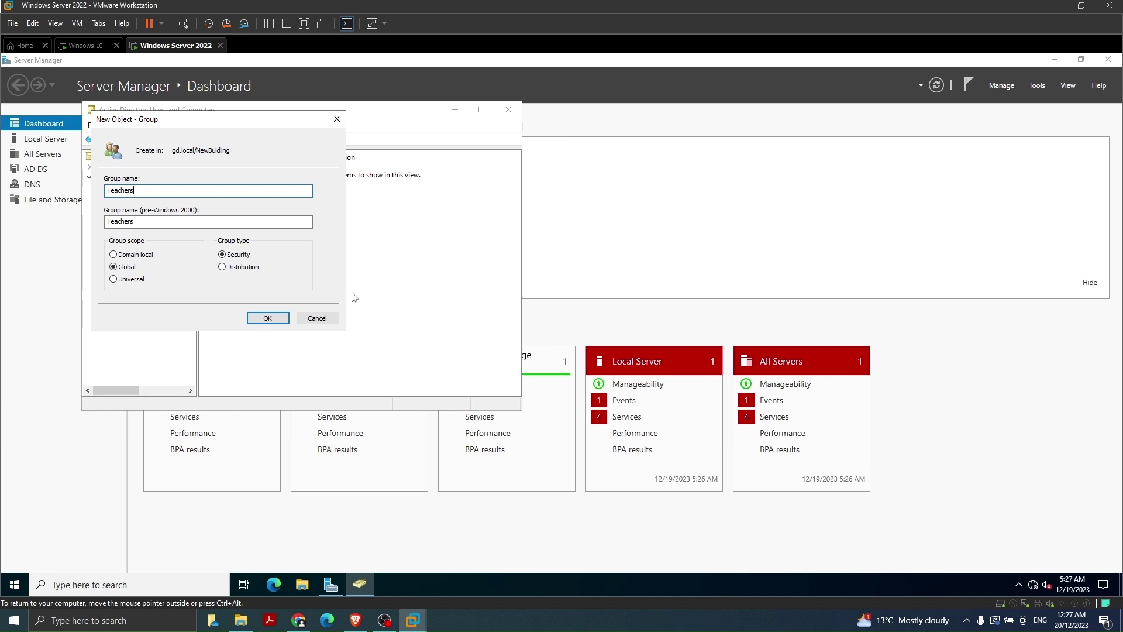
click(256, 319)
Create the Students group in the NewBuilding unit.
right_click(143, 263)
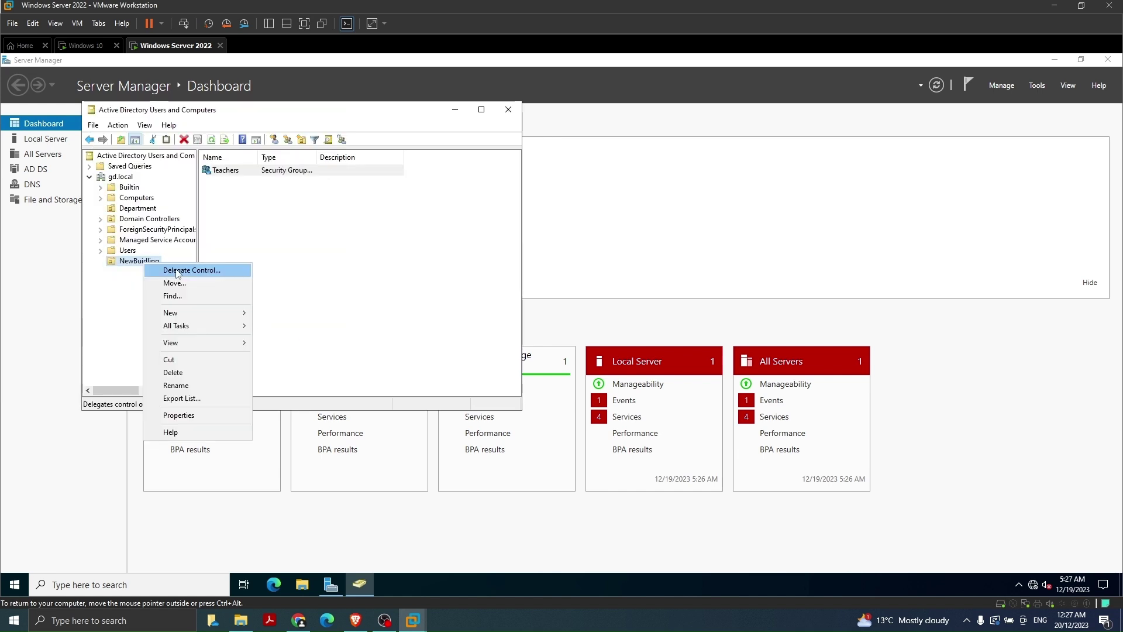
mouse_move(199, 313)
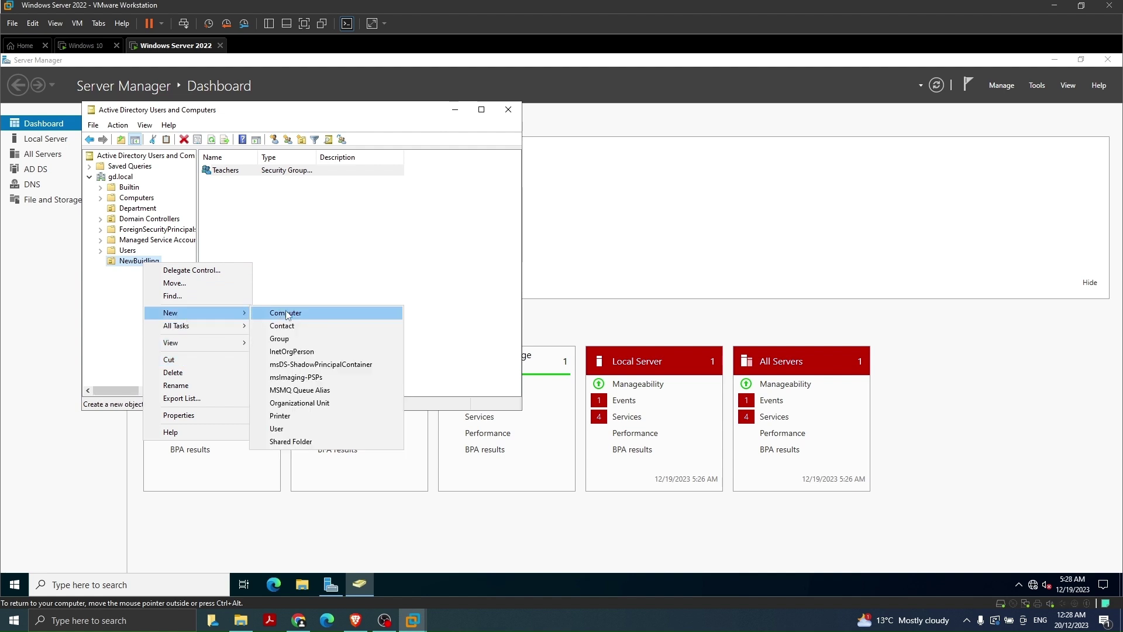
click(281, 338)
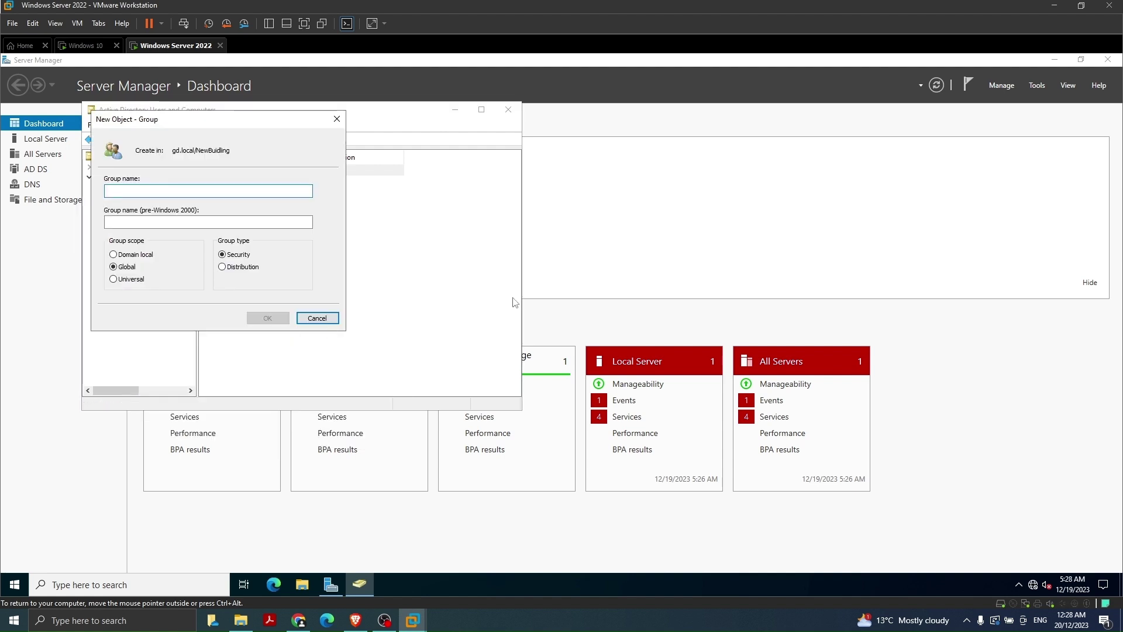
text(S)
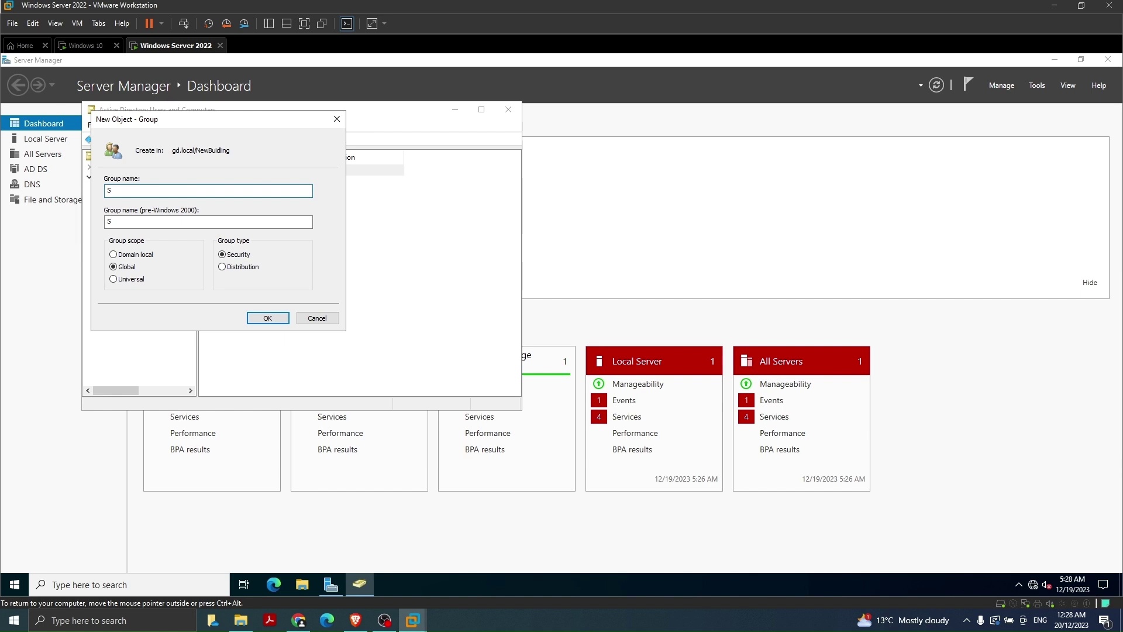
text(tudents)
click(267, 319)
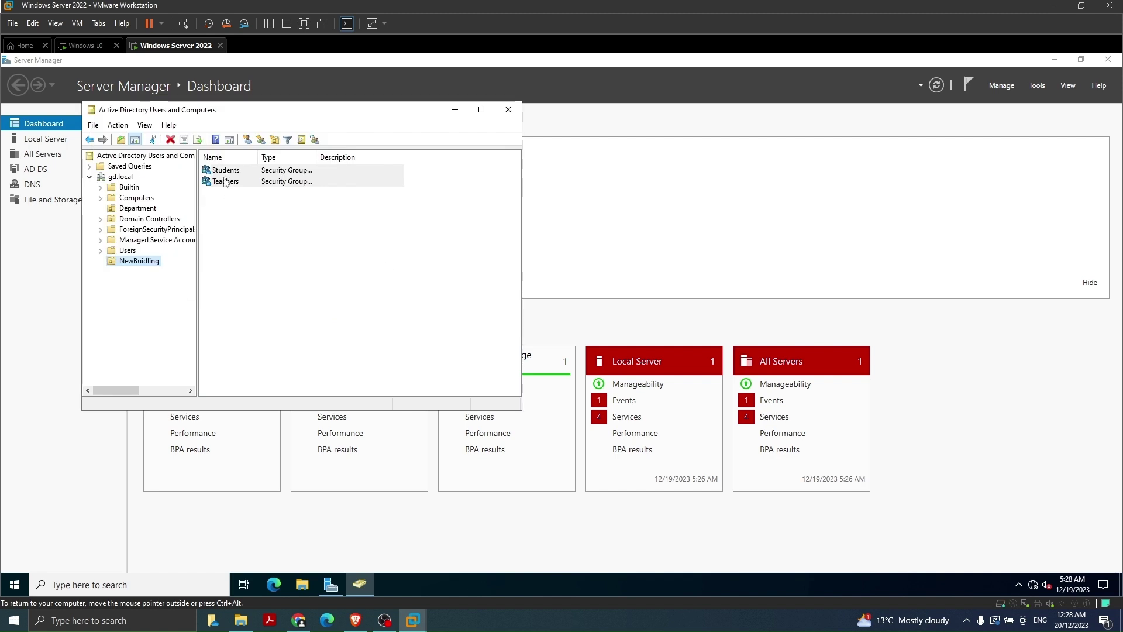
Start a new user in Users with first name and logon name teacher2.
click(266, 243)
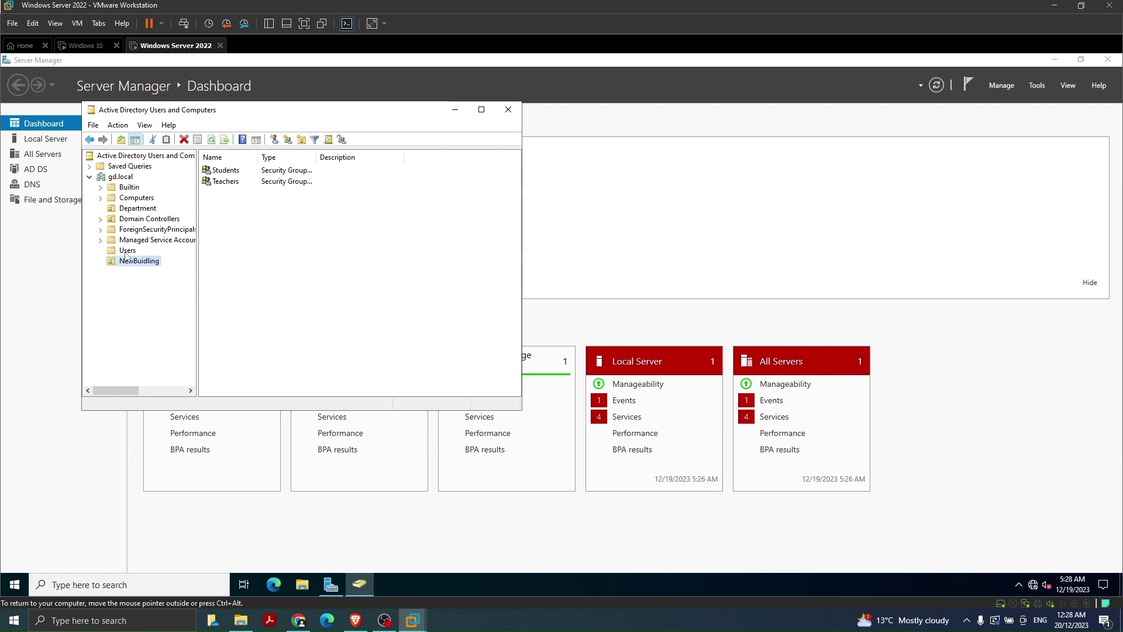
right_click(124, 251)
mouse_move(175, 290)
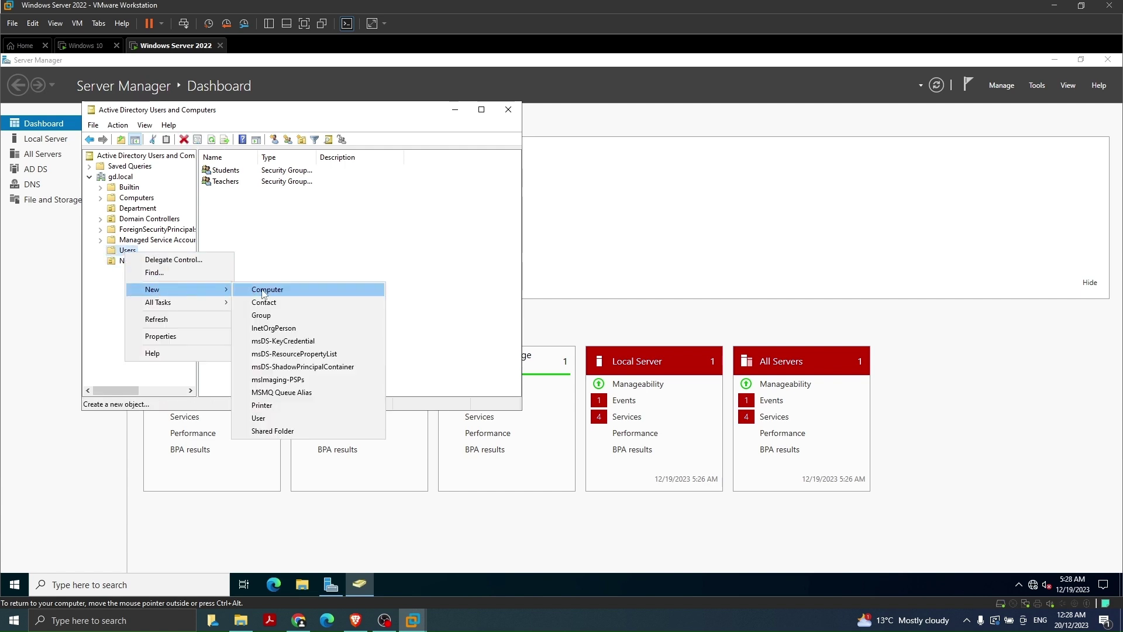
click(282, 417)
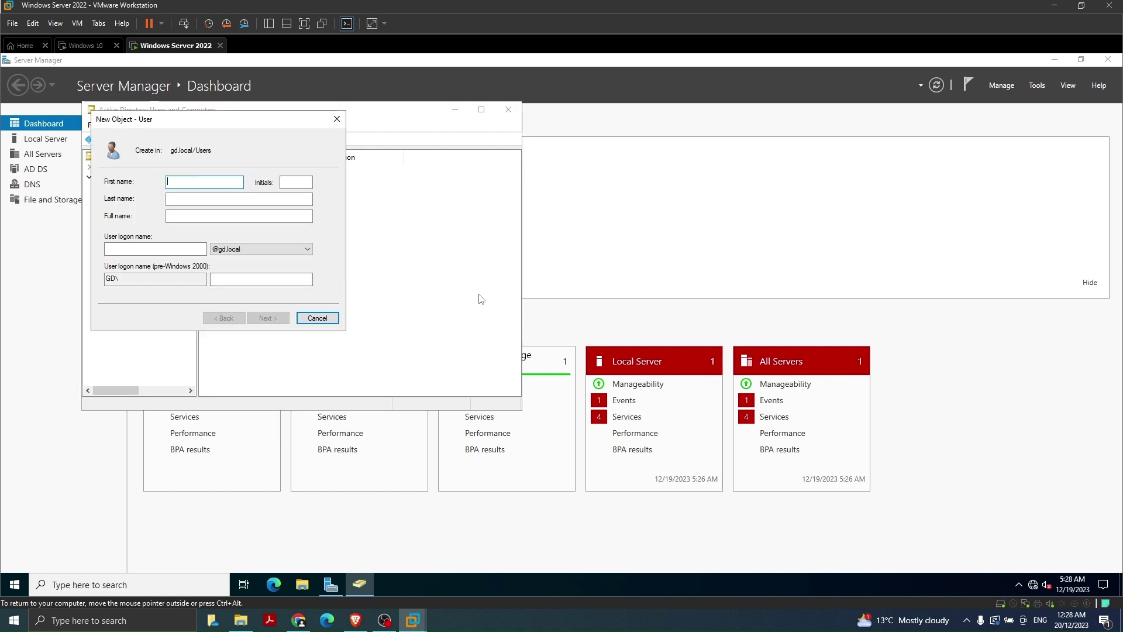
text(teacher2)
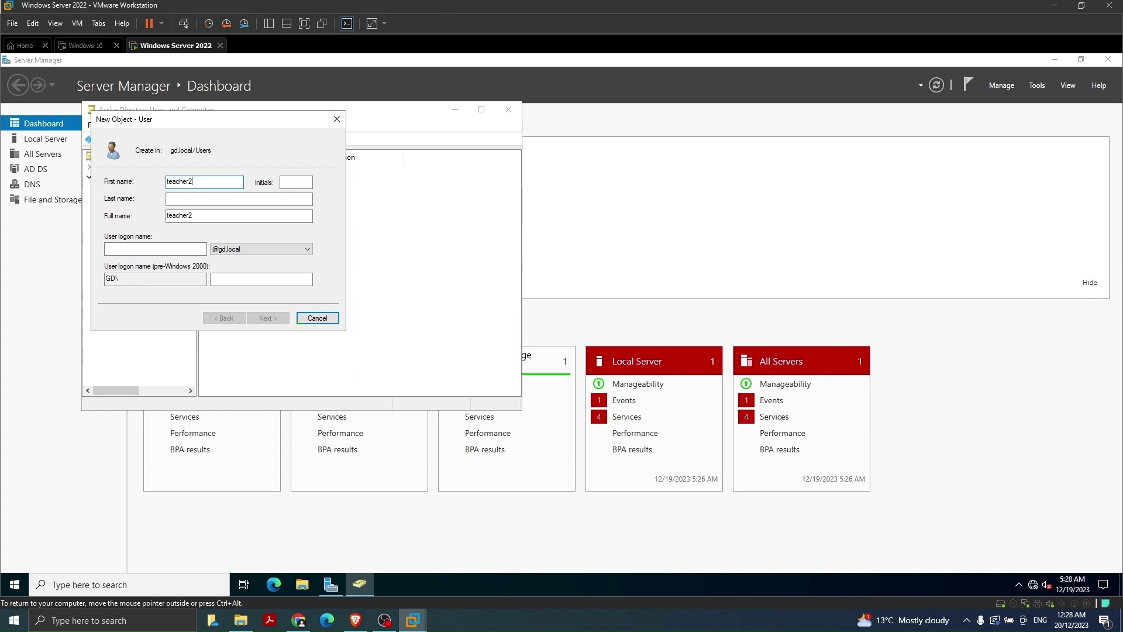
click(164, 249)
text(teacher2)
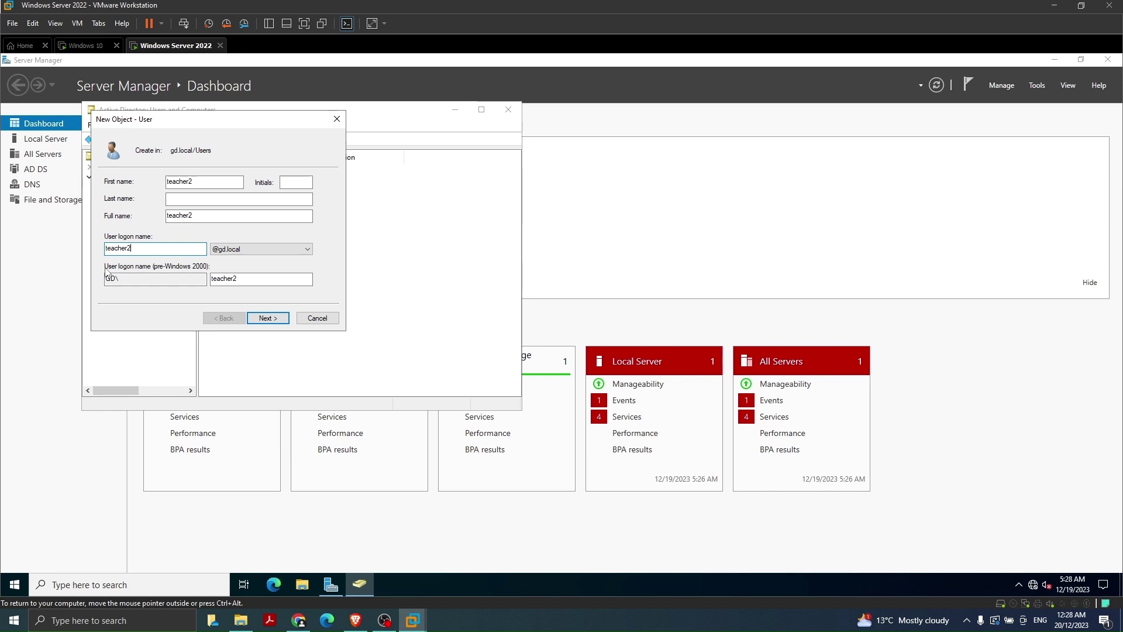
click(271, 317)
Give teacher2 a password with no change required at next logon, and finish.
click(124, 223)
click(222, 182)
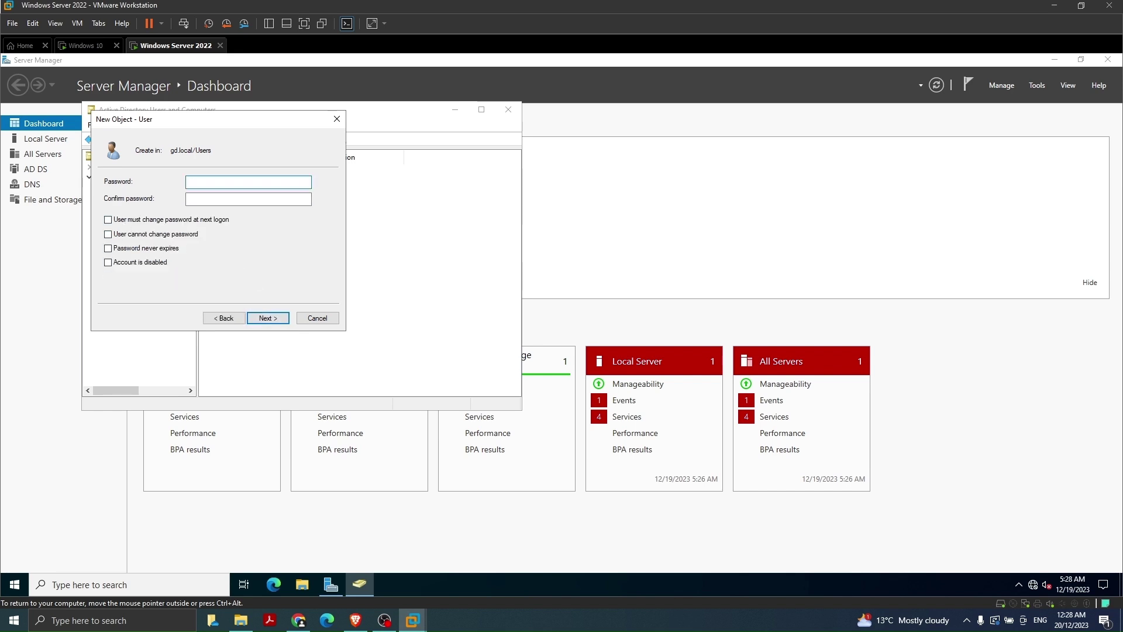
key(Tab)
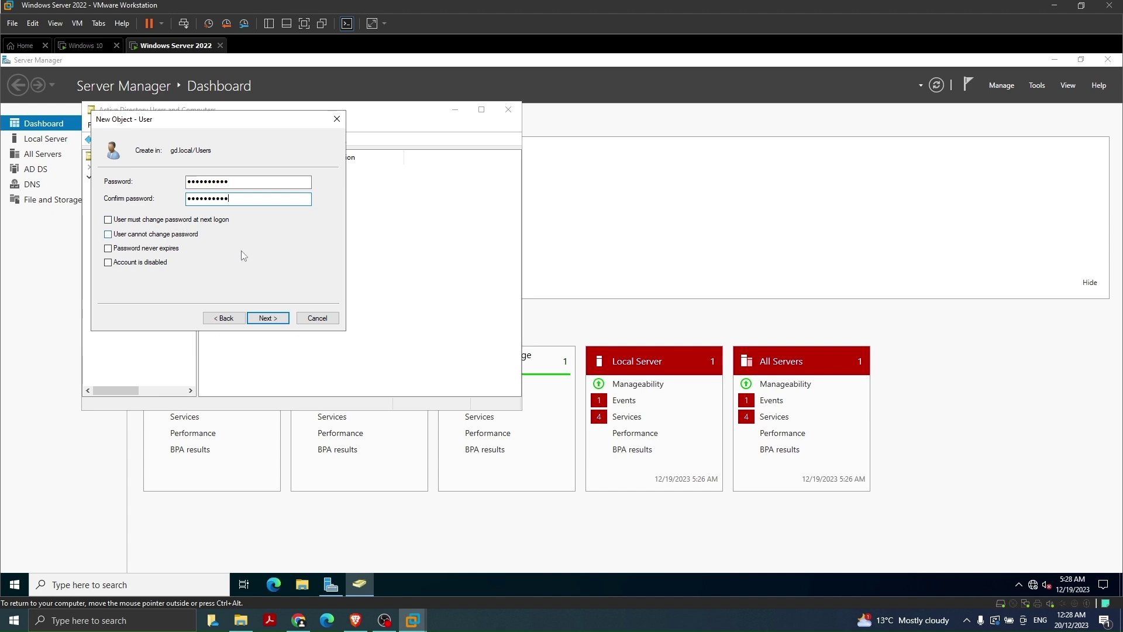
click(266, 316)
click(267, 316)
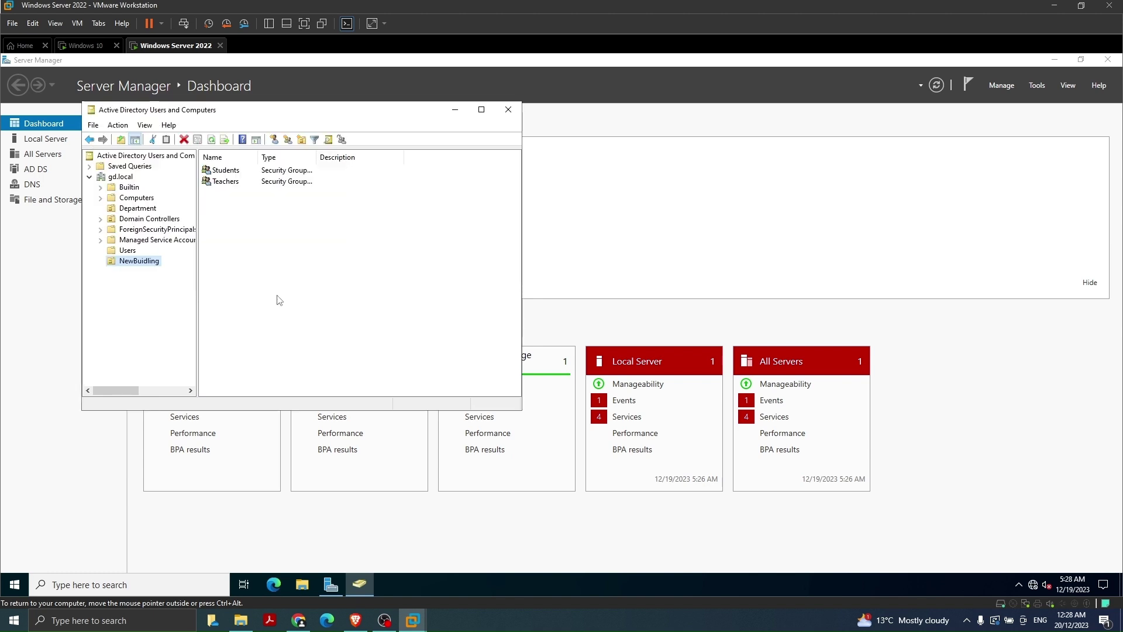
Start another new user in Users with first name and logon name student2.
click(129, 255)
right_click(129, 252)
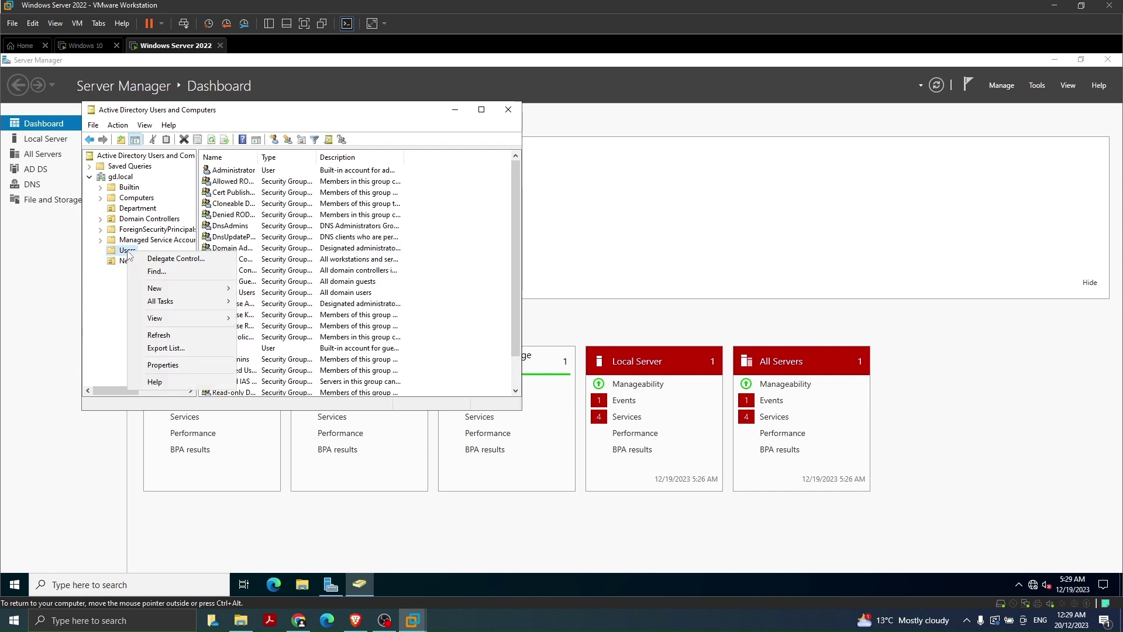
mouse_move(156, 288)
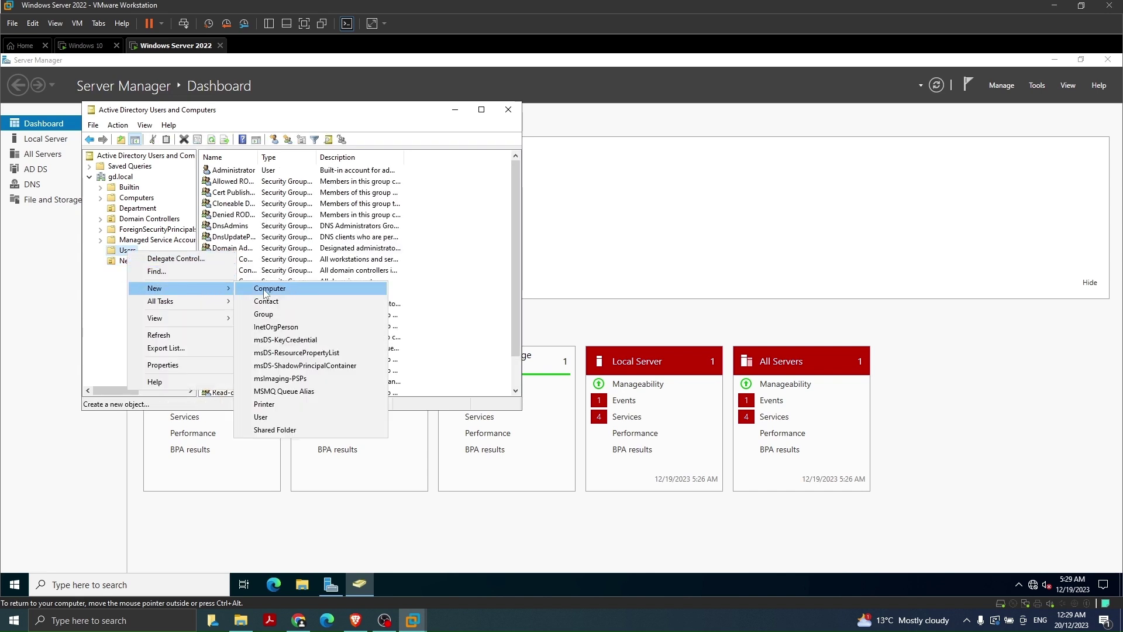
click(269, 417)
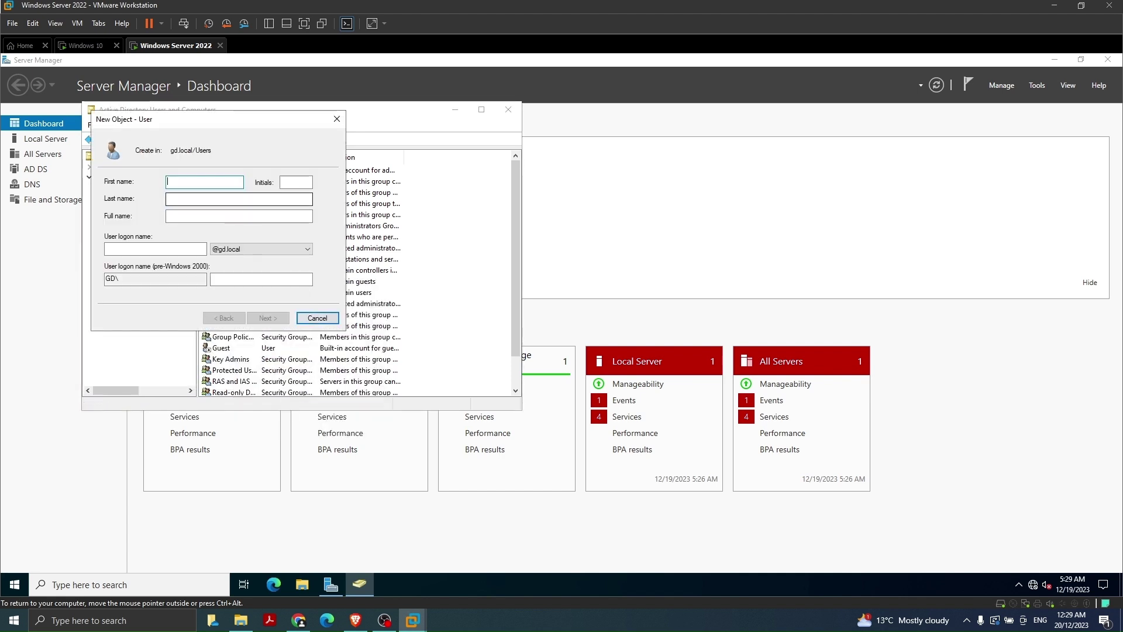
text(student2)
click(155, 248)
text(st)
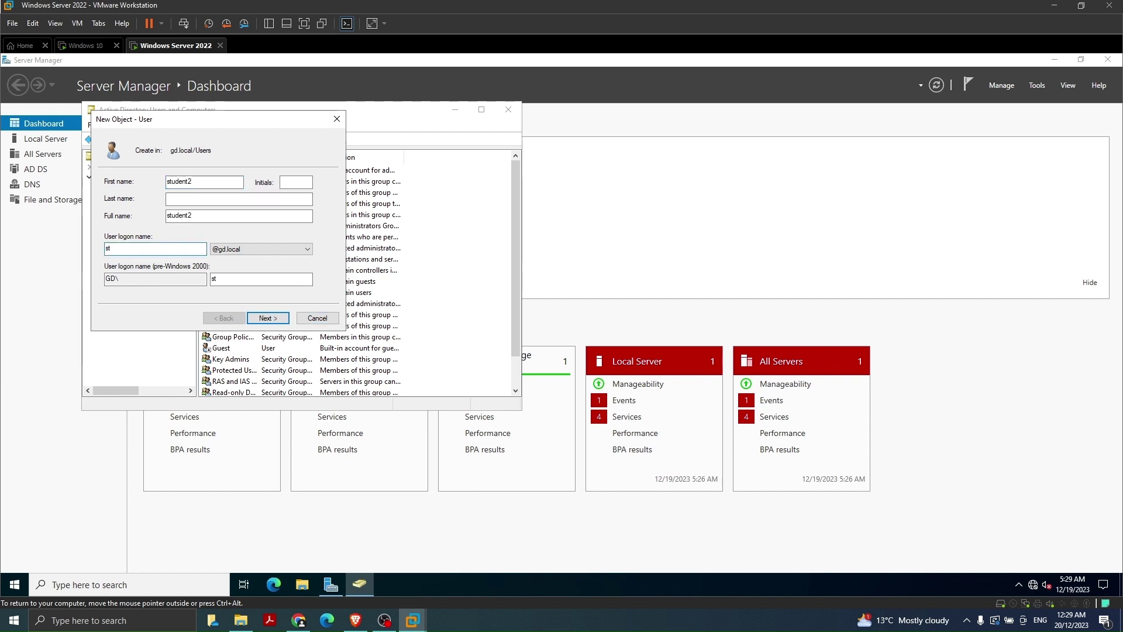
text(udent2)
click(266, 320)
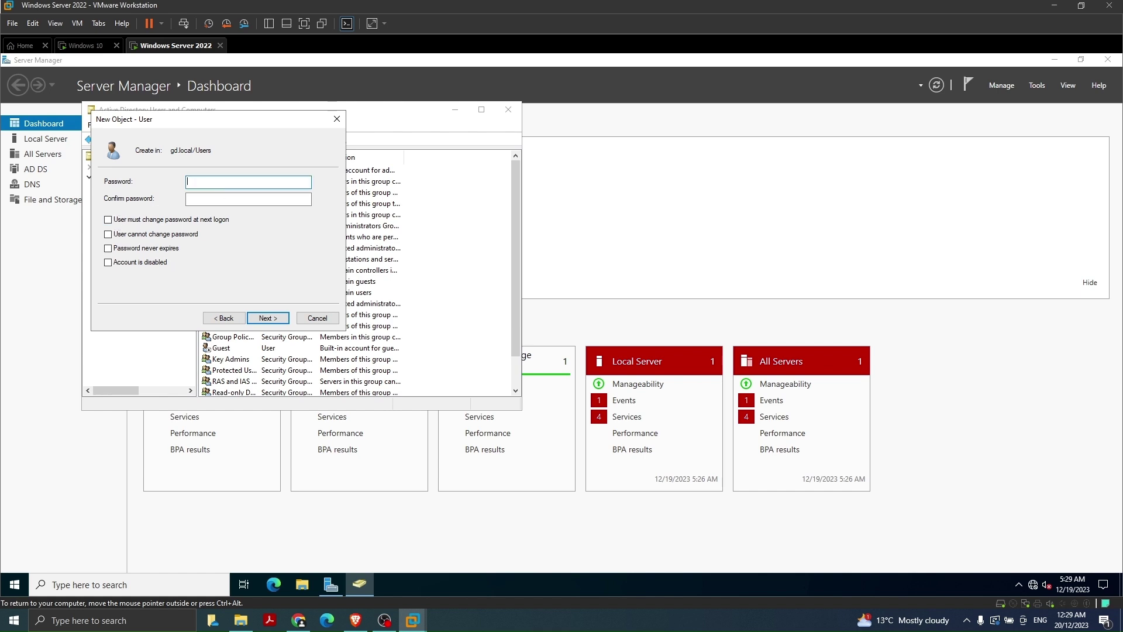
Enter and confirm student2's password, then finish creating the account.
key(BackSpace)
key(BackSpace)
key(BackSpace)
key(BackSpace)
text(•••••)
click(248, 199)
text(•••••••••)
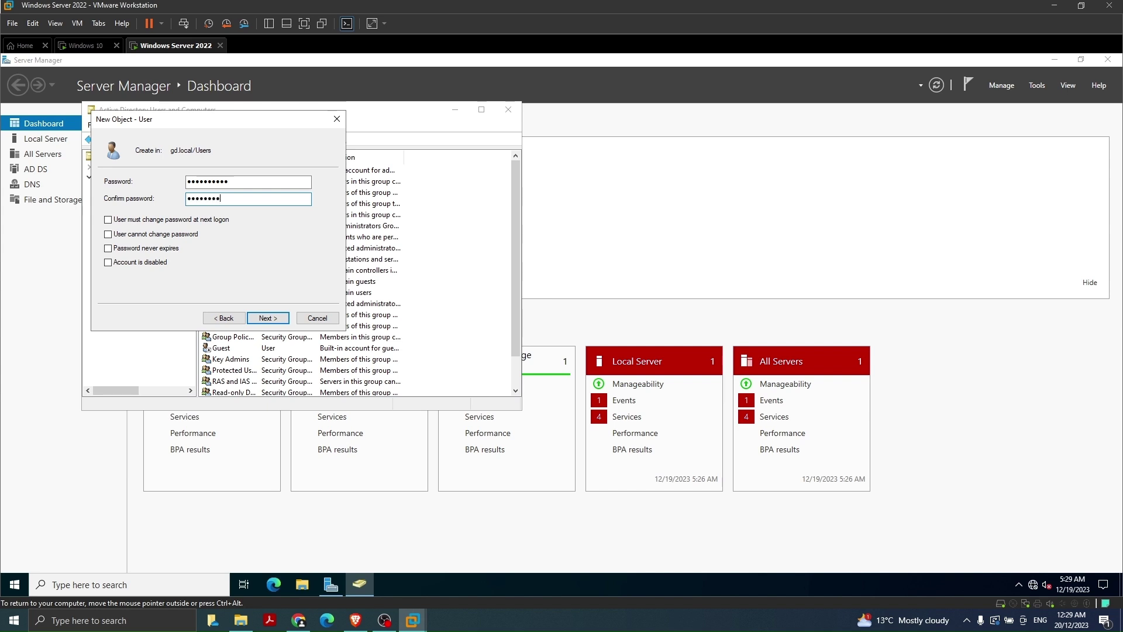
click(279, 321)
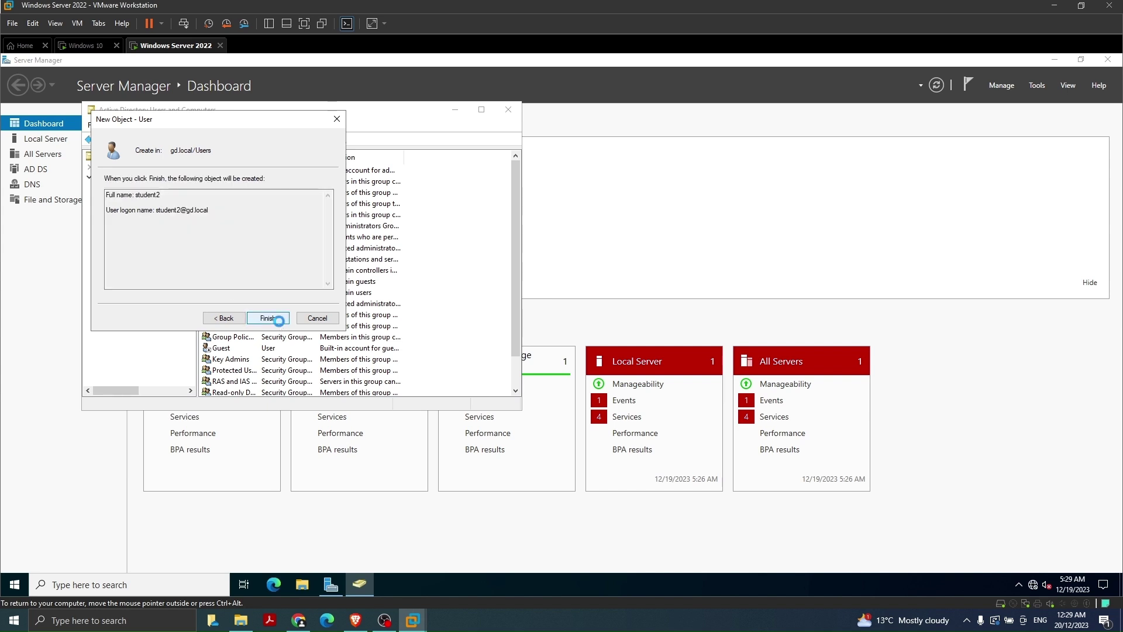
click(280, 321)
scroll(332, 275, down, 1)
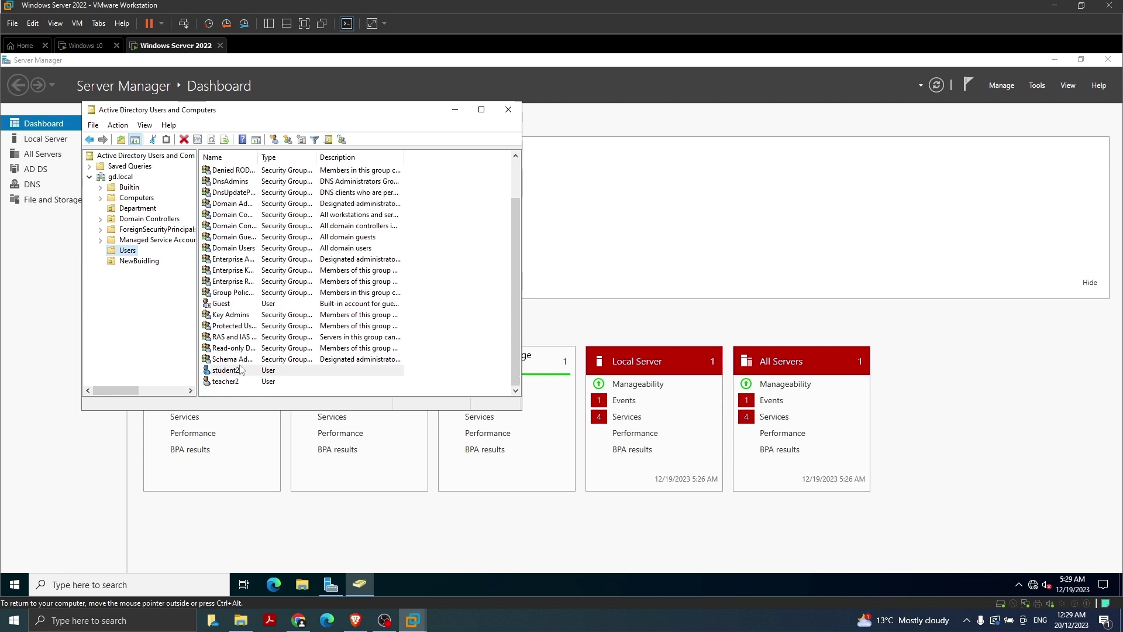
Add the teacher2 account to the Teachers group and acknowledge the success message.
click(226, 383)
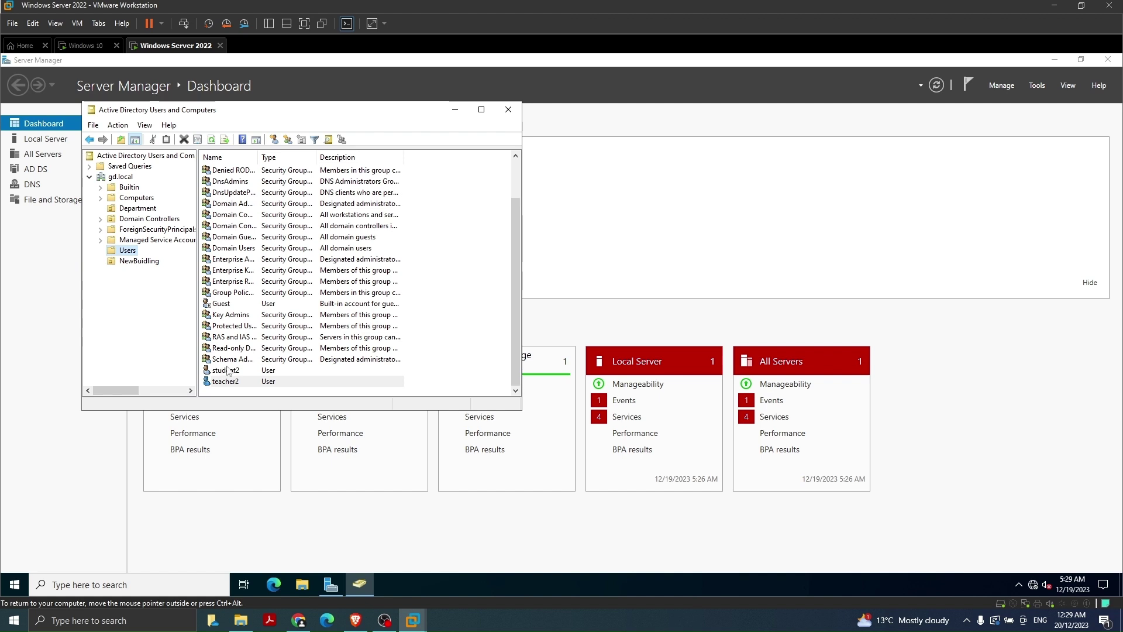
right_click(234, 384)
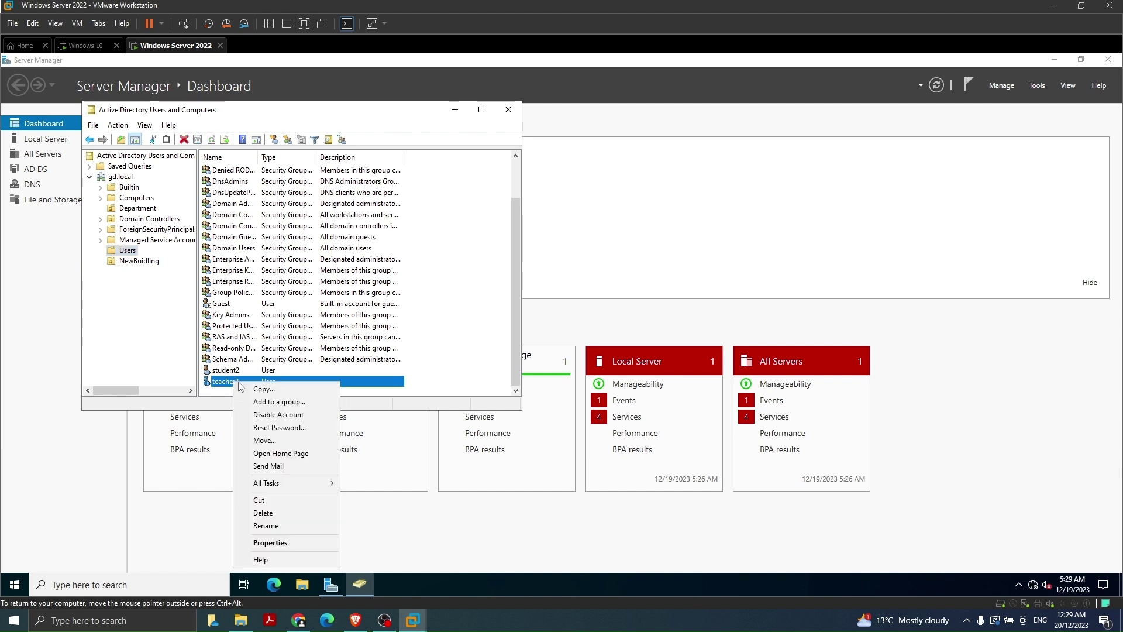
click(275, 402)
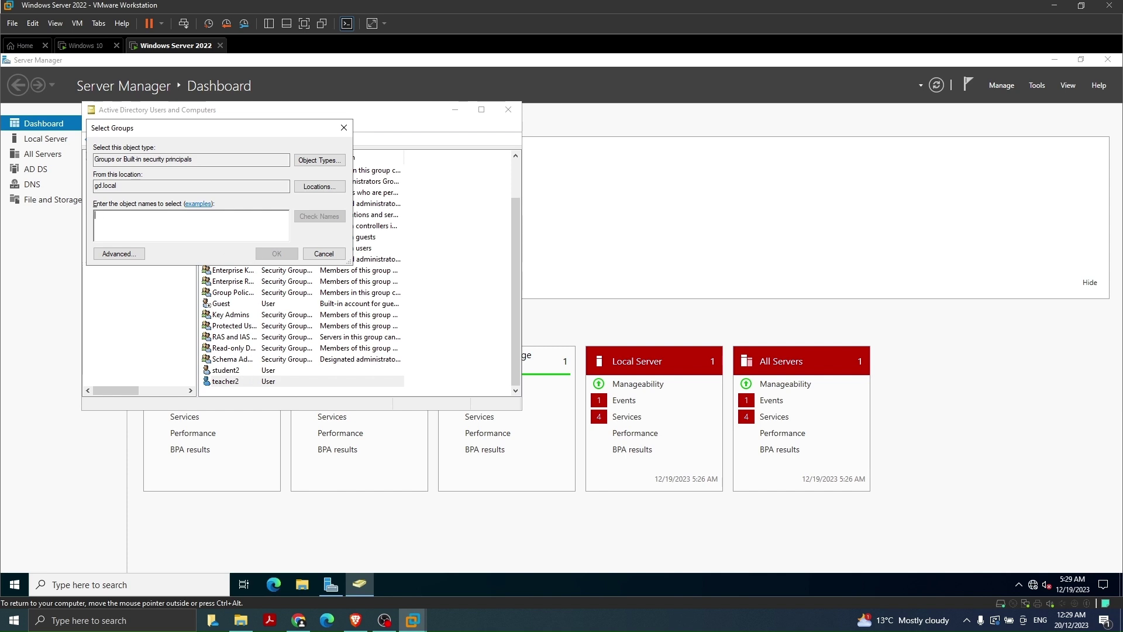
text(teahce)
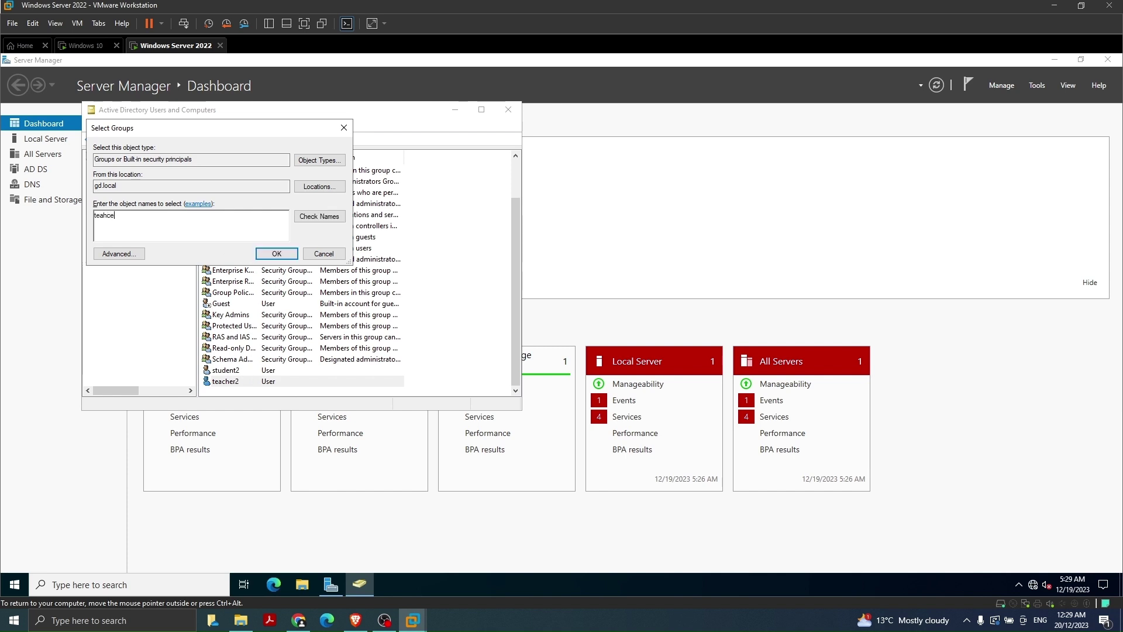
key(BackSpace)
click(319, 216)
click(274, 254)
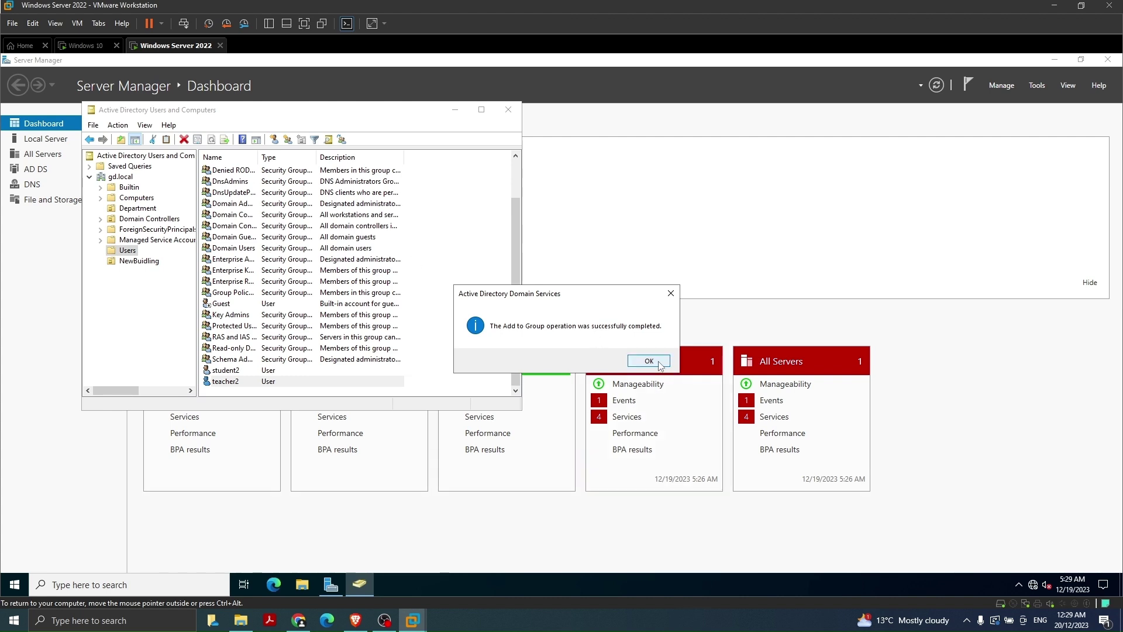
click(649, 361)
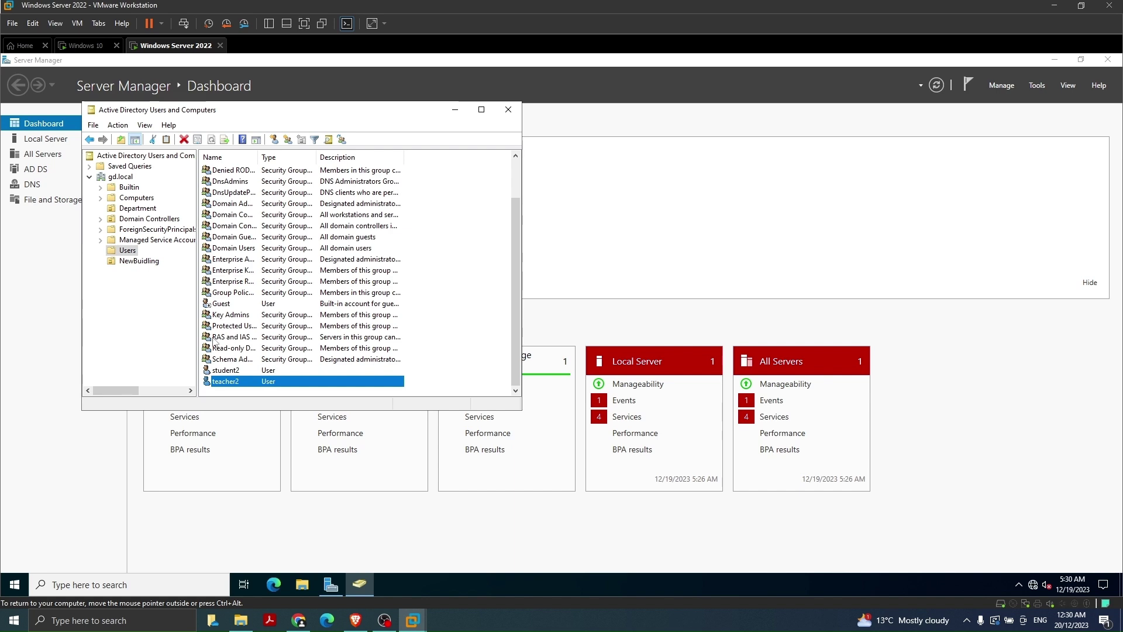
Add student2 to the Students group, then close Active Directory Users and Computers.
click(231, 372)
right_click(230, 371)
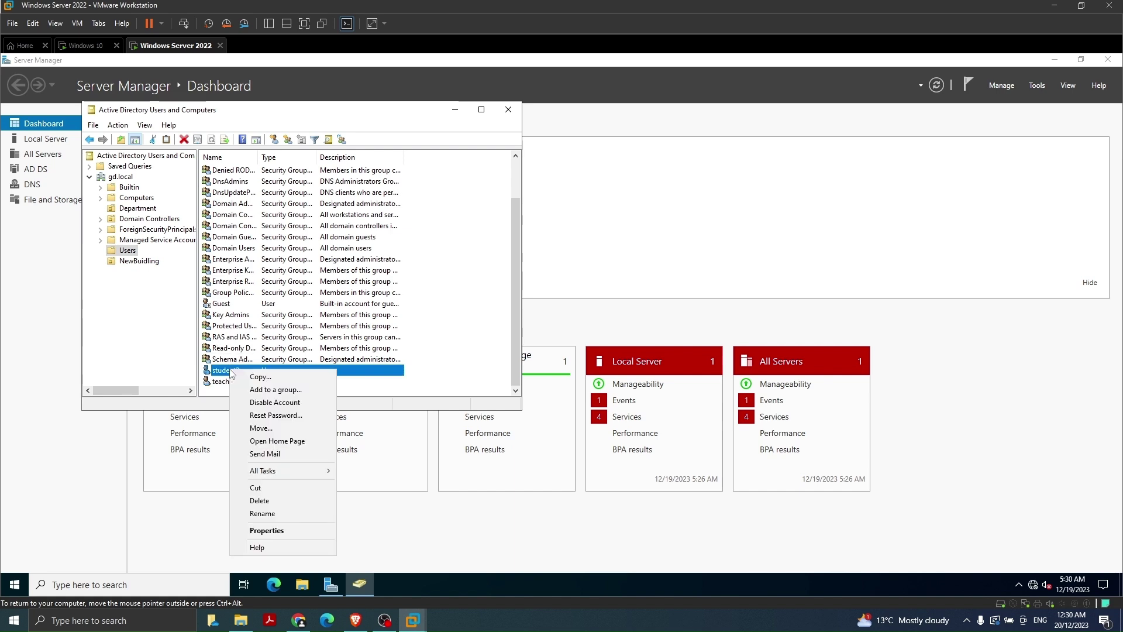
click(276, 390)
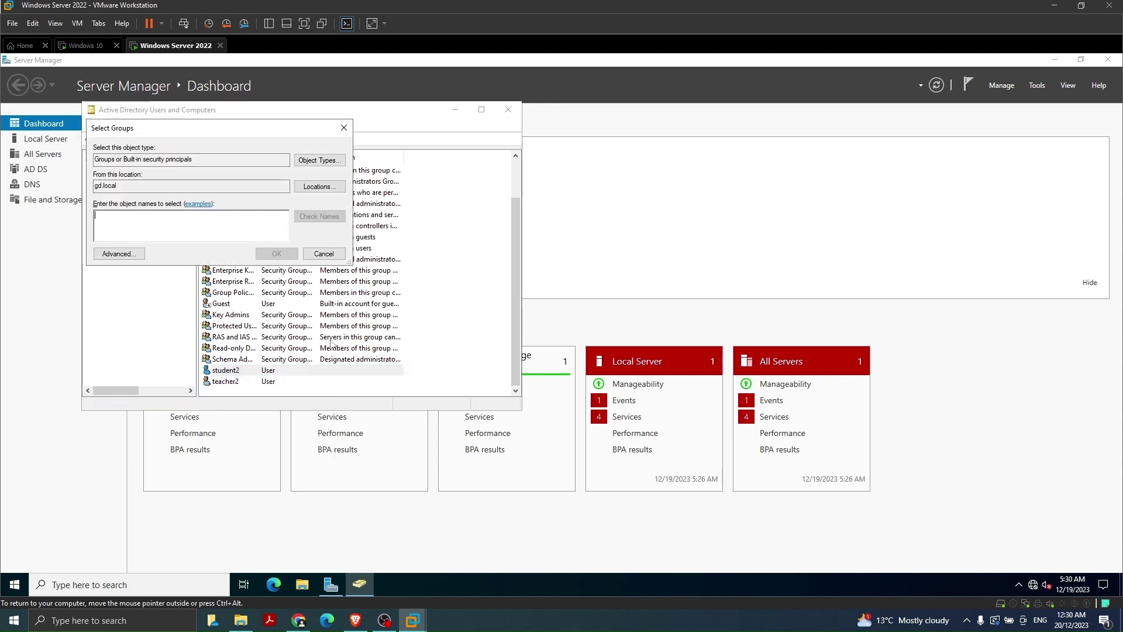
text(students)
click(310, 219)
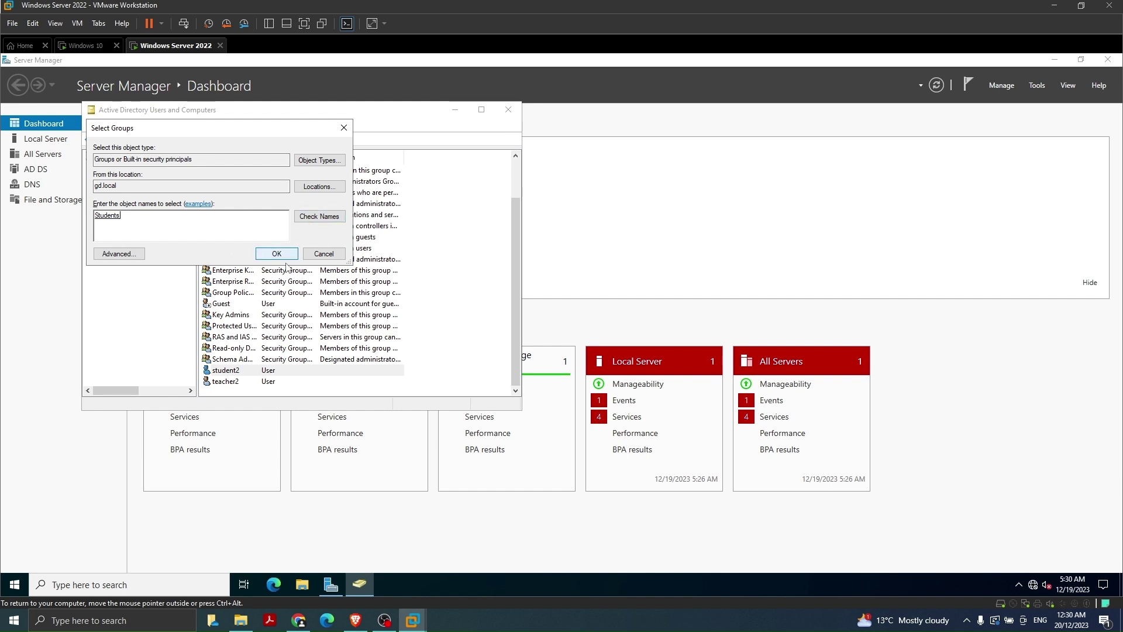
click(283, 256)
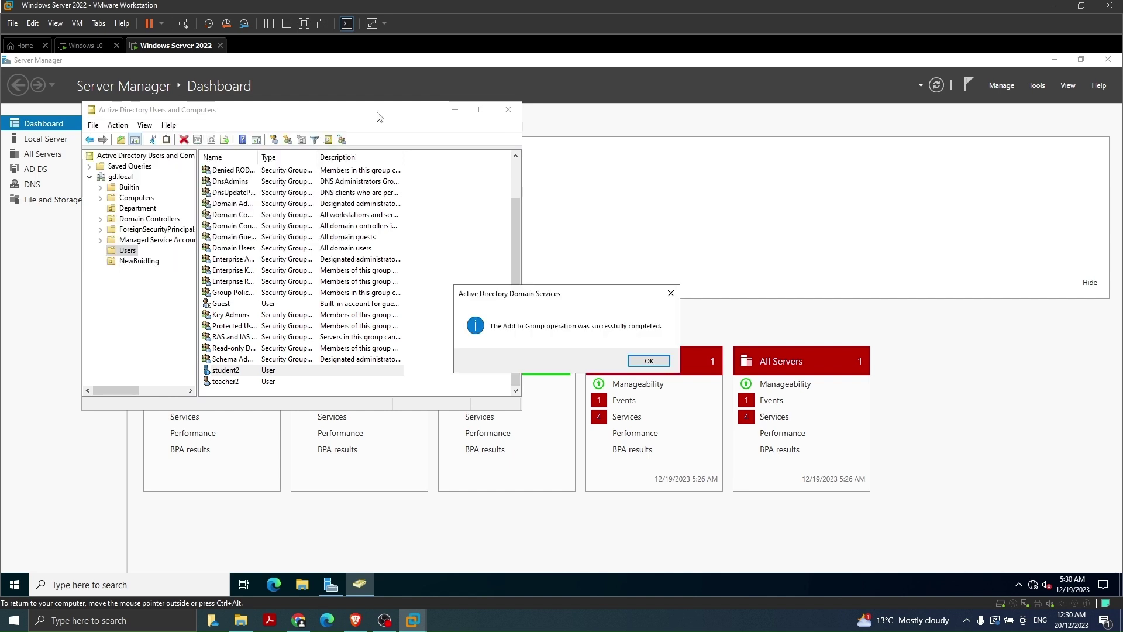
click(650, 360)
click(507, 110)
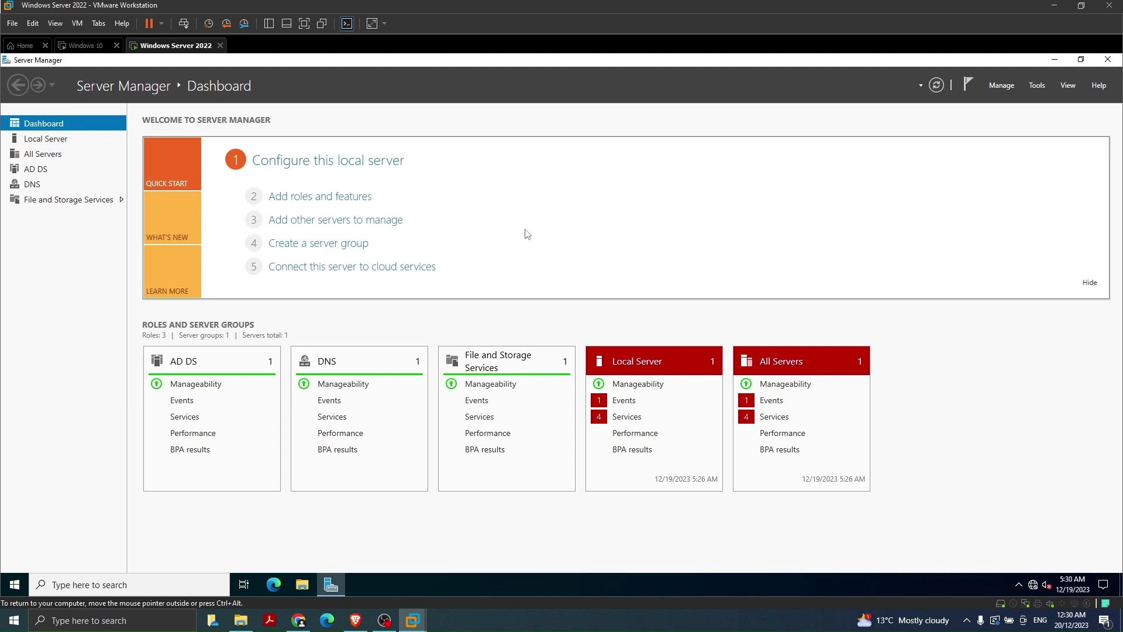
Reopen Active Directory Users and Computers and view the Students and Teachers groups in NewBuilding.
click(1036, 85)
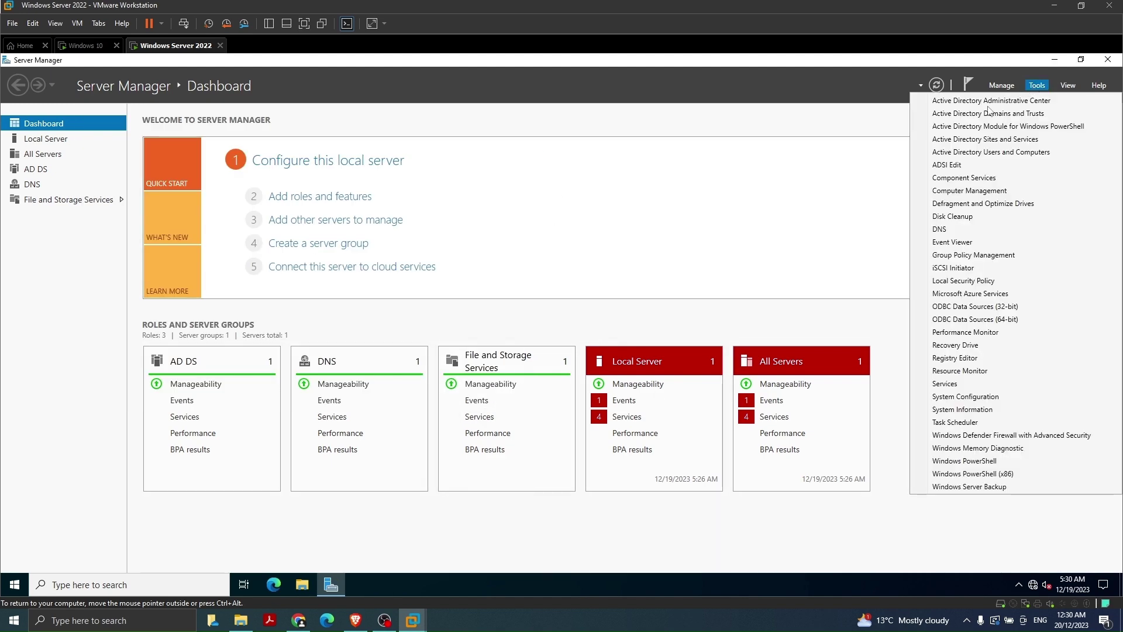
click(978, 151)
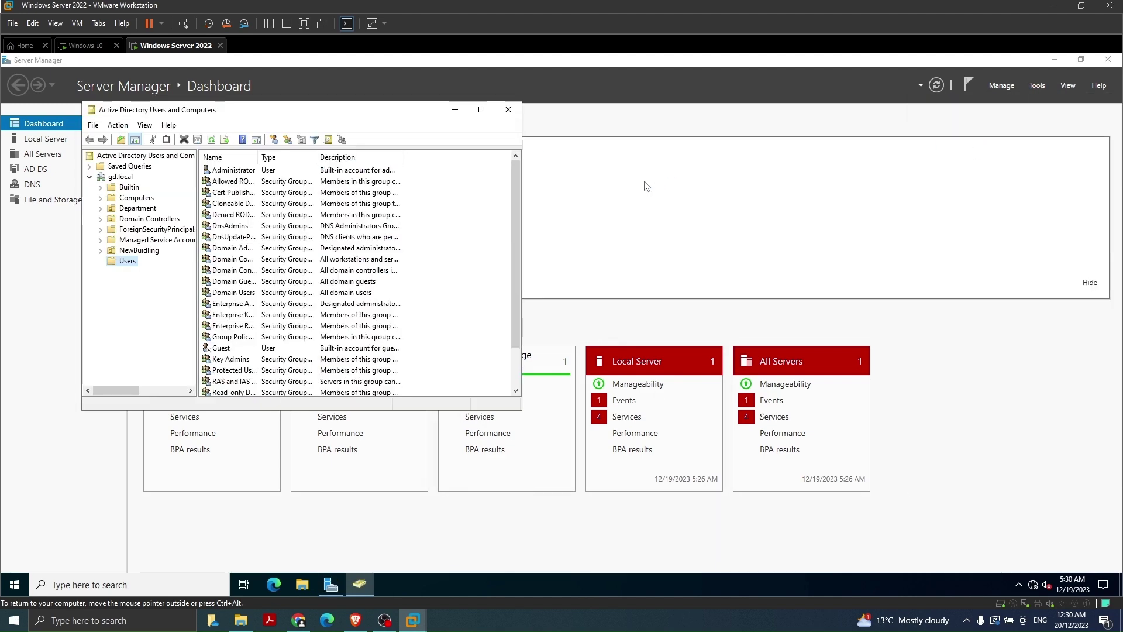
click(131, 251)
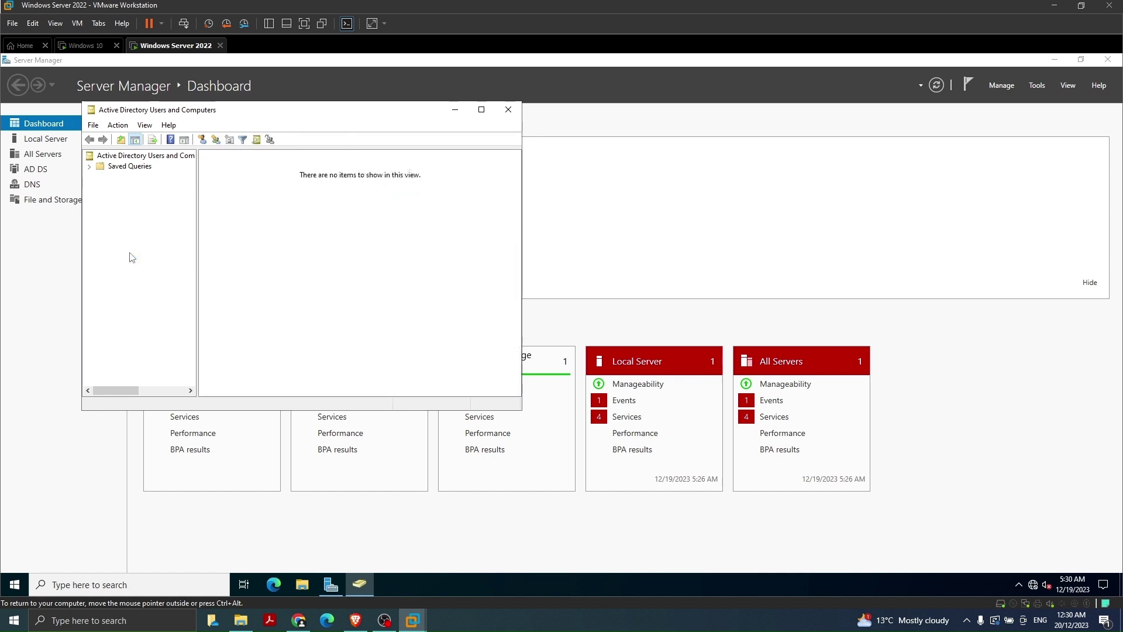
click(225, 172)
click(233, 185)
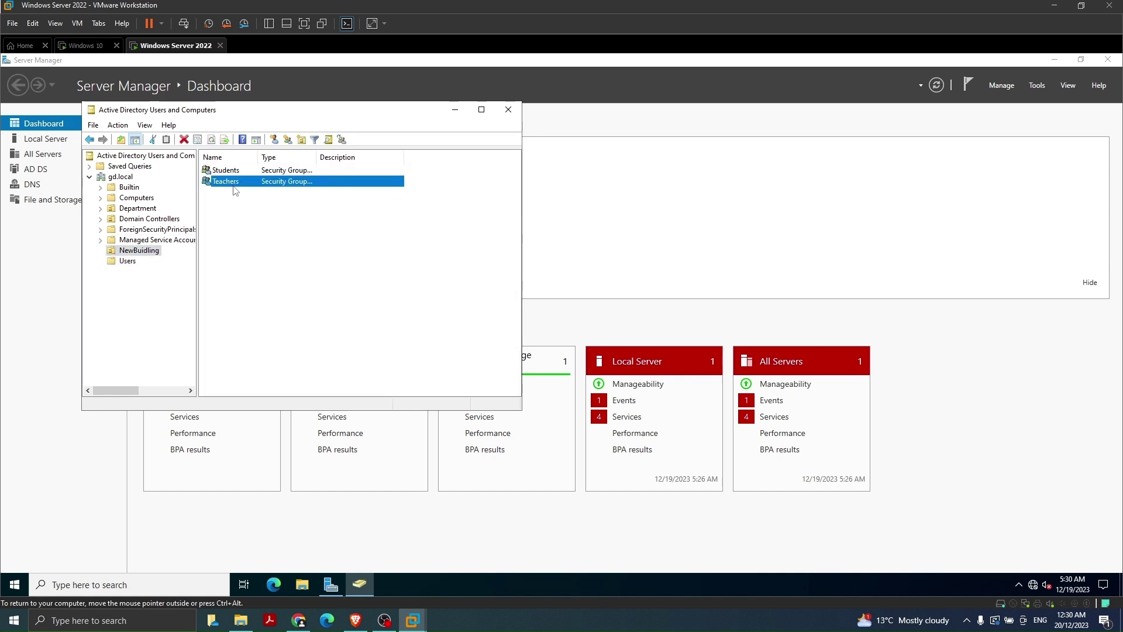
right_click(232, 172)
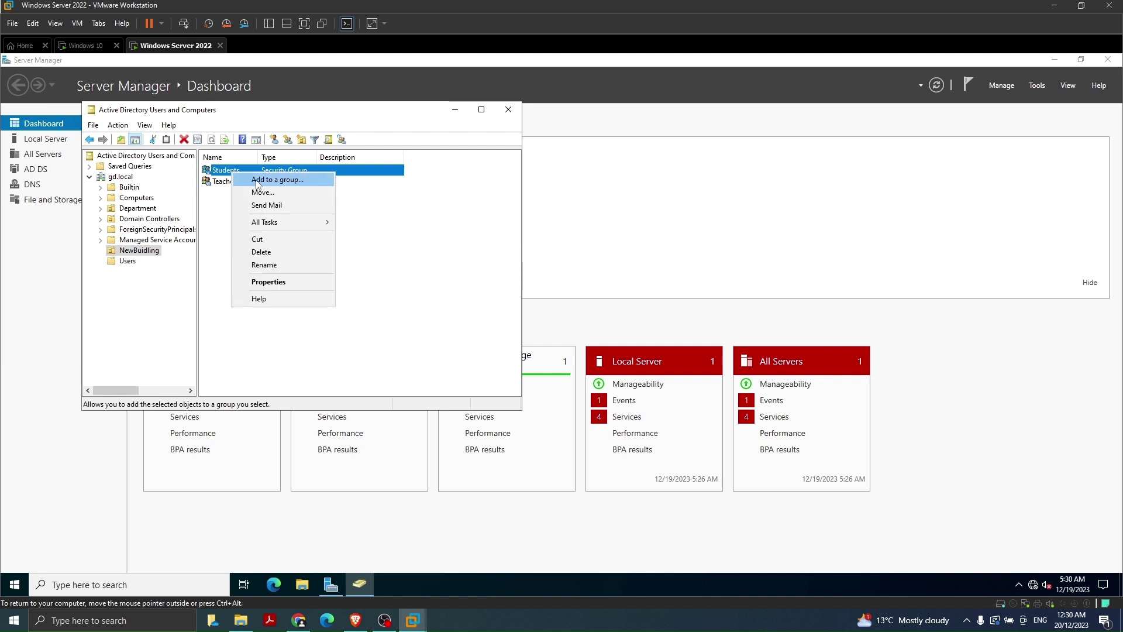
click(271, 283)
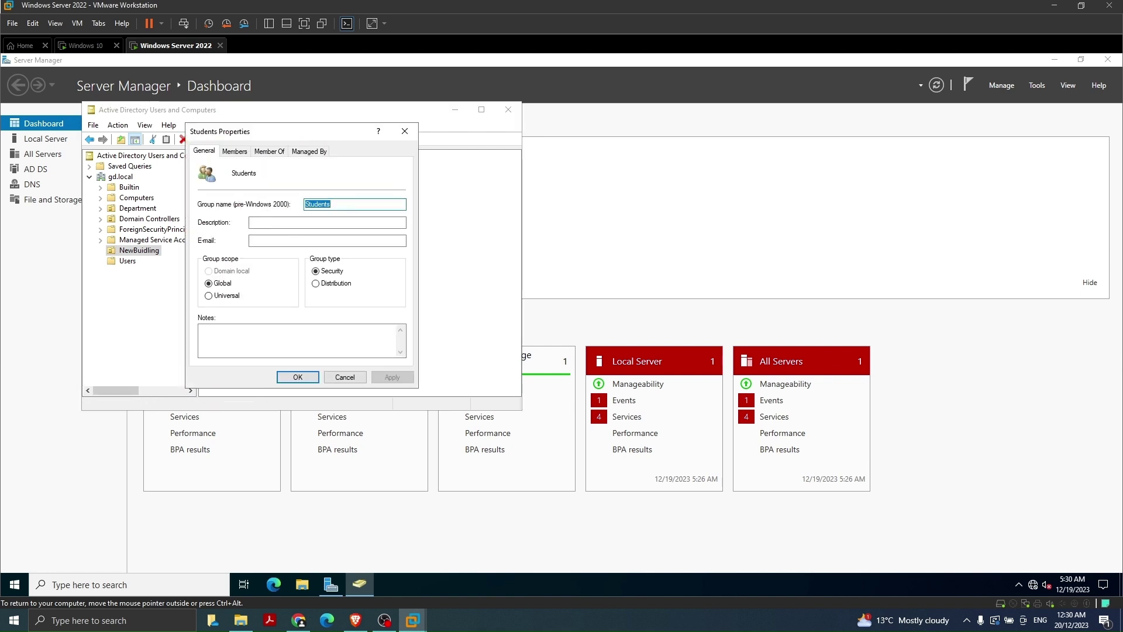
click(244, 157)
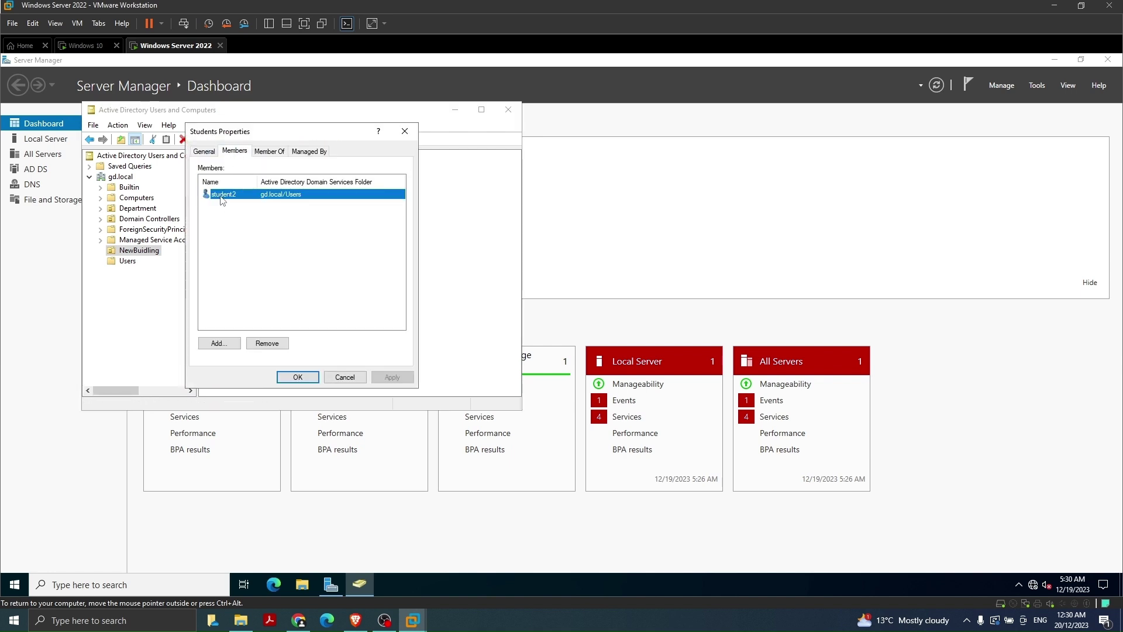
click(311, 378)
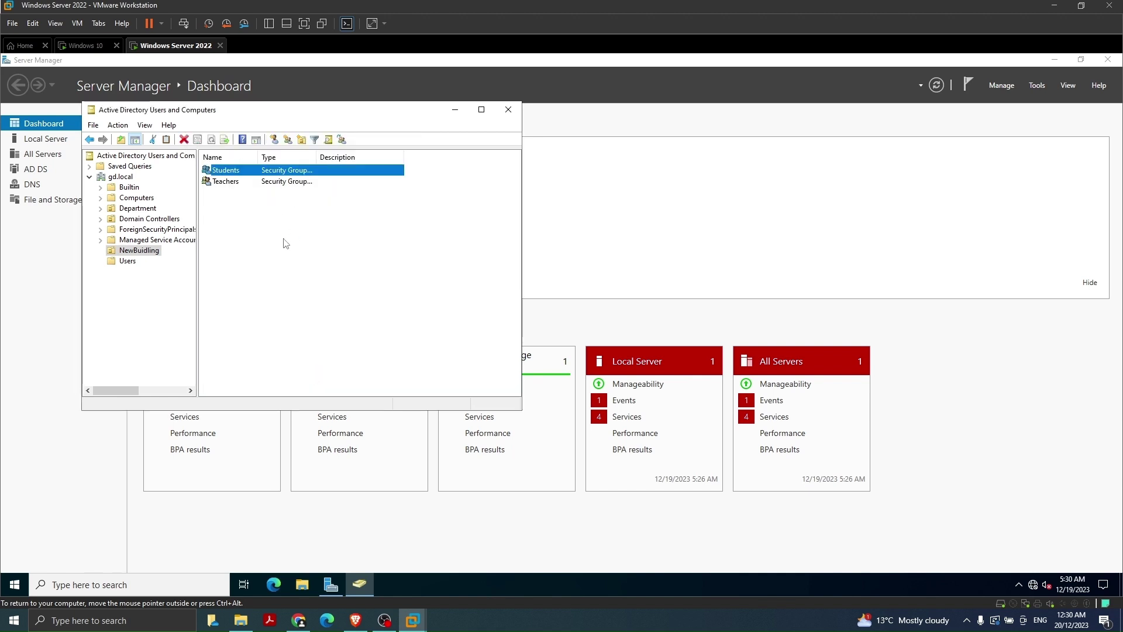
click(231, 181)
right_click(233, 184)
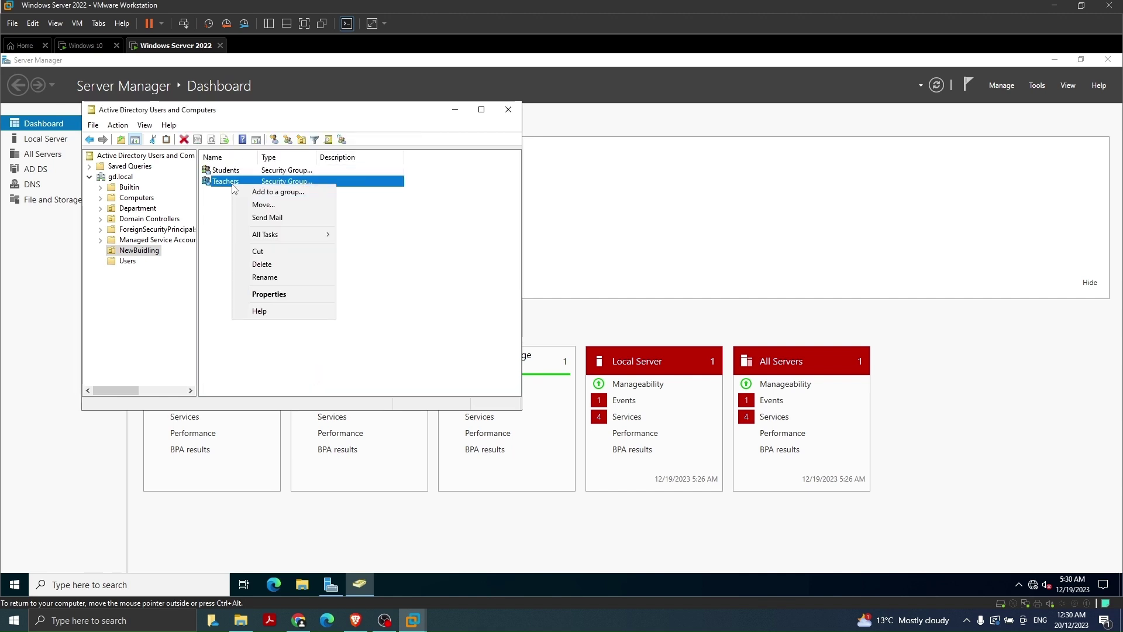
click(268, 294)
click(234, 152)
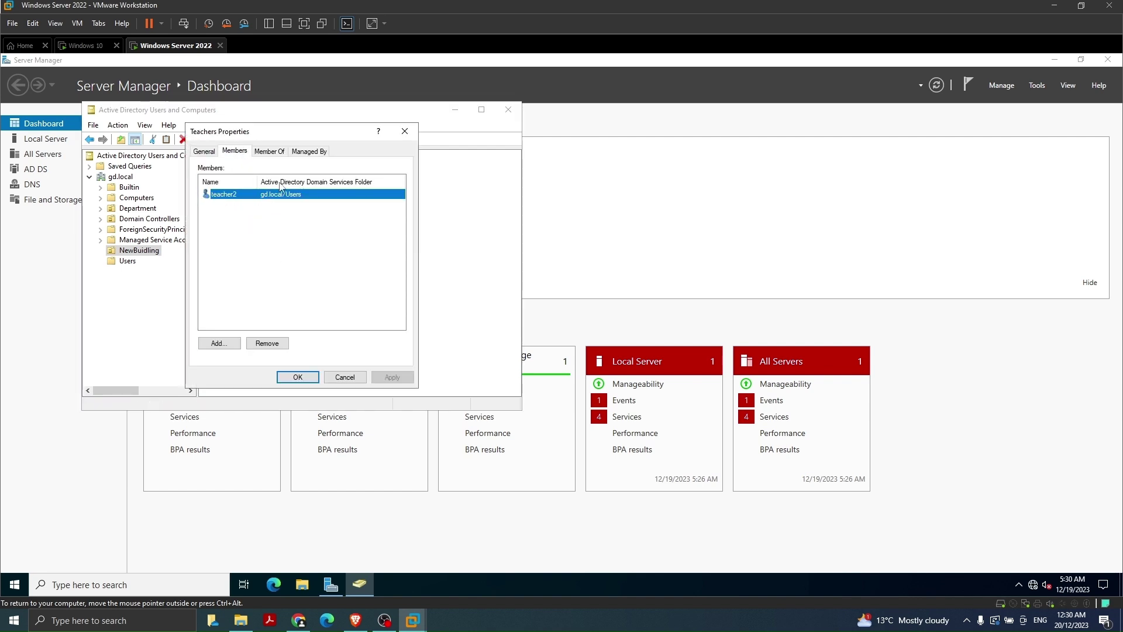
drag(275, 130, 338, 283)
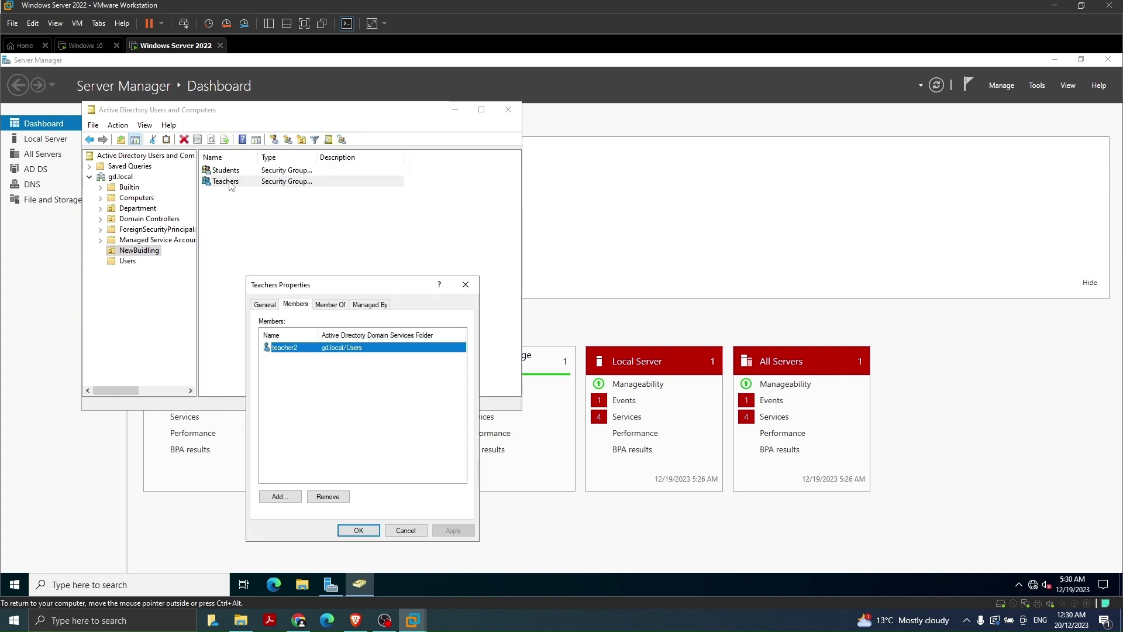
click(377, 529)
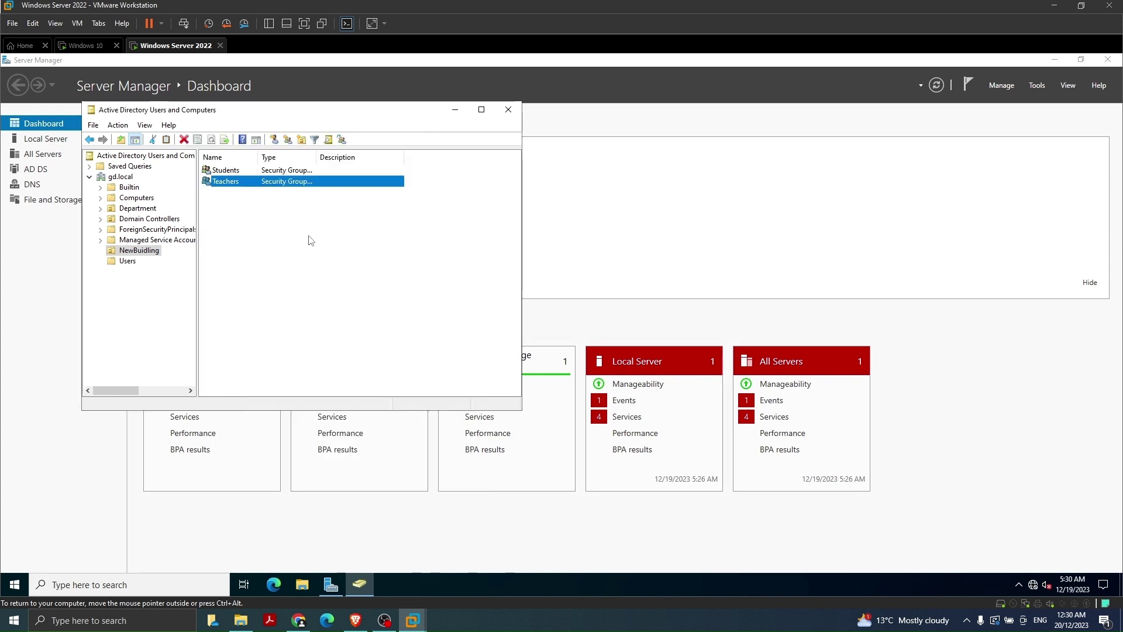
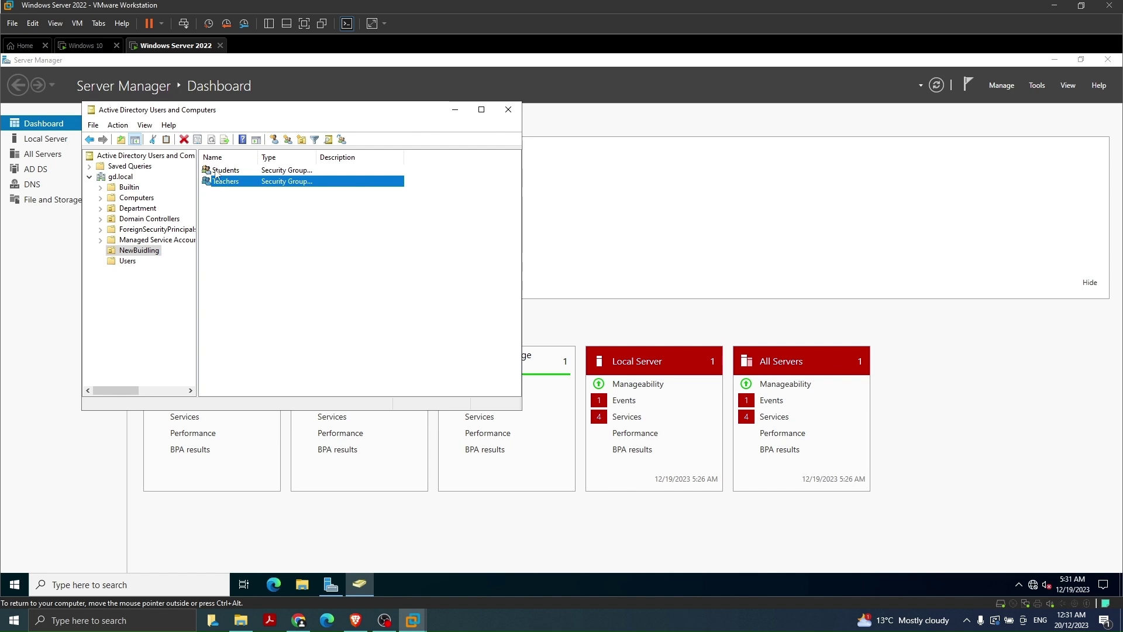
Deselect the Teachers group in the NewBuilding OU.
click(276, 251)
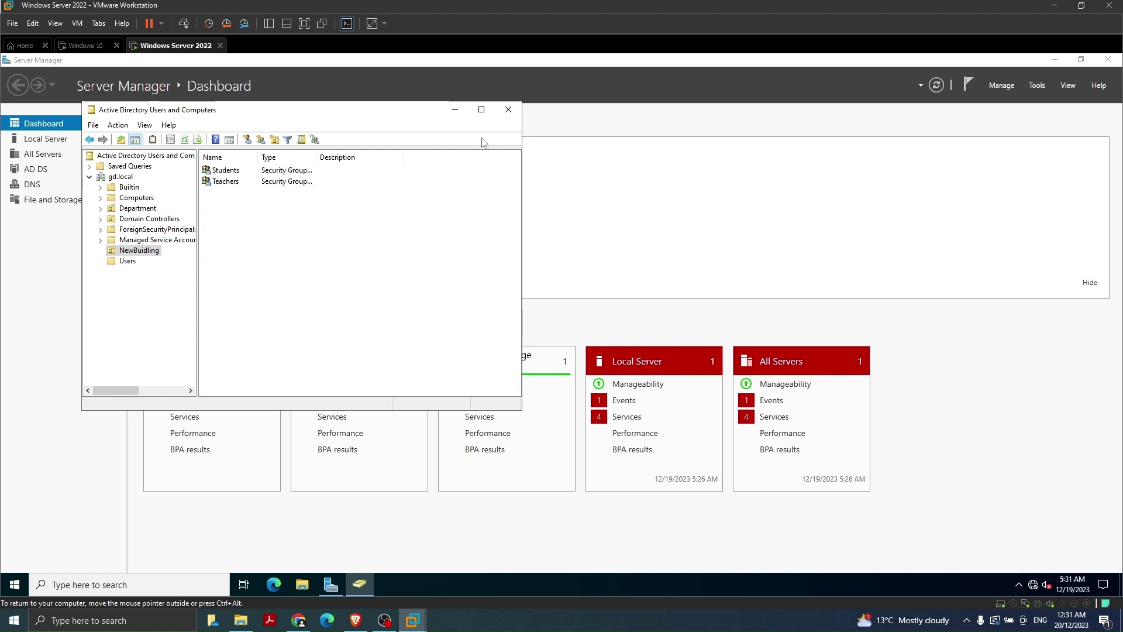
Close ADUC and Server Manager, then open File Explorer maximized.
click(508, 110)
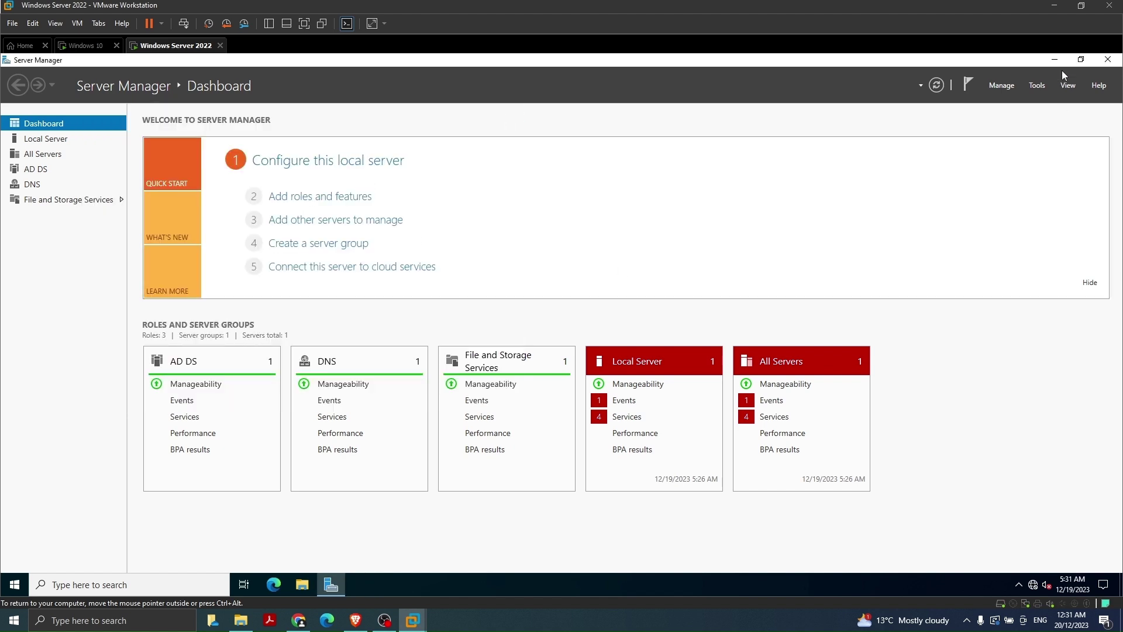
click(1106, 62)
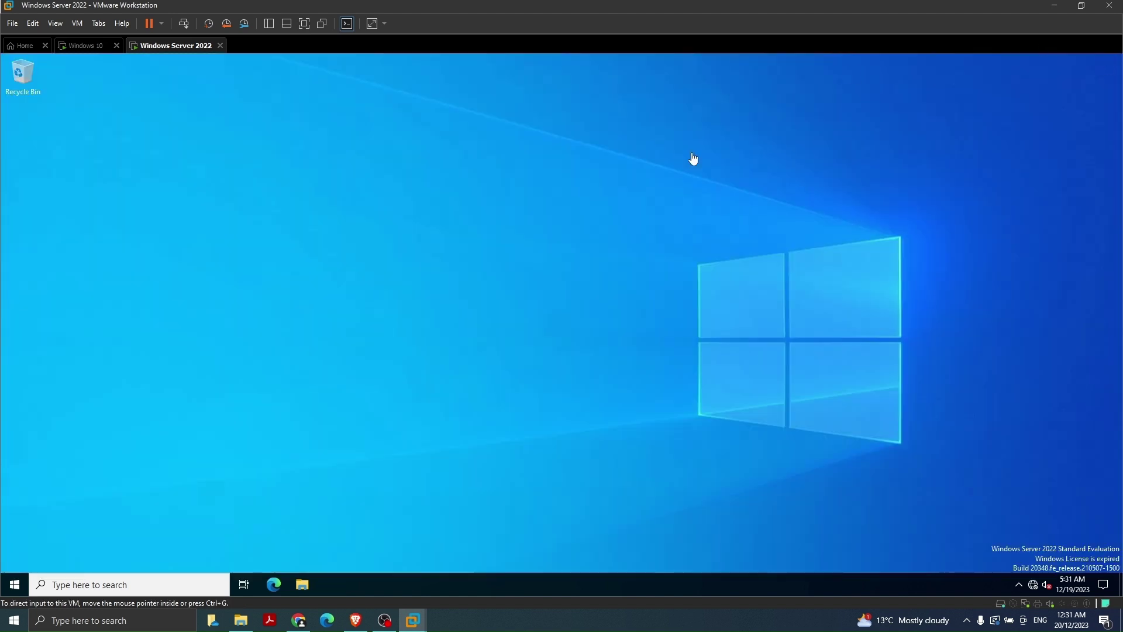
click(307, 586)
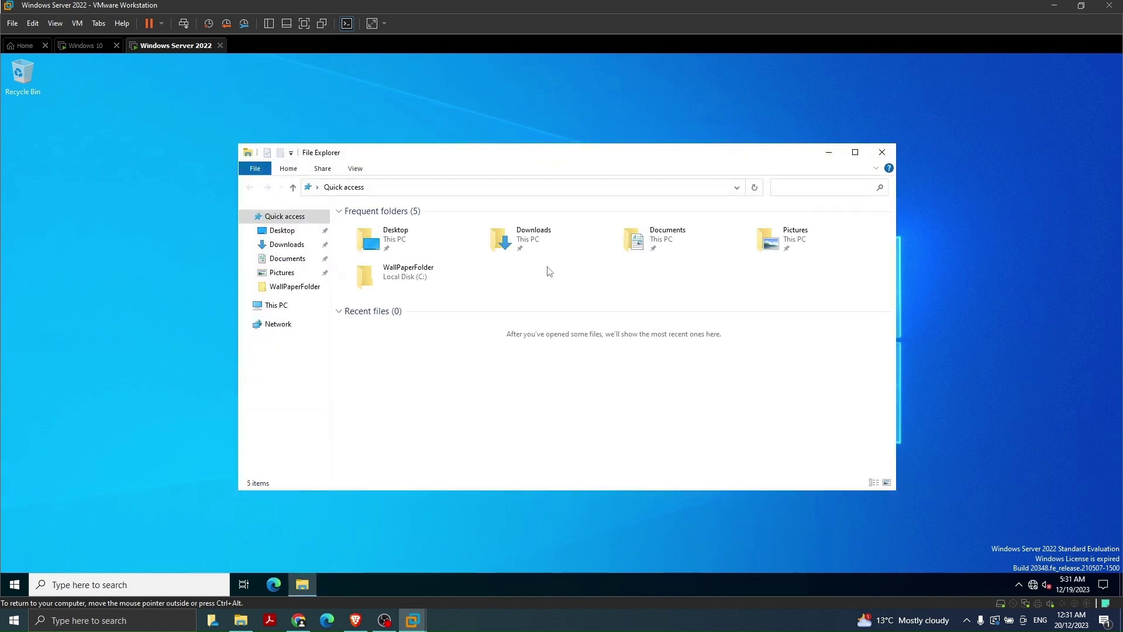
click(854, 153)
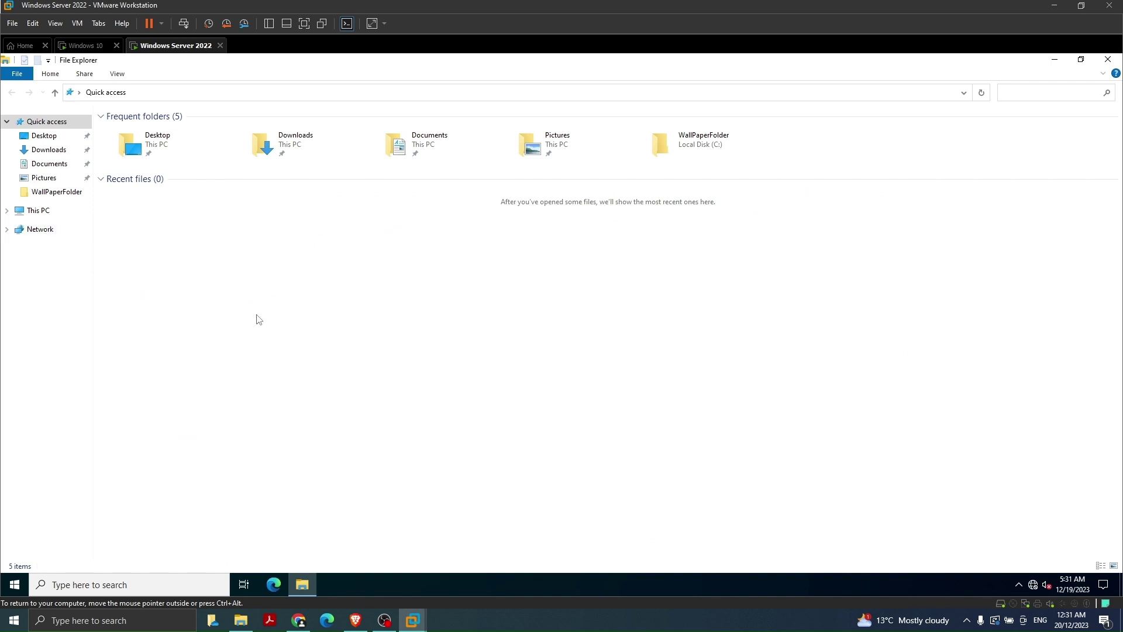
Create a folder named Kamaal at the root of Local Disk (C:).
click(32, 218)
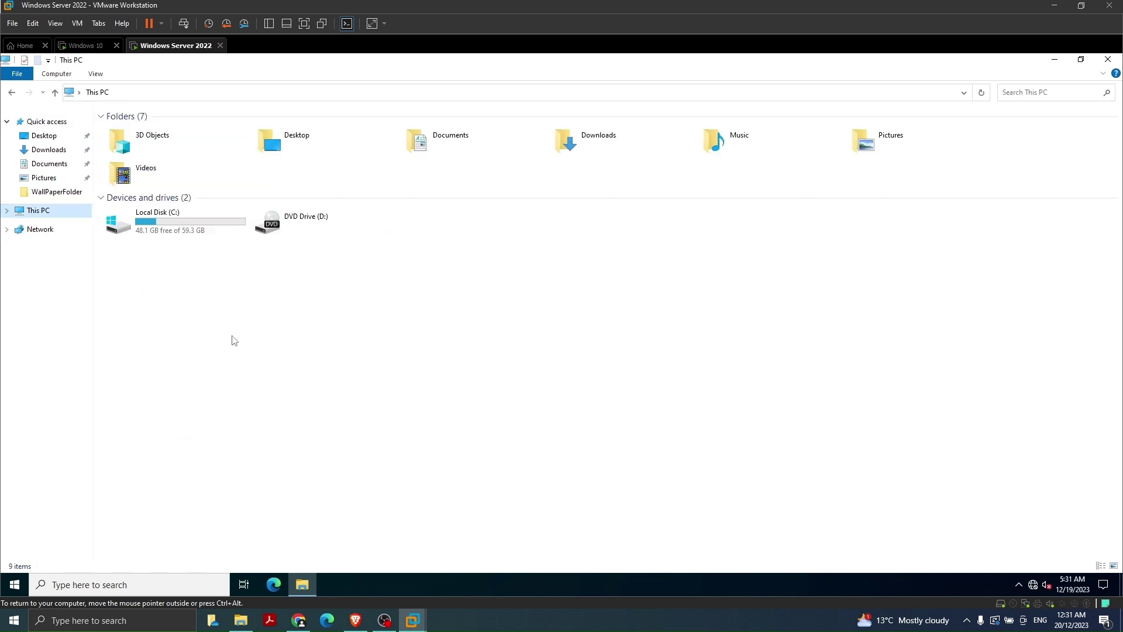
click(149, 233)
double_click(149, 233)
right_click(246, 311)
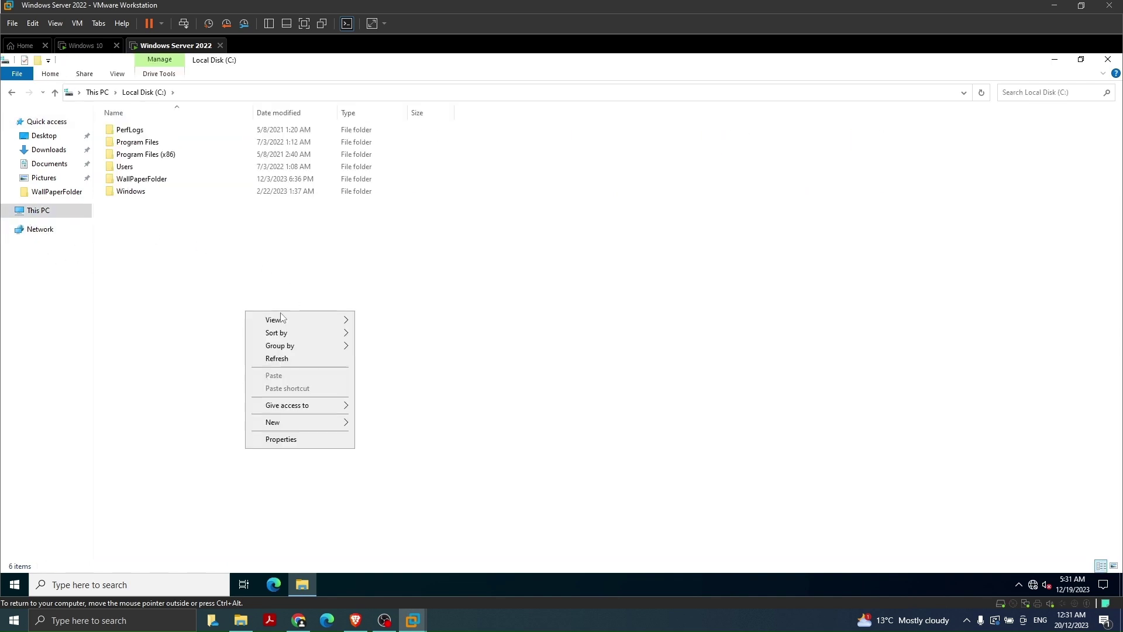
mouse_move(290, 425)
click(383, 422)
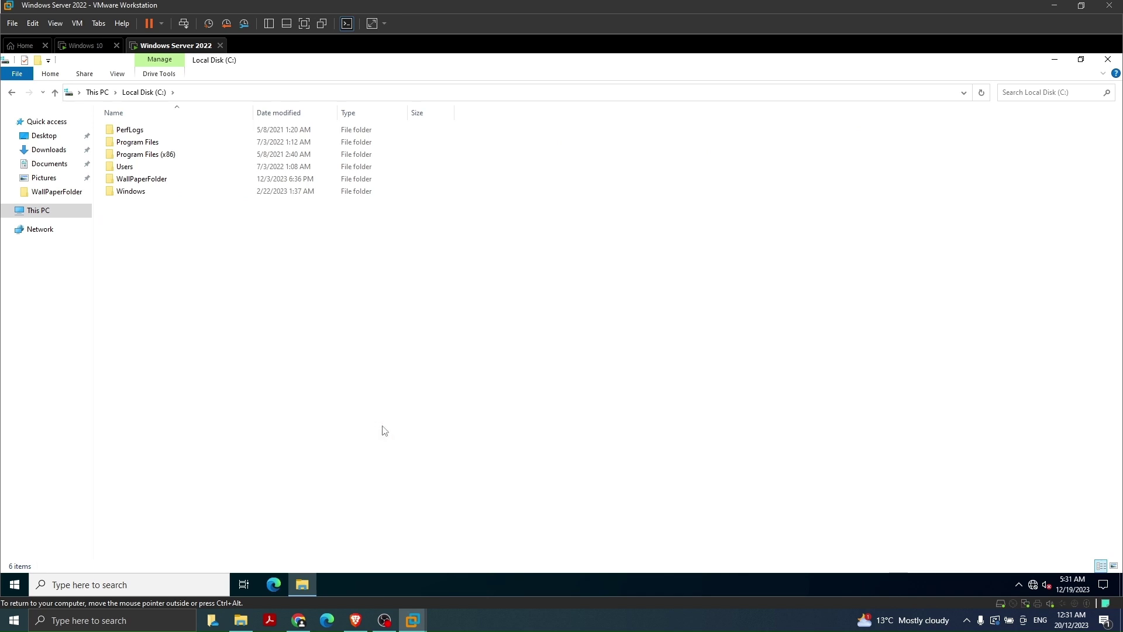
text(Kamaal)
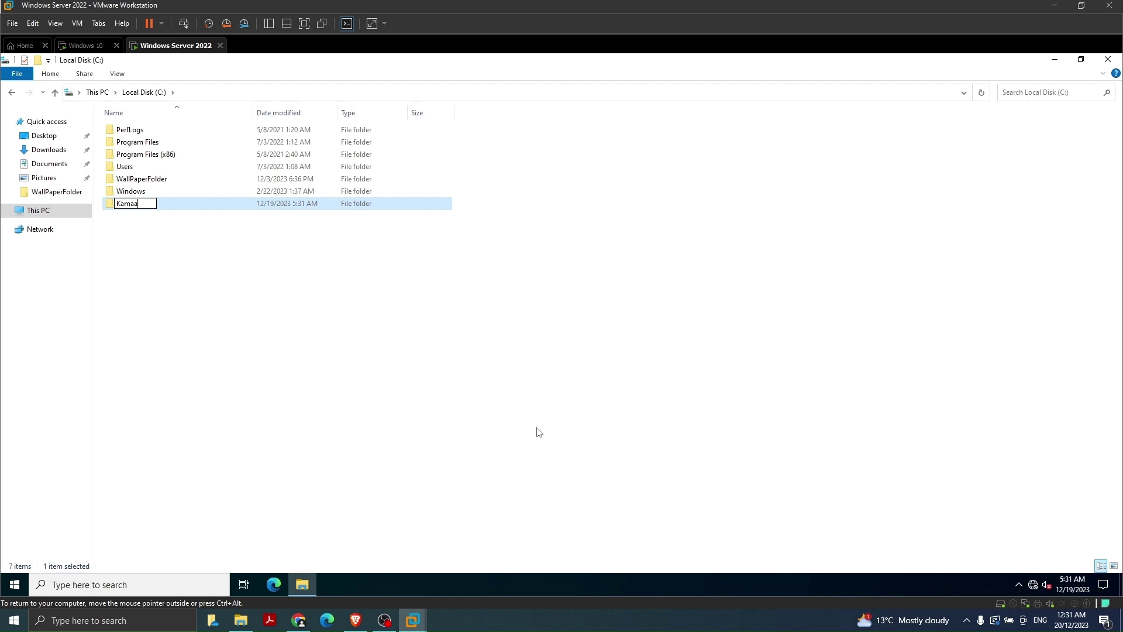
click(209, 415)
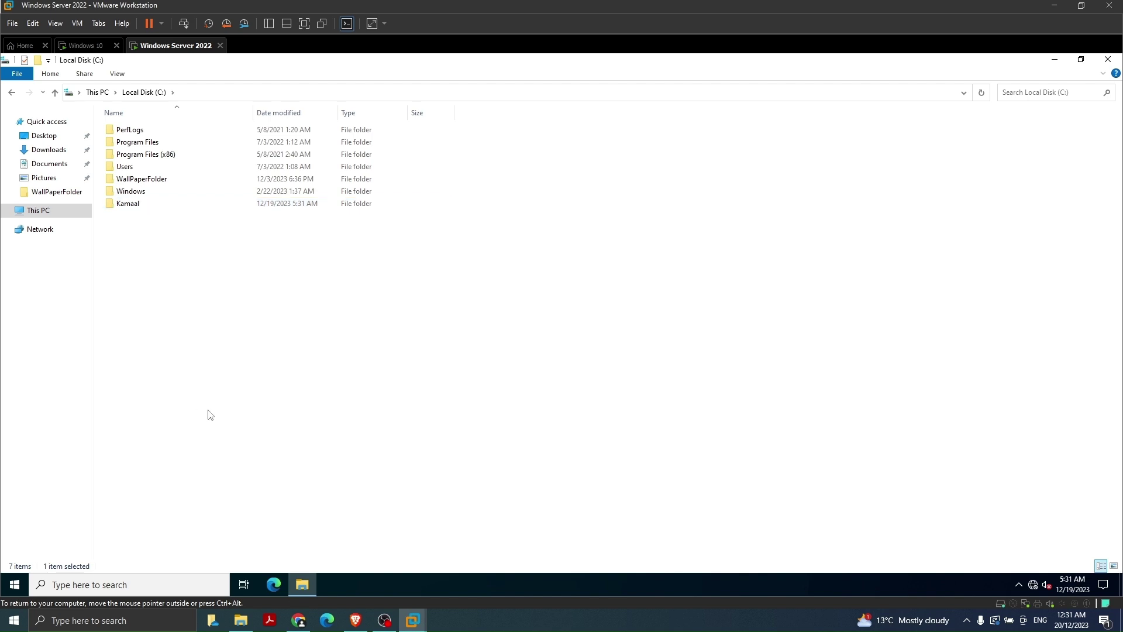
Open the Kamaal folder's Properties on the Sharing tab.
right_click(134, 209)
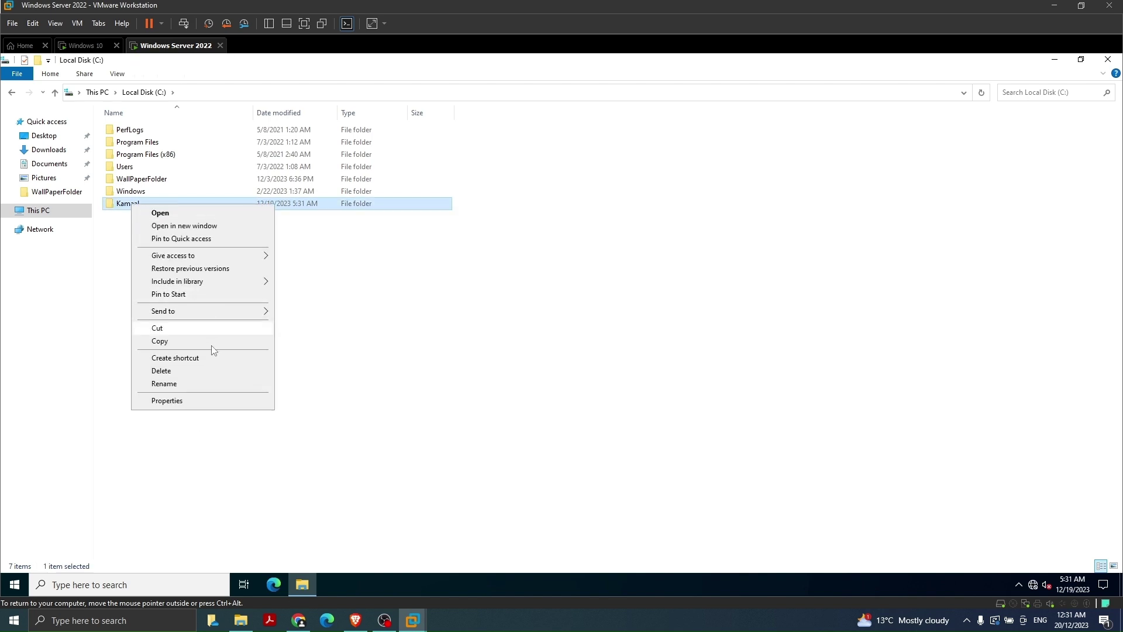
click(206, 403)
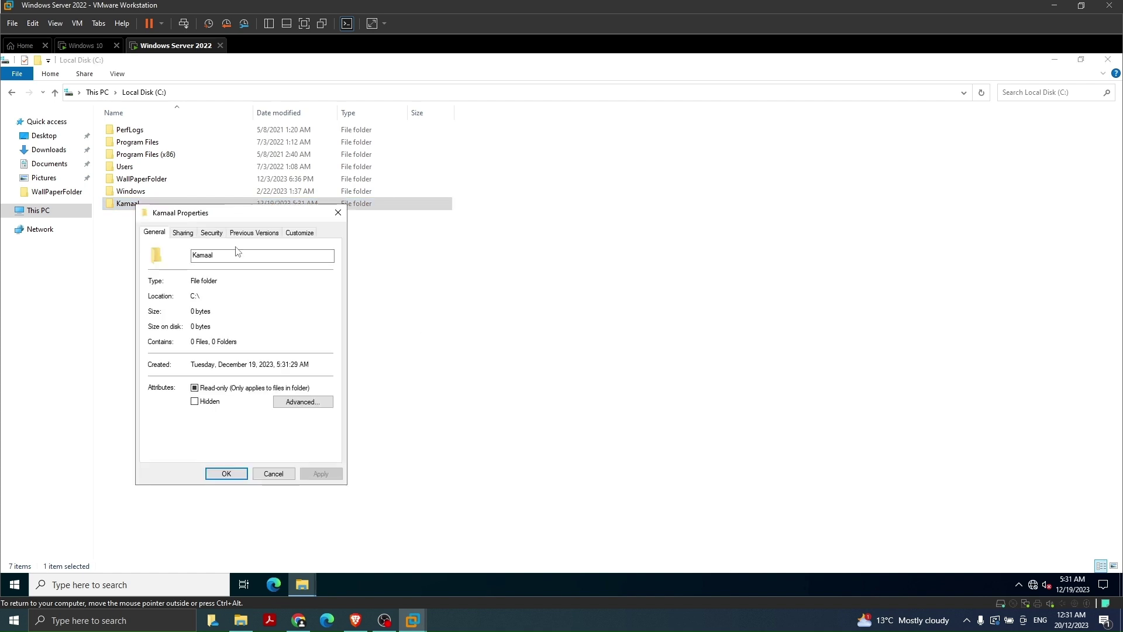
drag(236, 215, 390, 190)
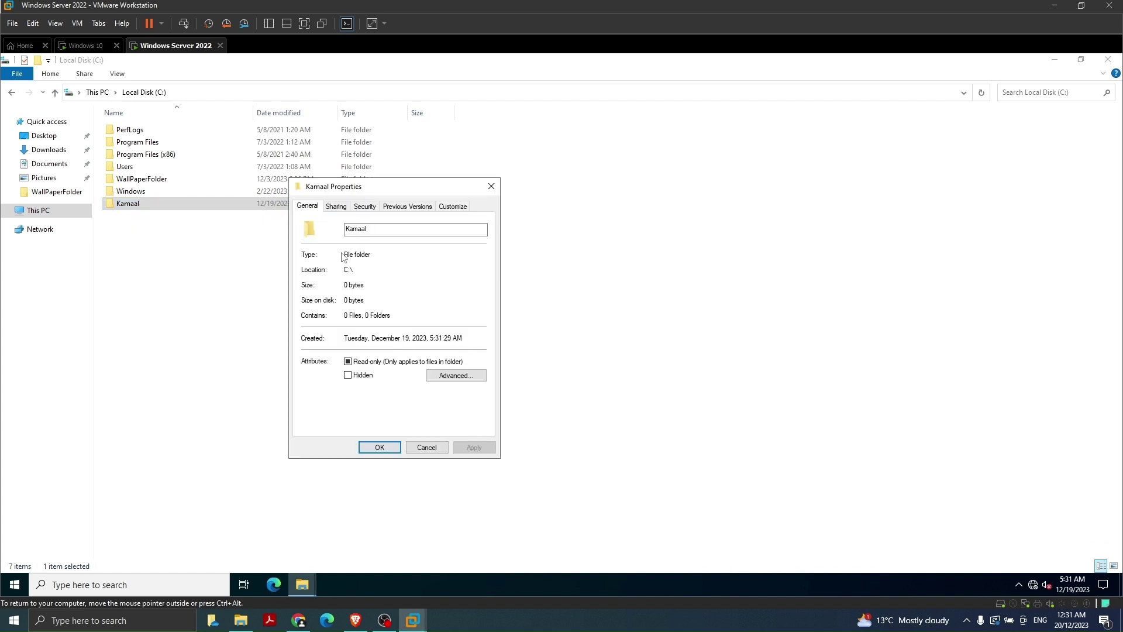
click(337, 207)
Share Kamaal with the Teachers group at Read access and finish the wizard.
click(342, 292)
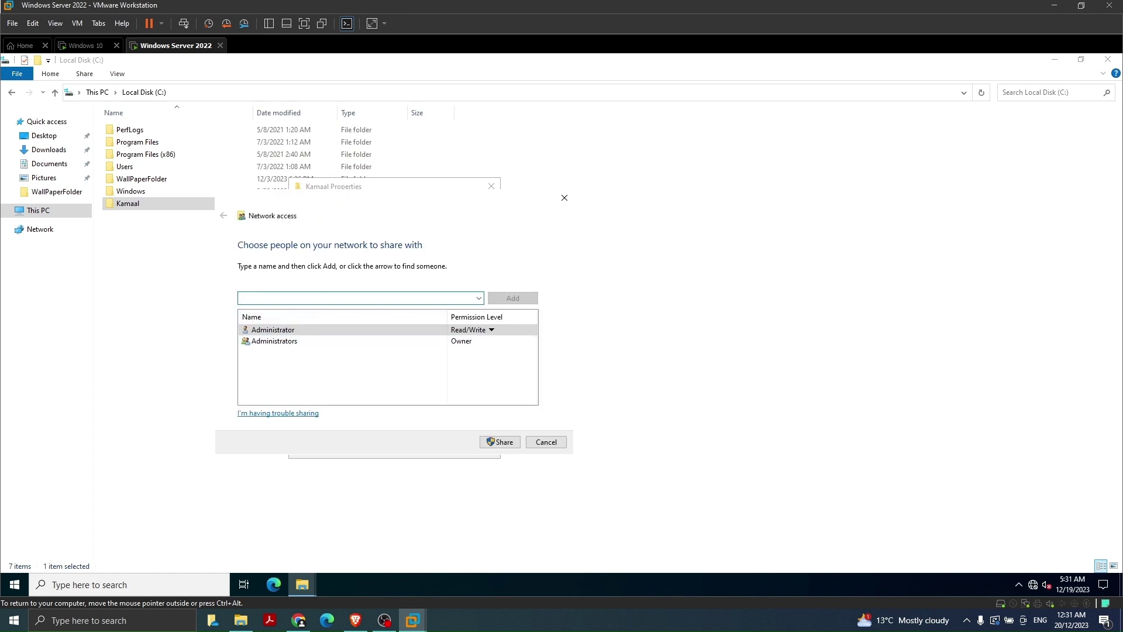
text(yea)
key(BackSpace)
key(BackSpace)
key(BackSpace)
text(Teachers)
key(Return)
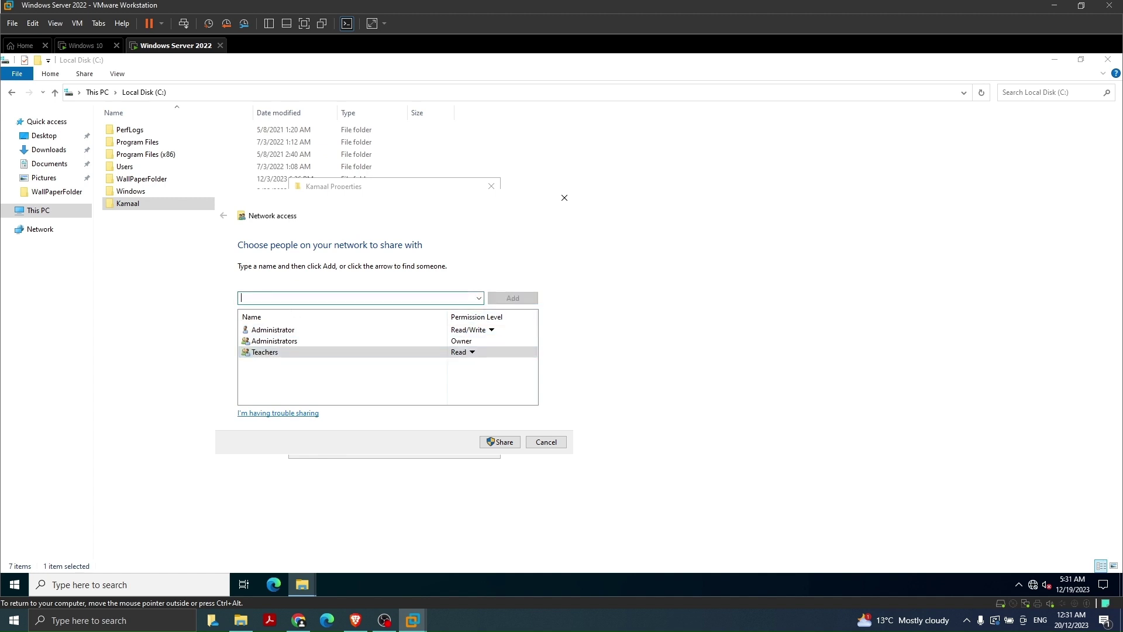
click(270, 302)
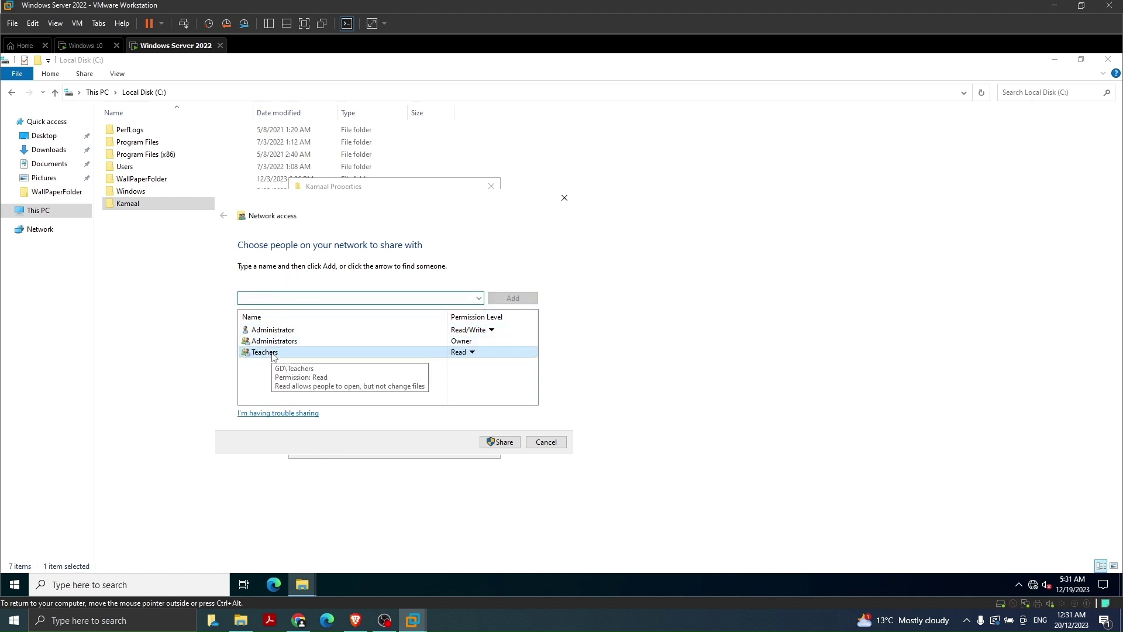
click(491, 442)
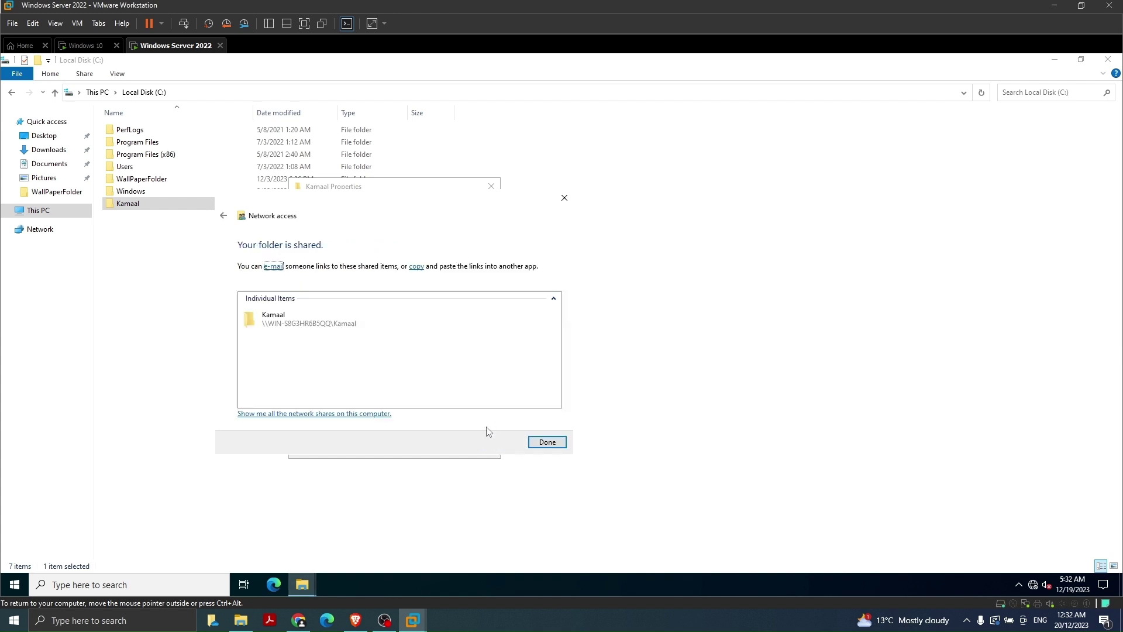
click(547, 443)
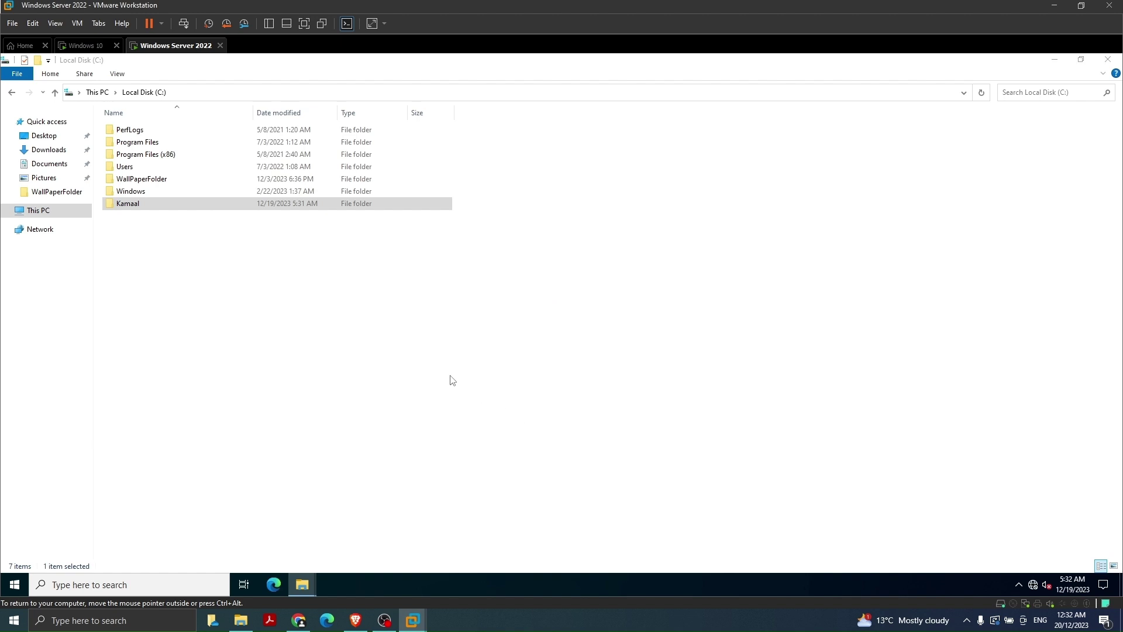
Reopen Kamaal's Properties and go to Advanced Sharing's share permissions.
right_click(129, 204)
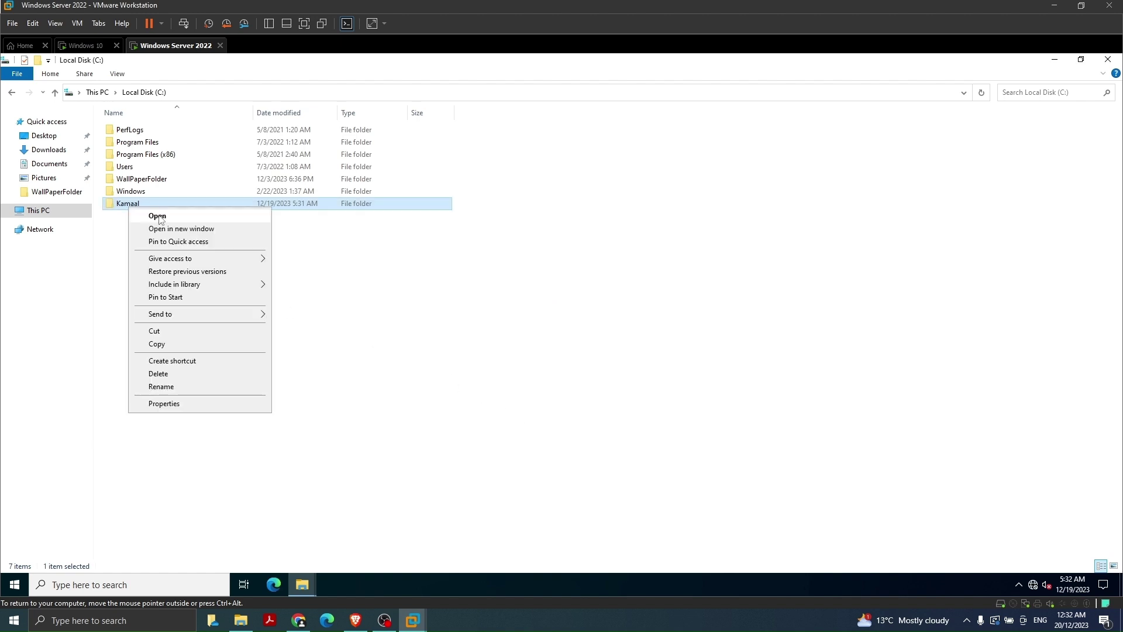
click(182, 404)
drag(397, 269, 307, 269)
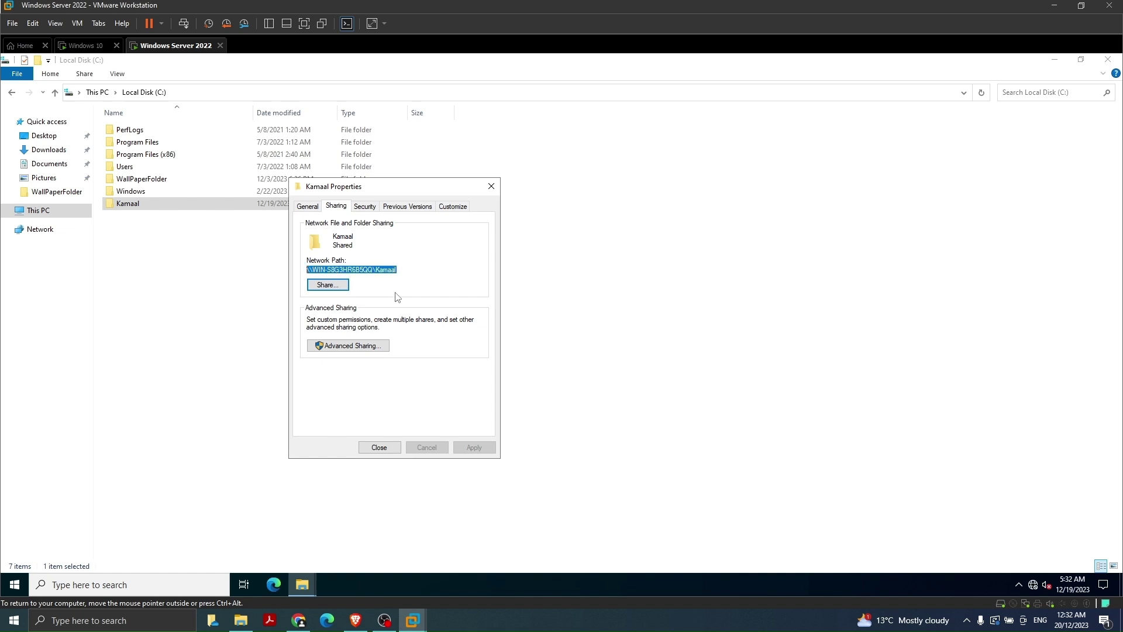
drag(396, 270, 307, 269)
click(359, 345)
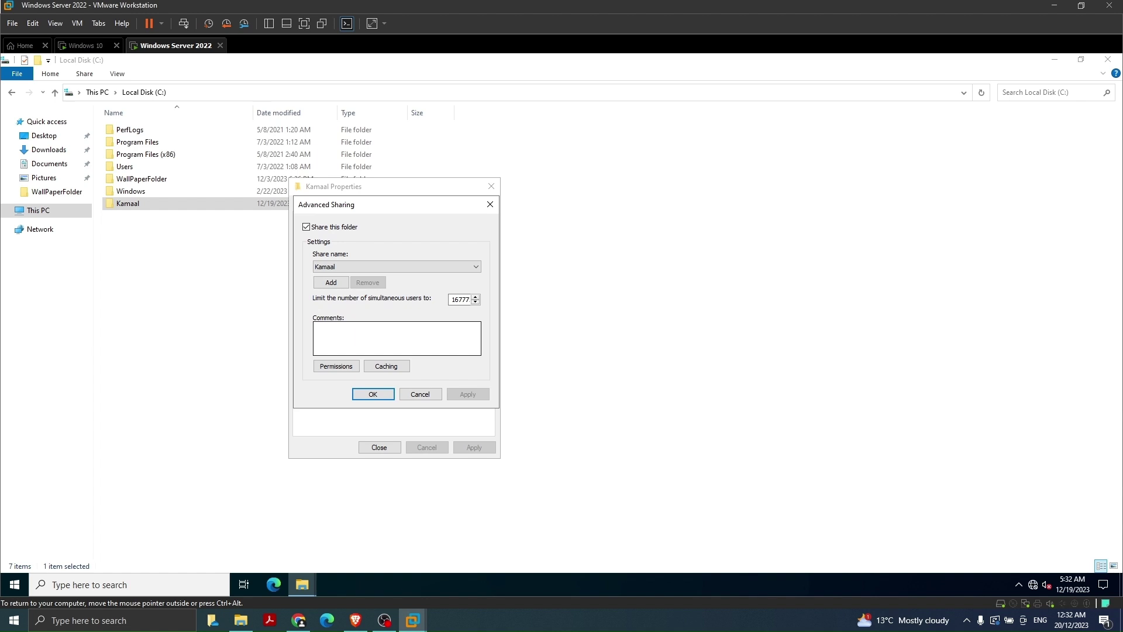
click(349, 367)
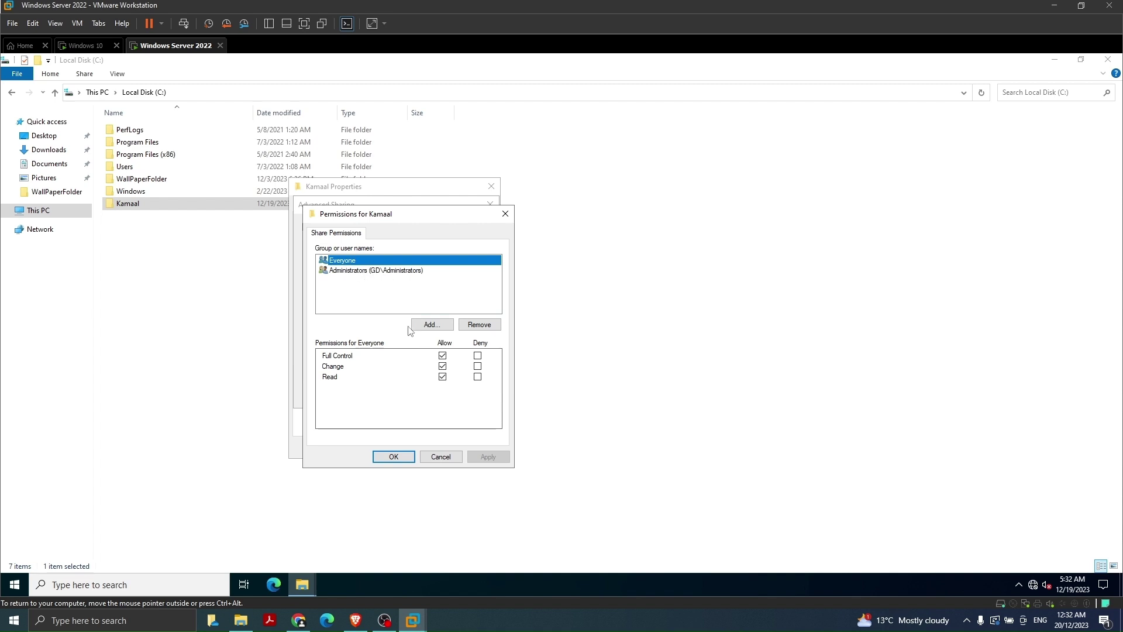
Add the Teachers group to the Kamaal share permissions with Full Control.
click(441, 330)
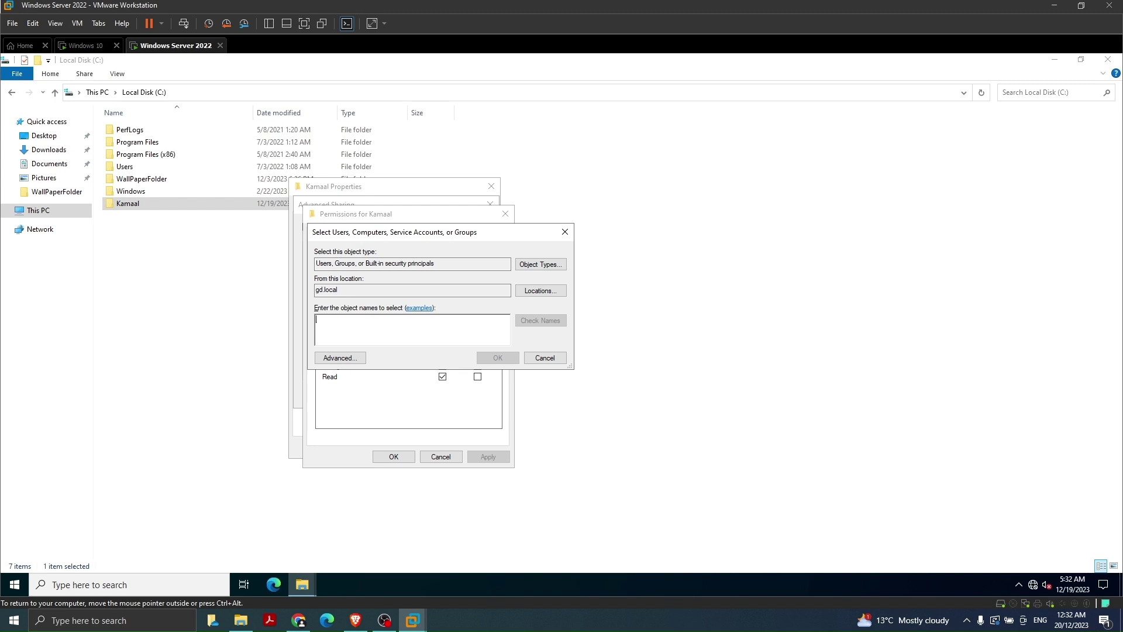
text(Teachers)
click(521, 321)
click(490, 359)
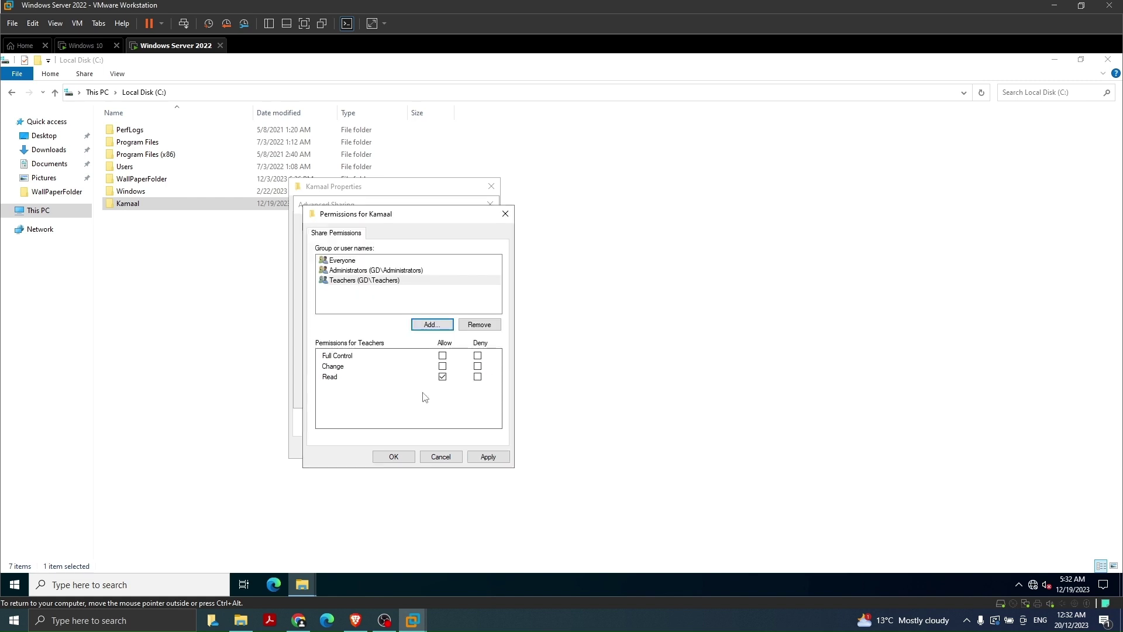
click(443, 366)
click(442, 356)
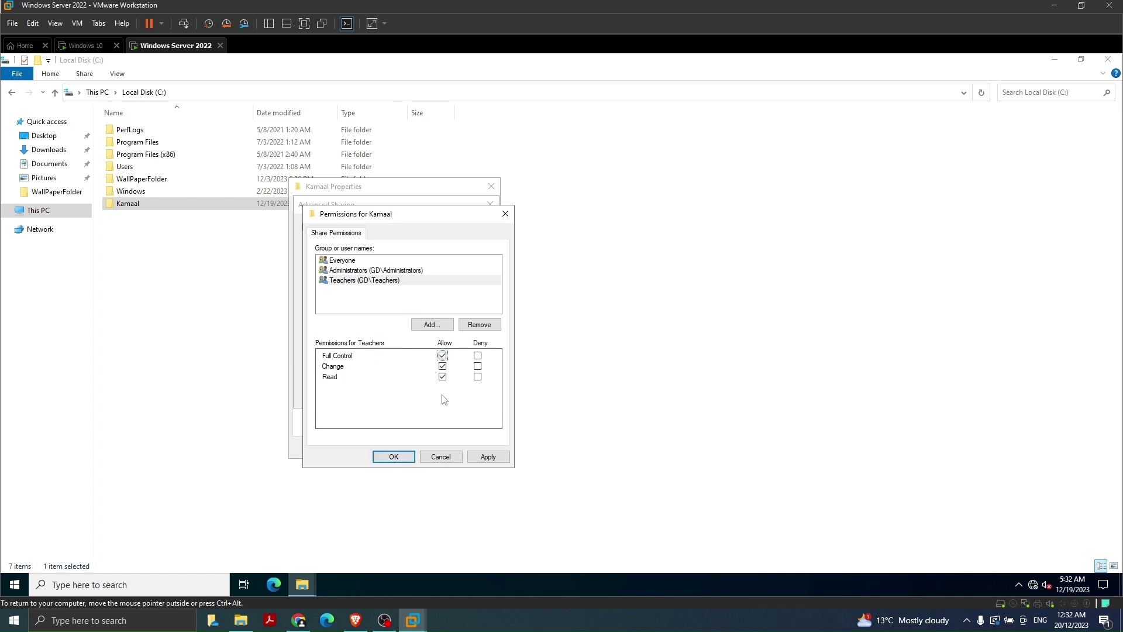
click(500, 462)
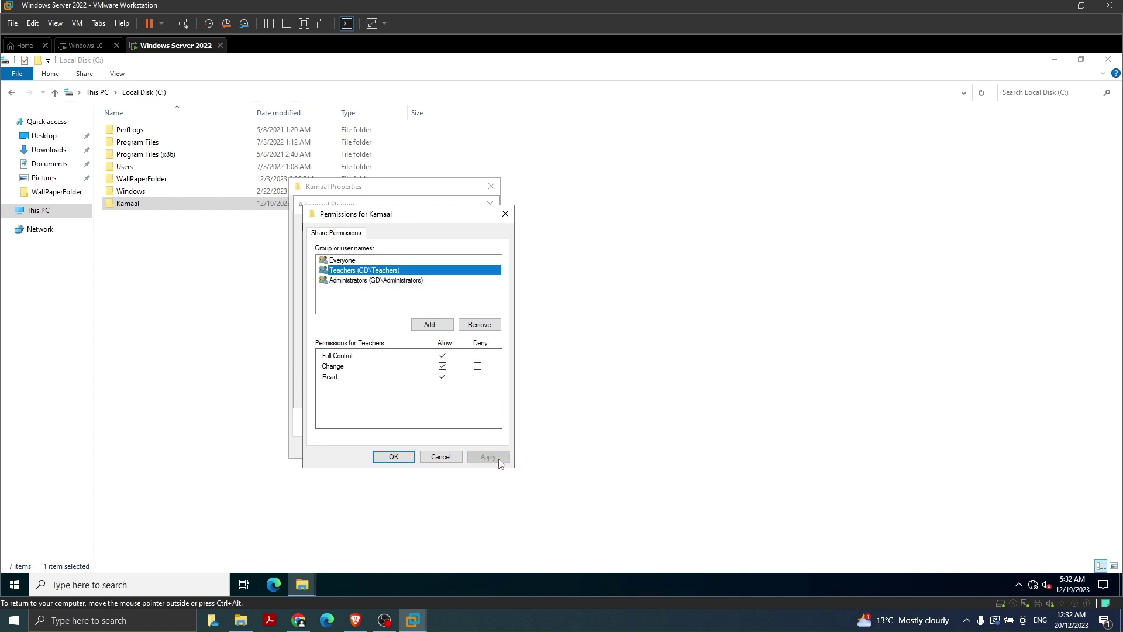
click(407, 461)
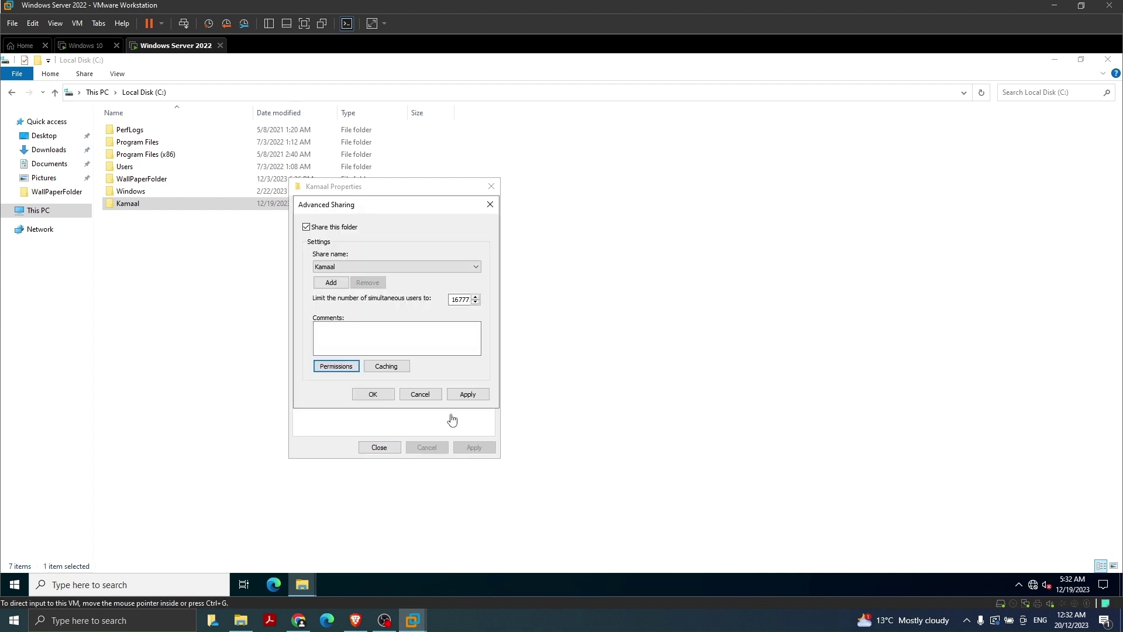
Apply the Advanced Sharing settings, then close Kamaal's Properties and the Local Disk (C:) window.
click(468, 394)
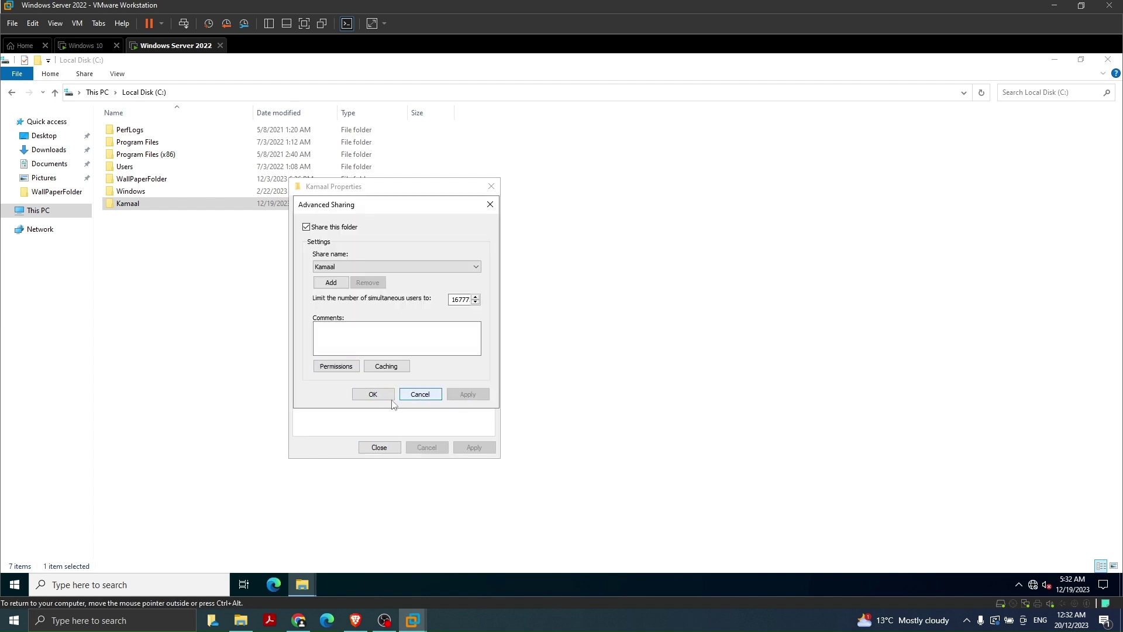
click(389, 395)
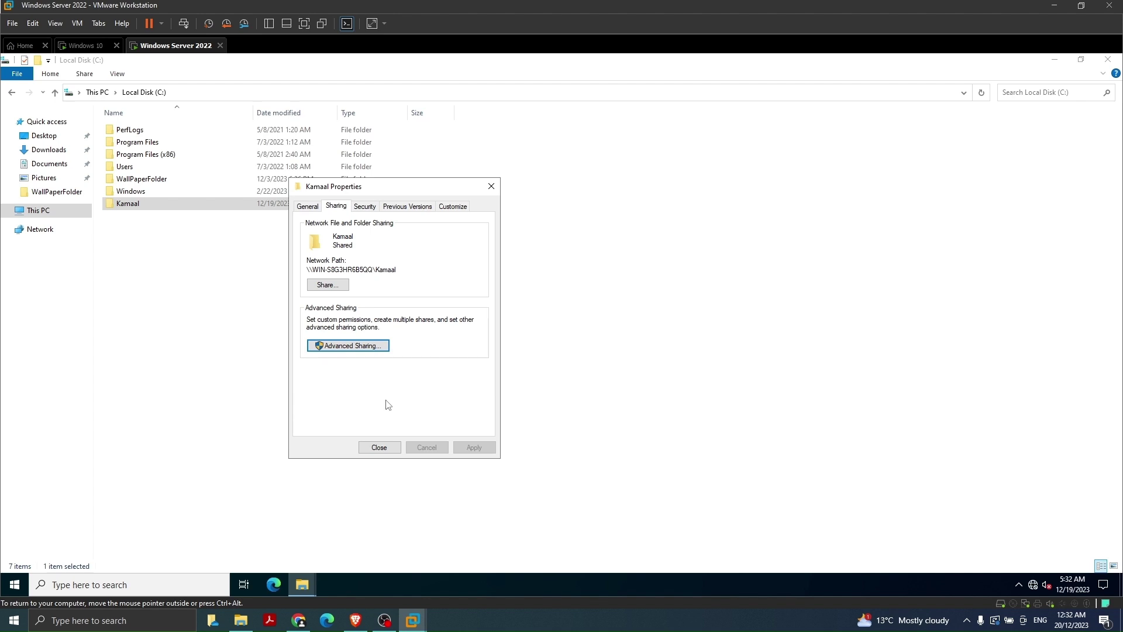
click(379, 447)
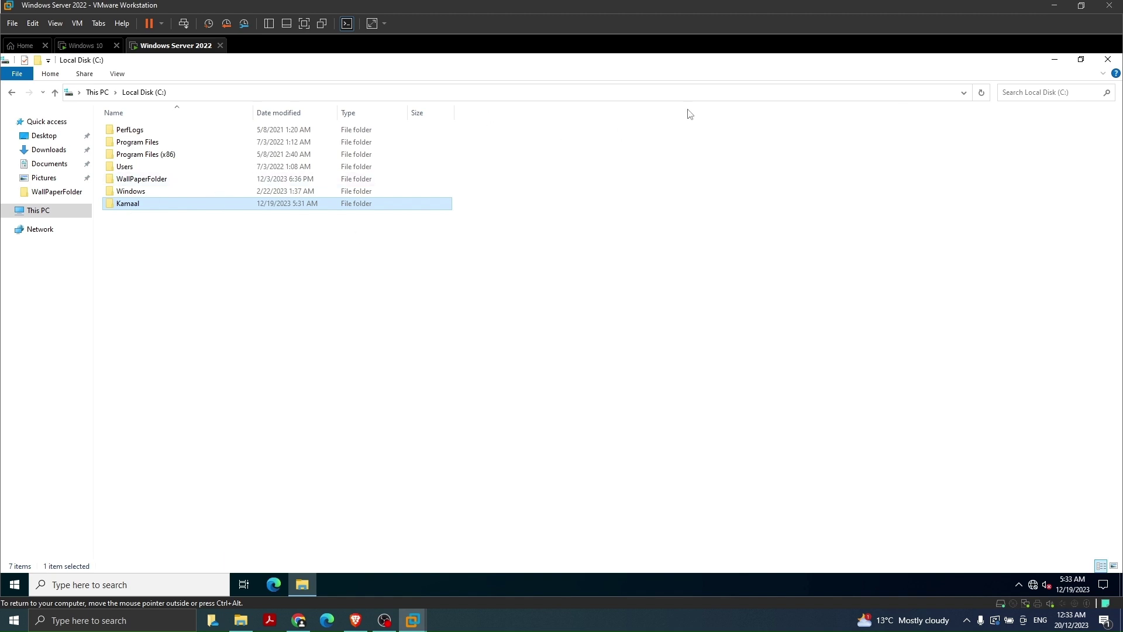
click(1108, 60)
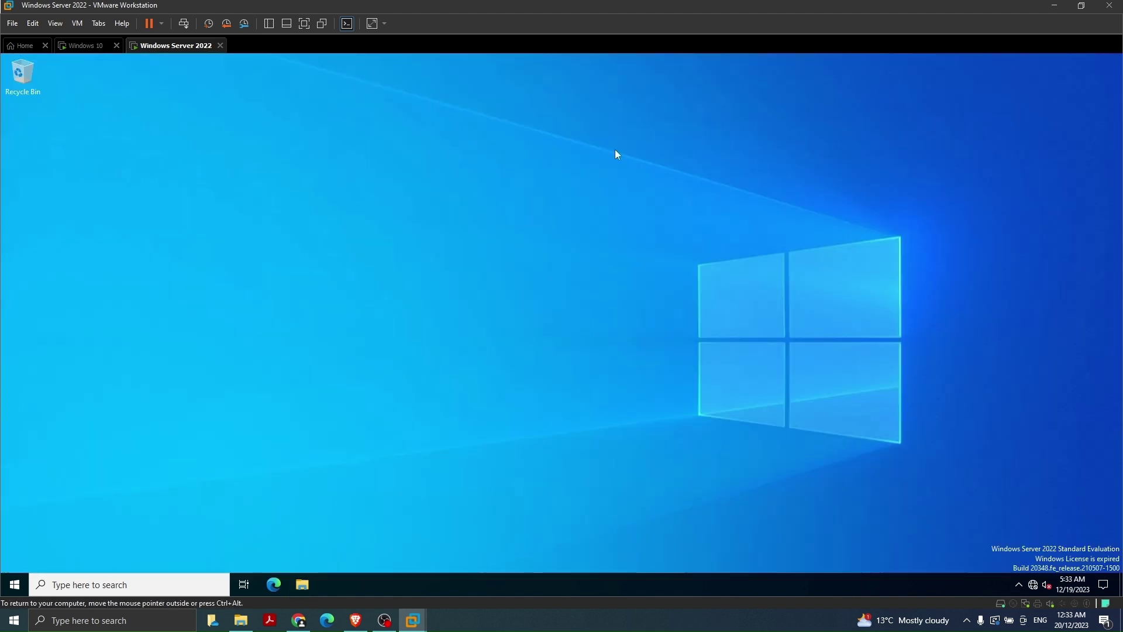
Create a New Text Document on the desktop and open it in Notepad.
right_click(185, 192)
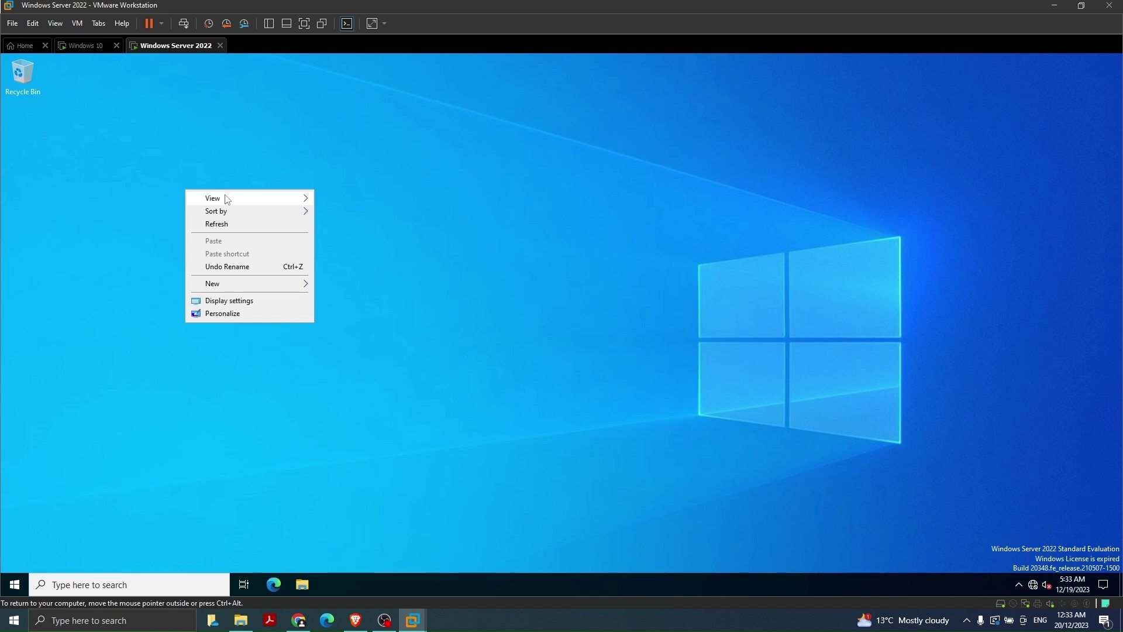
mouse_move(216, 286)
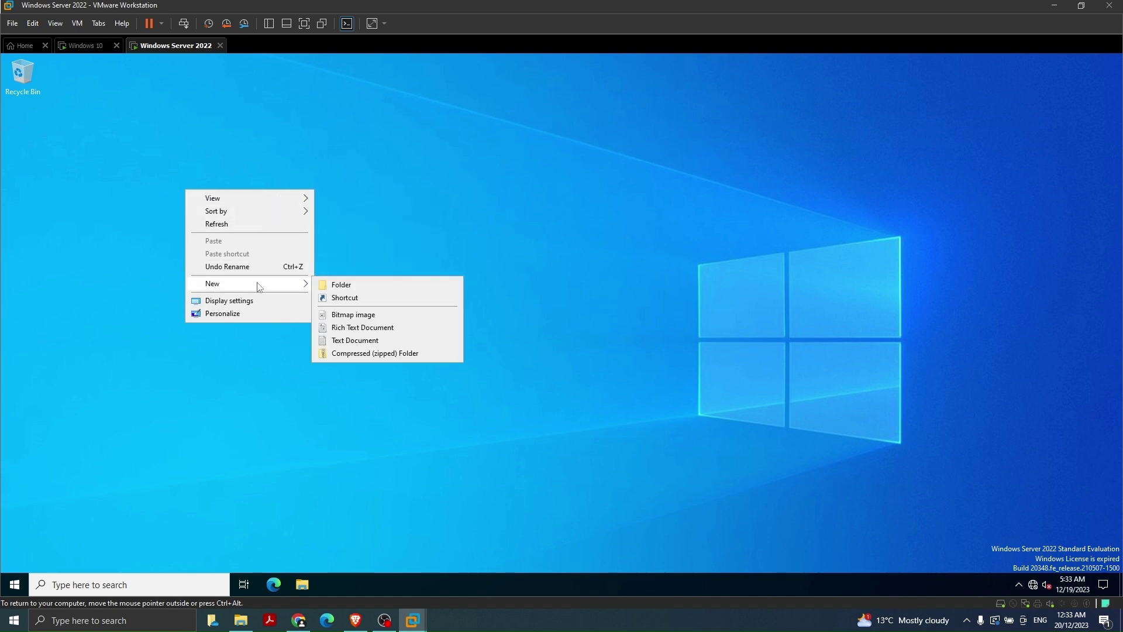
click(354, 342)
click(188, 190)
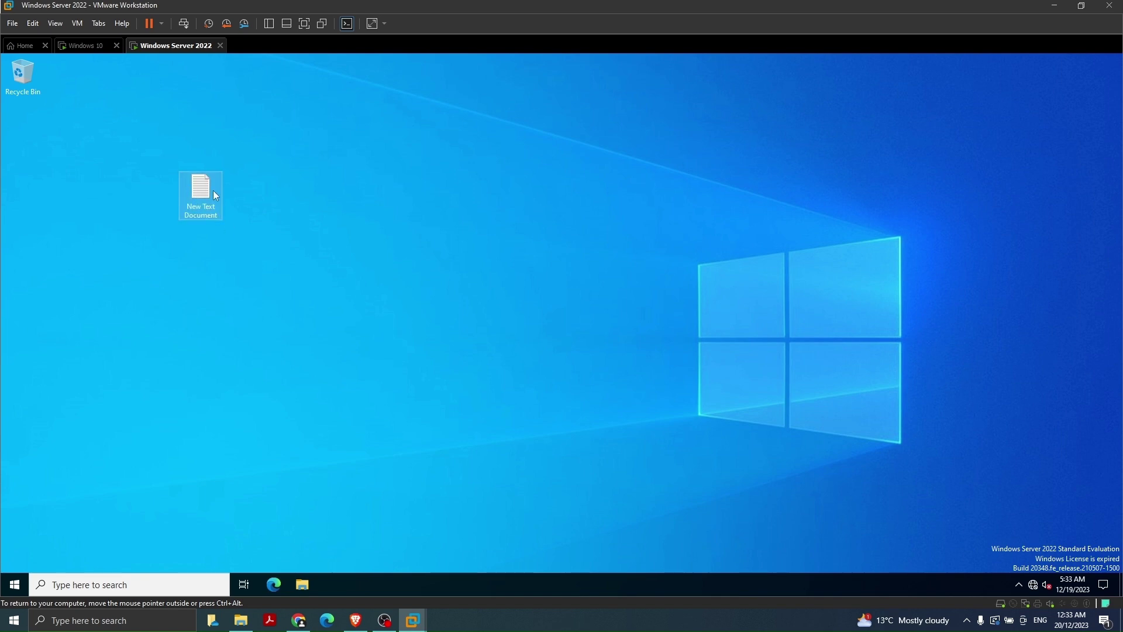
double_click(213, 190)
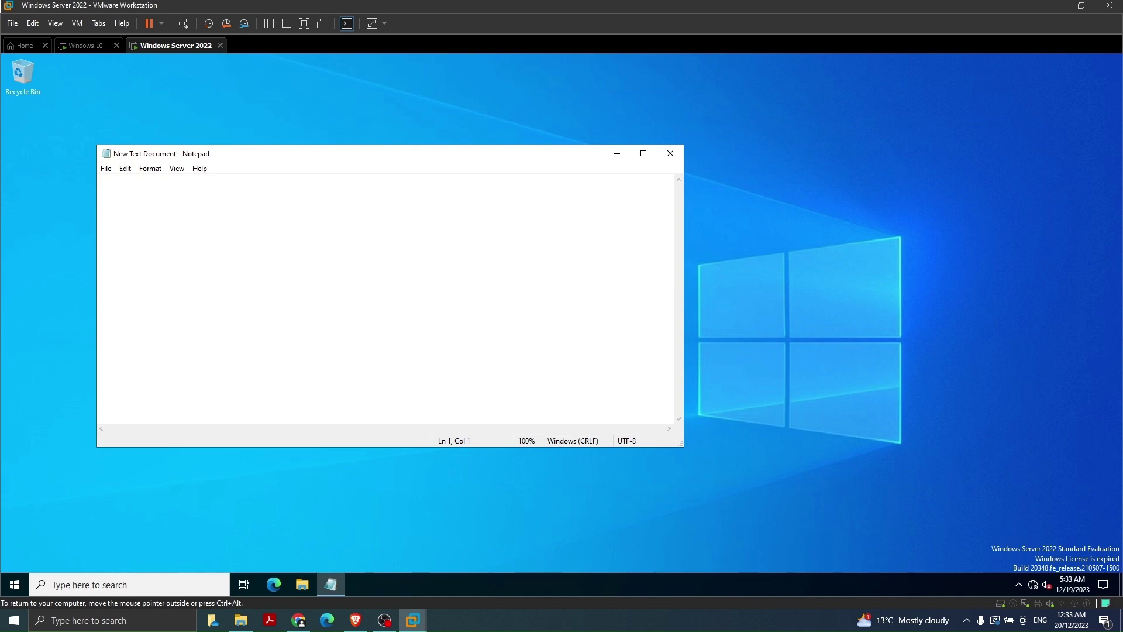
Write the command net use Z: followed by the pasted Kamaal share path.
text(net use)
text(Z)
key(BackSpace)
right_click(177, 183)
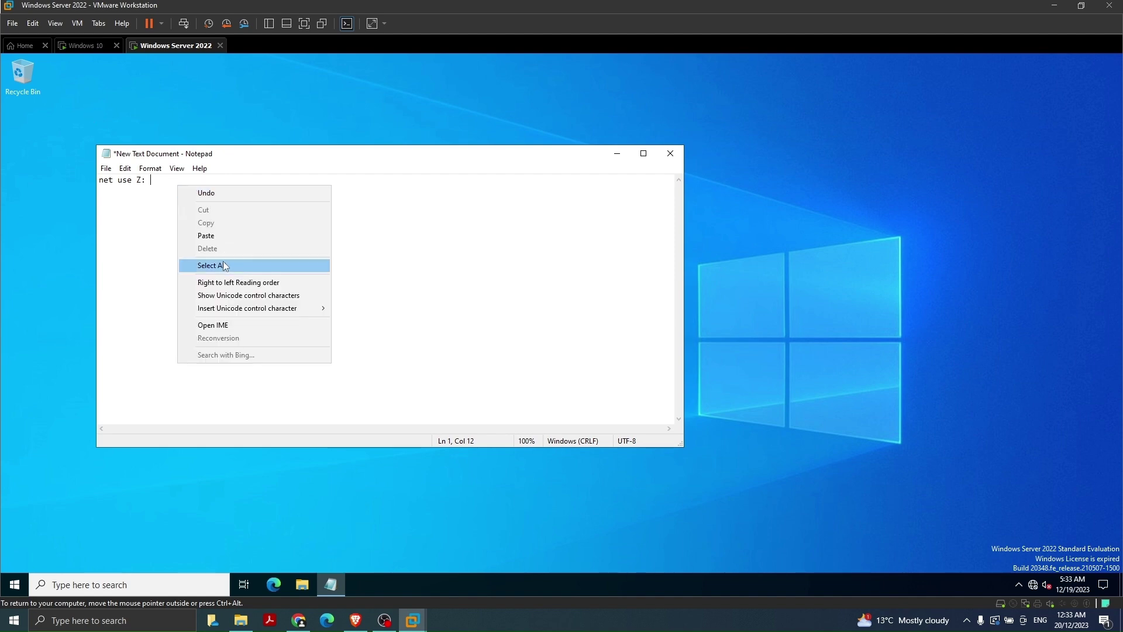
click(222, 237)
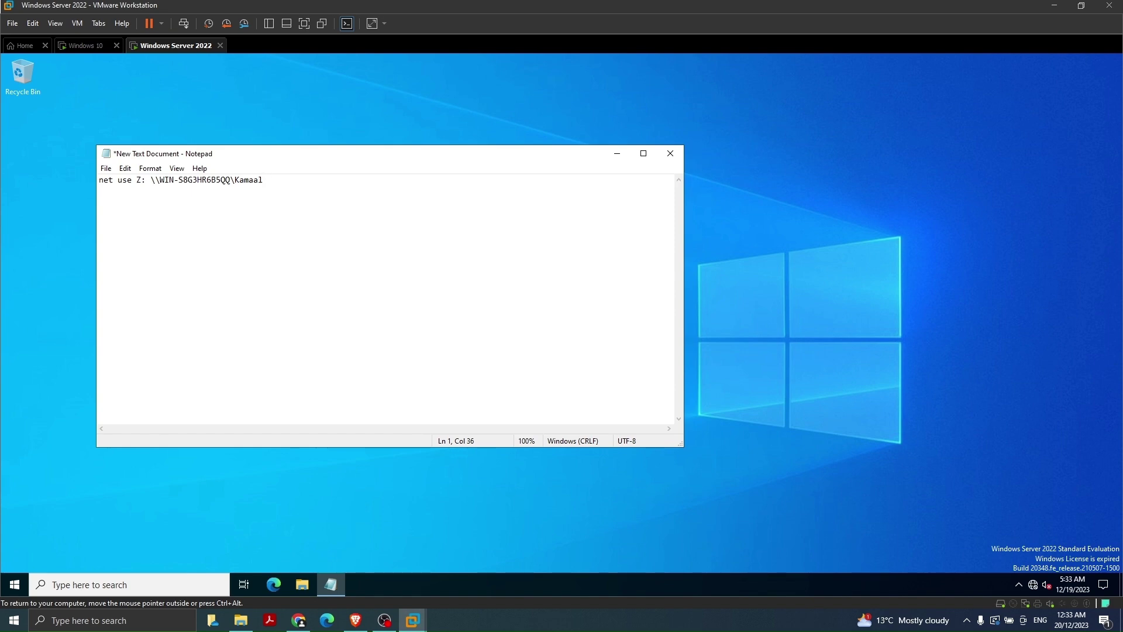
click(106, 170)
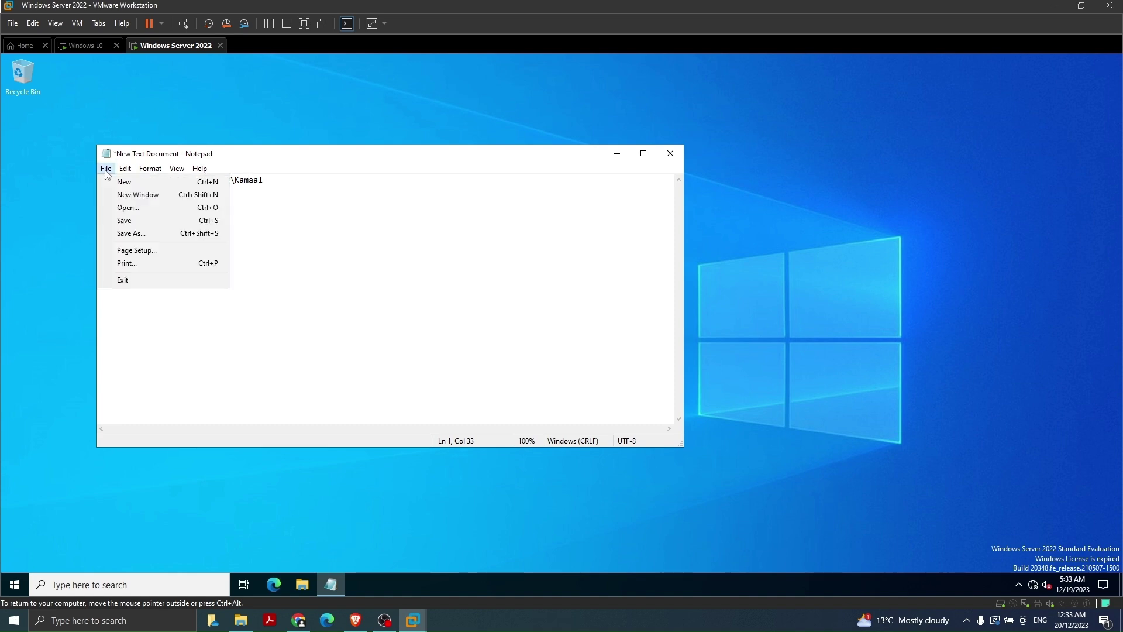
Save the command as Kamaal.bat on the desktop and close Notepad.
click(126, 233)
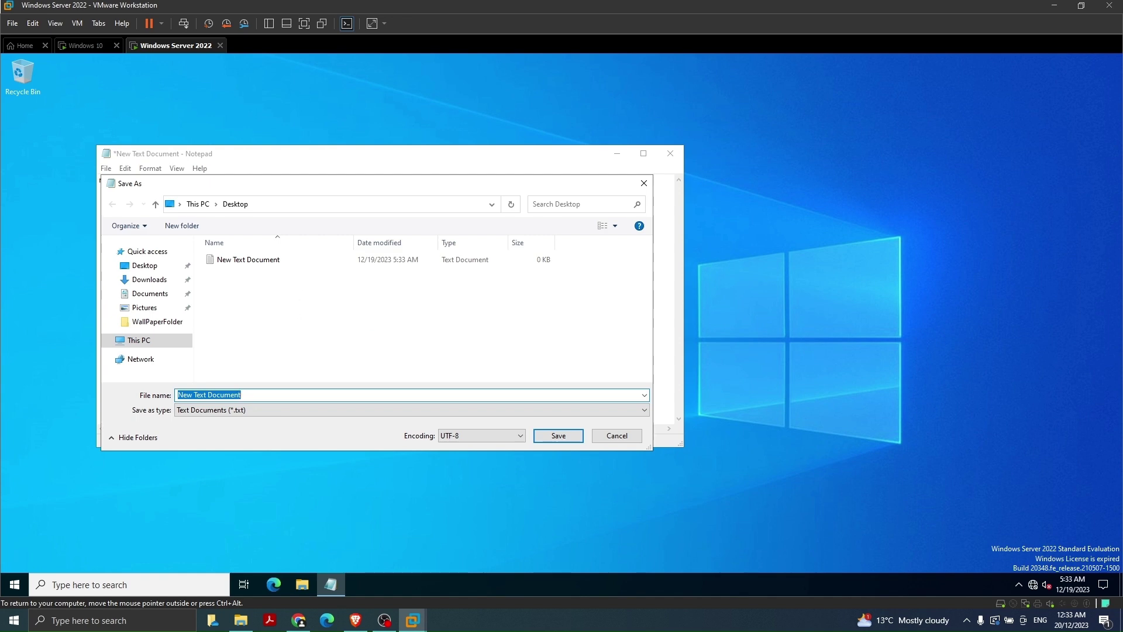
text(Kamall)
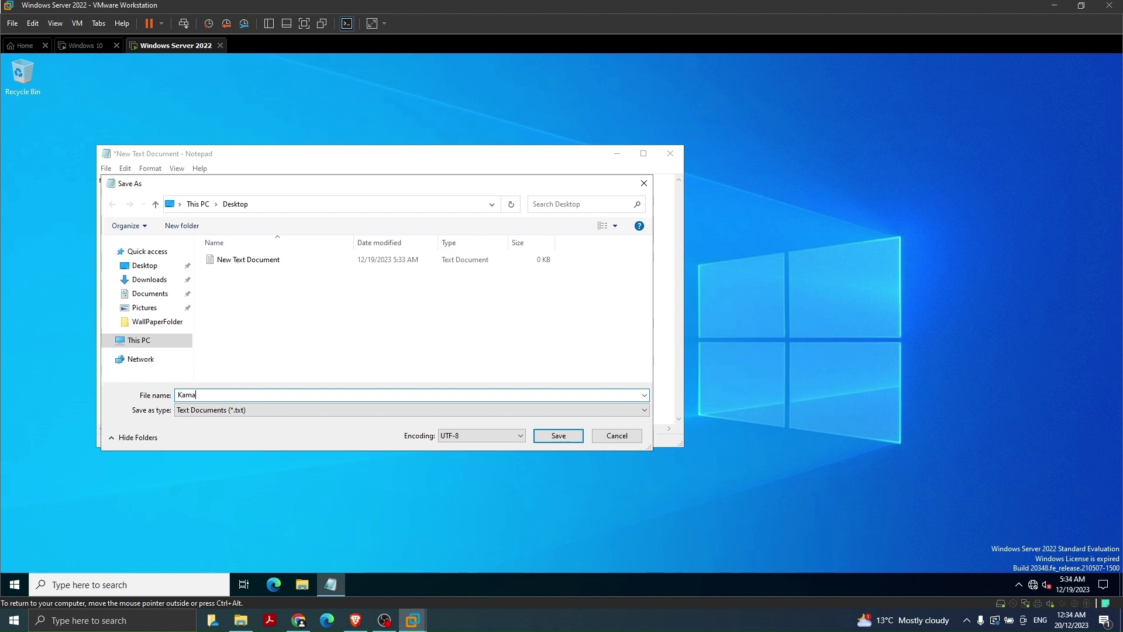
text(l.bat)
click(558, 435)
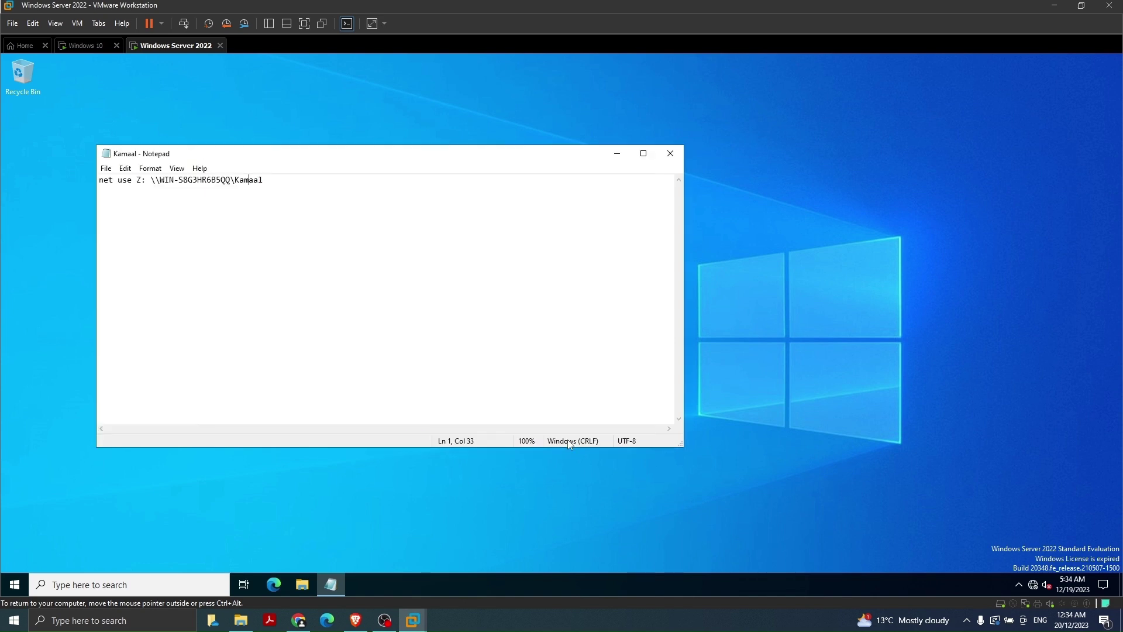
click(679, 160)
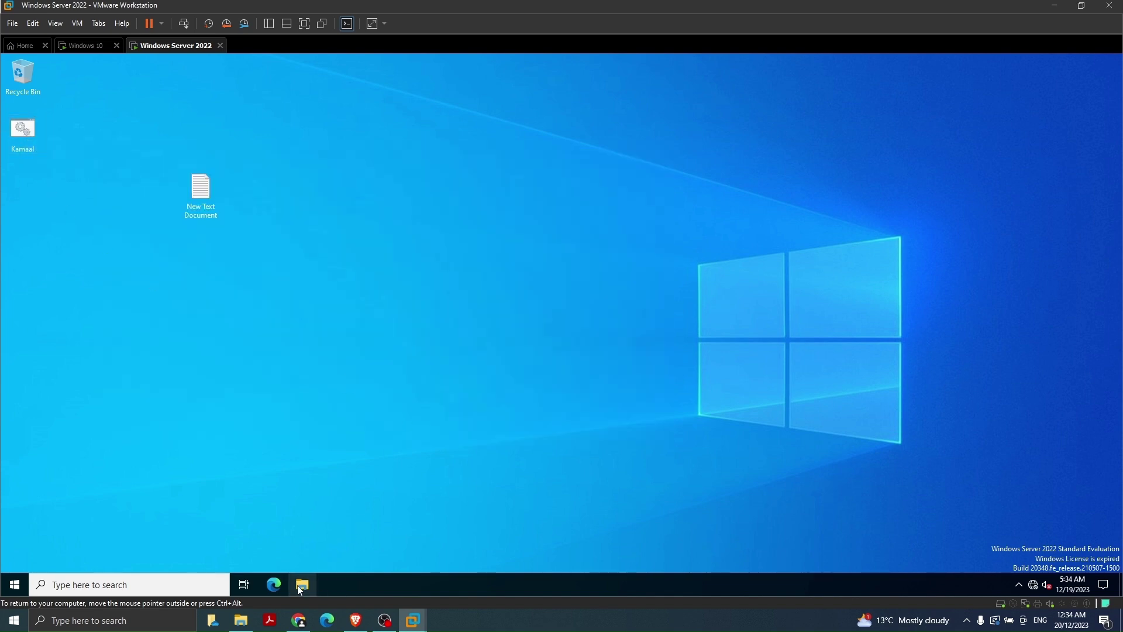
Check that This PC lists the Kamaal share as network drive Z:, then close Explorer.
click(304, 583)
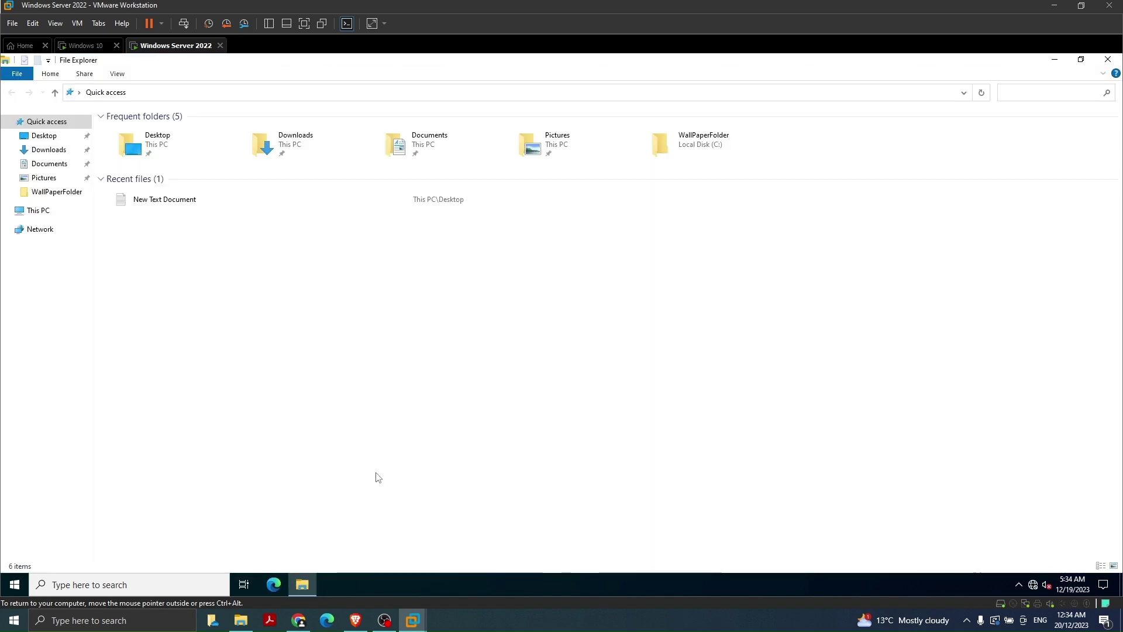
click(41, 215)
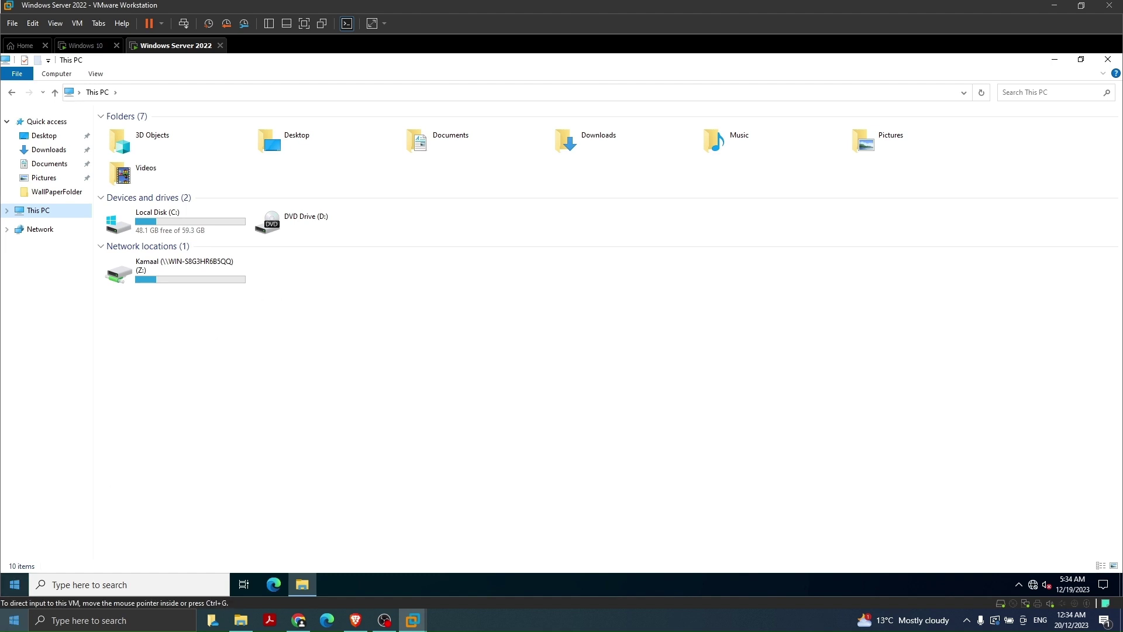
click(1109, 61)
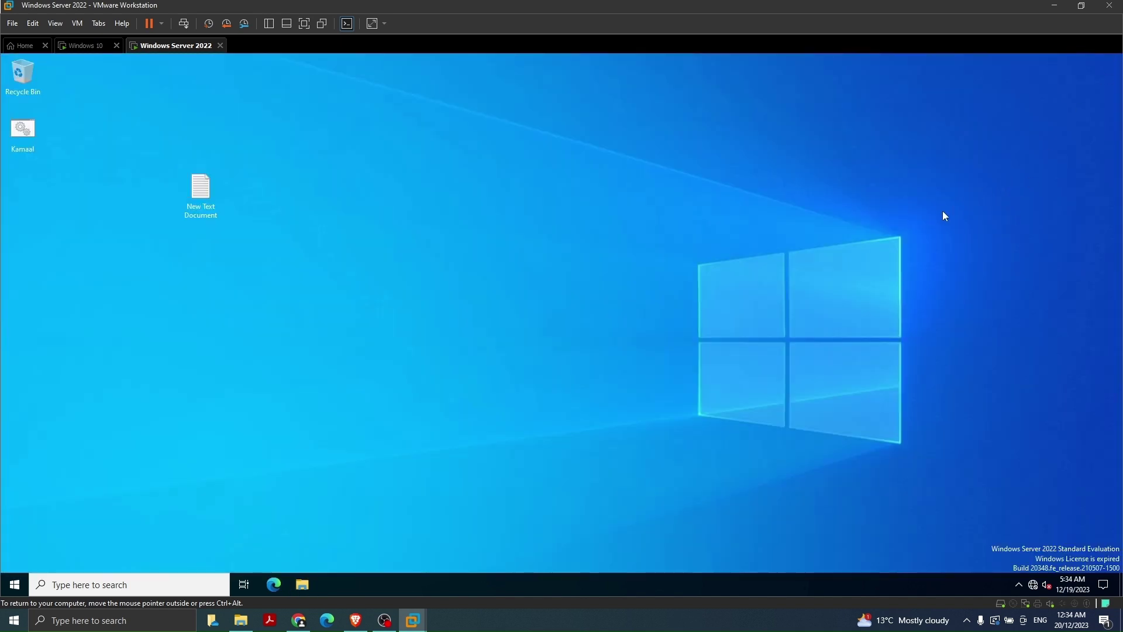
Launch Server Manager and open Group Policy Management with gd.local's Group Policy Objects expanded.
click(15, 585)
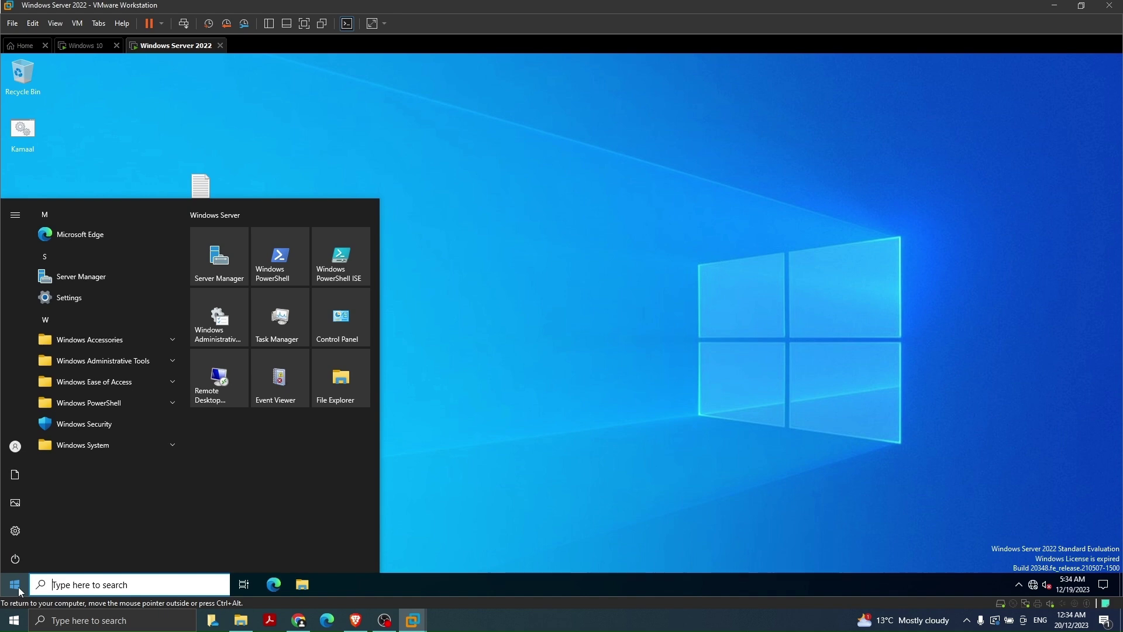
click(213, 268)
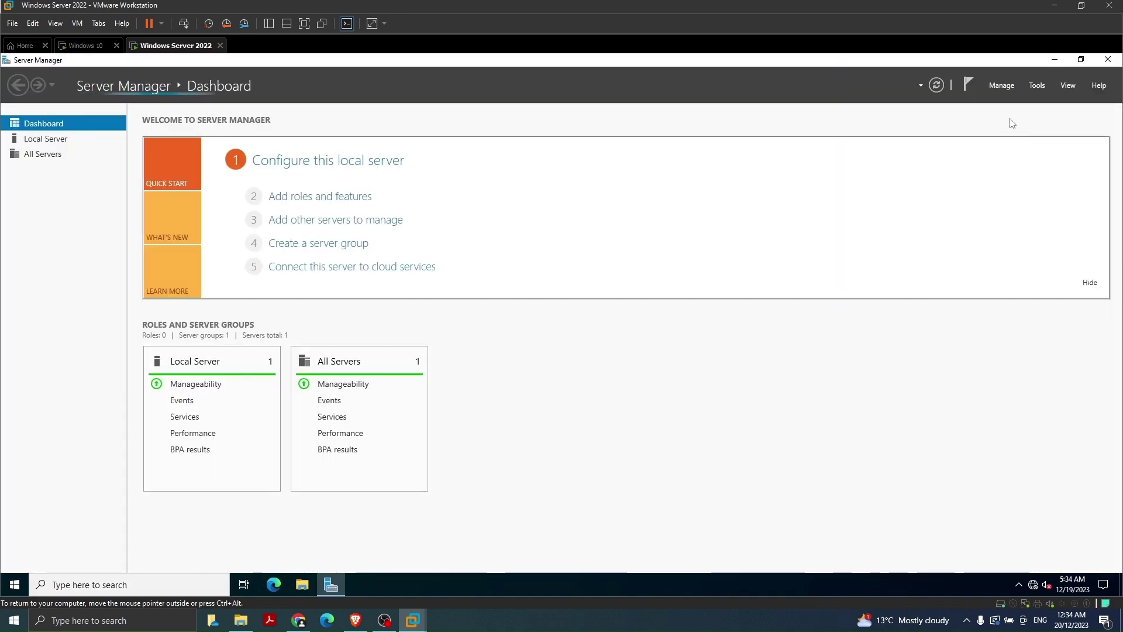
click(1034, 90)
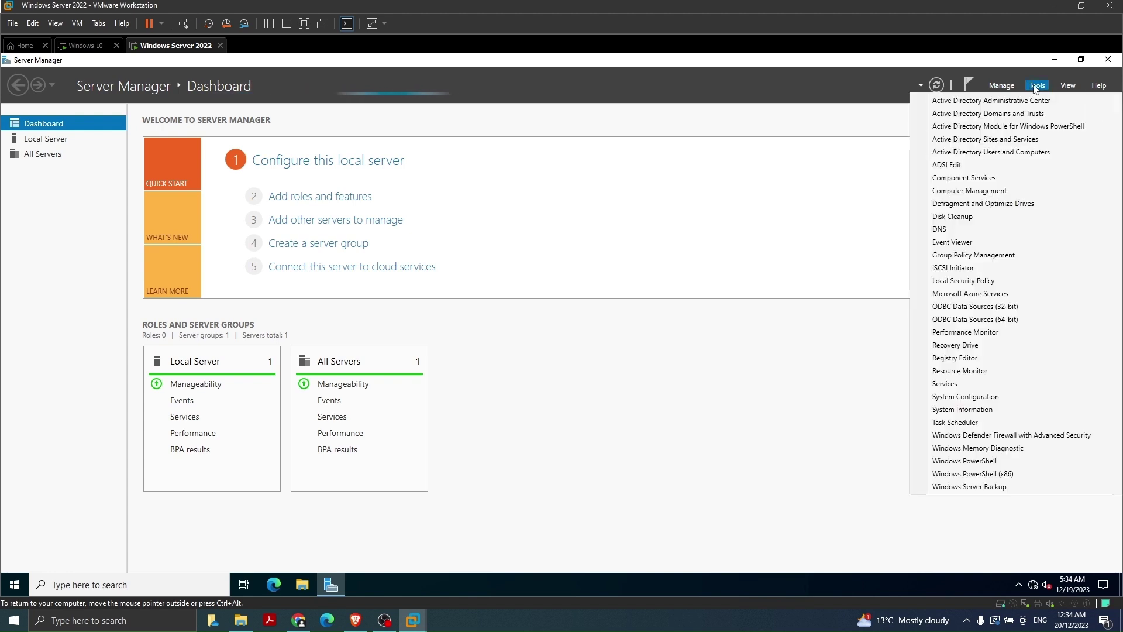
click(991, 256)
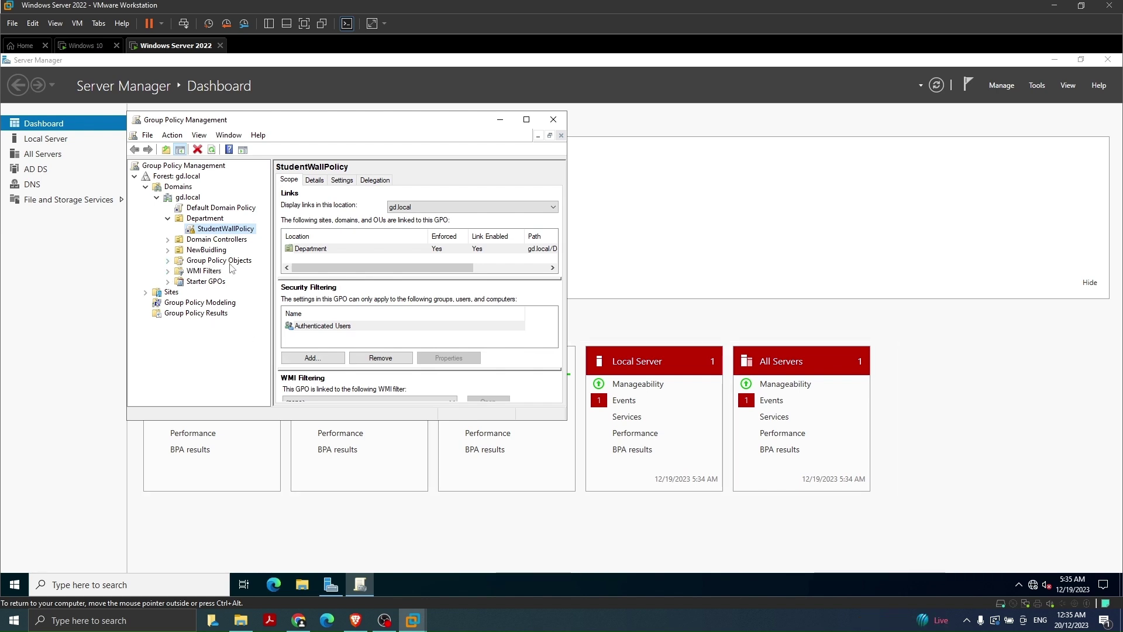
click(168, 261)
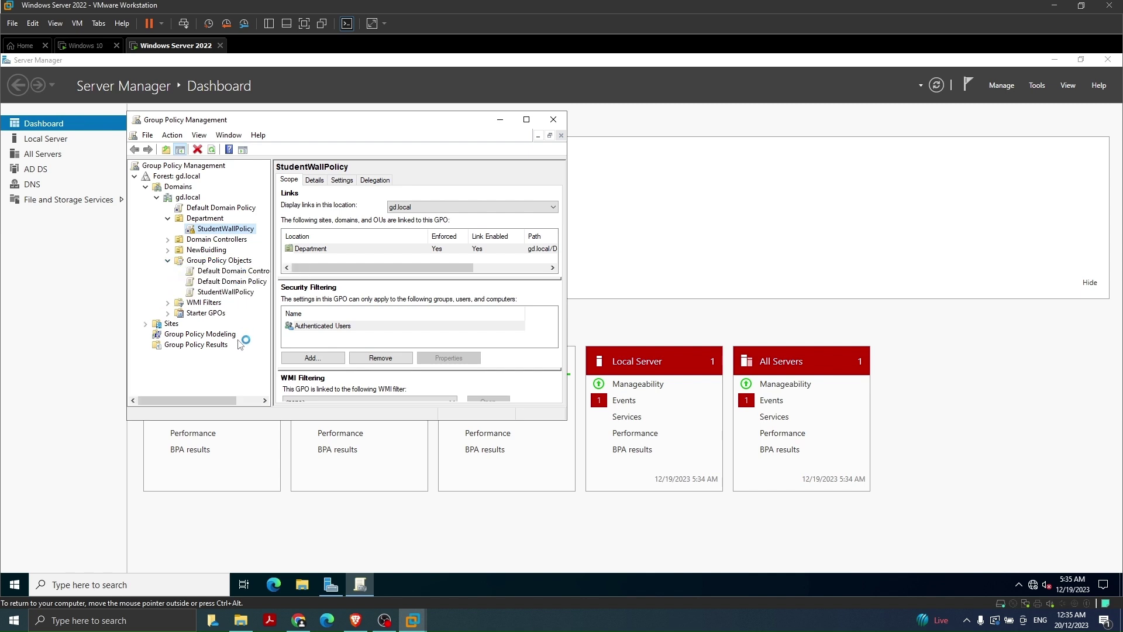
right_click(222, 262)
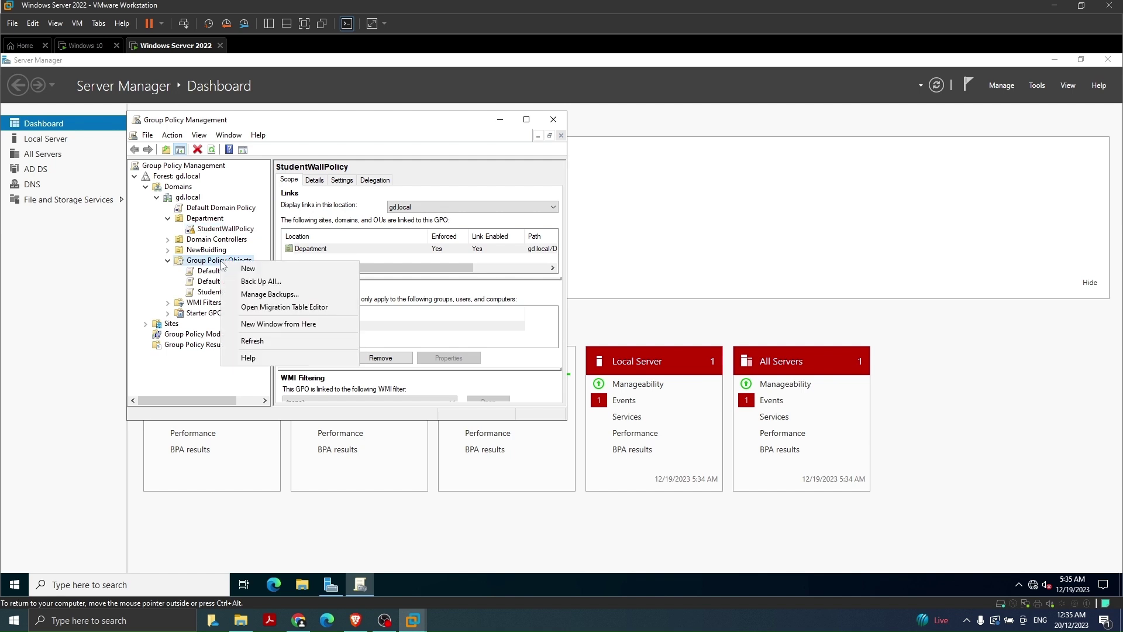
Create a new GPO named KamaalGP_Network_Map under Group Policy Objects.
click(248, 268)
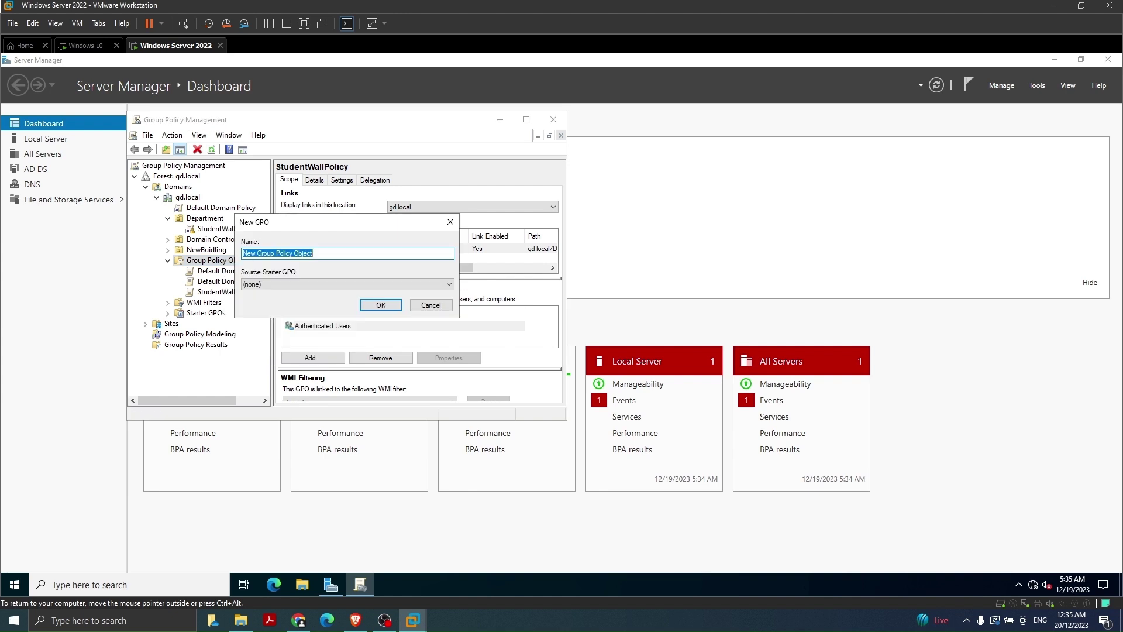
text(KamaalGP)
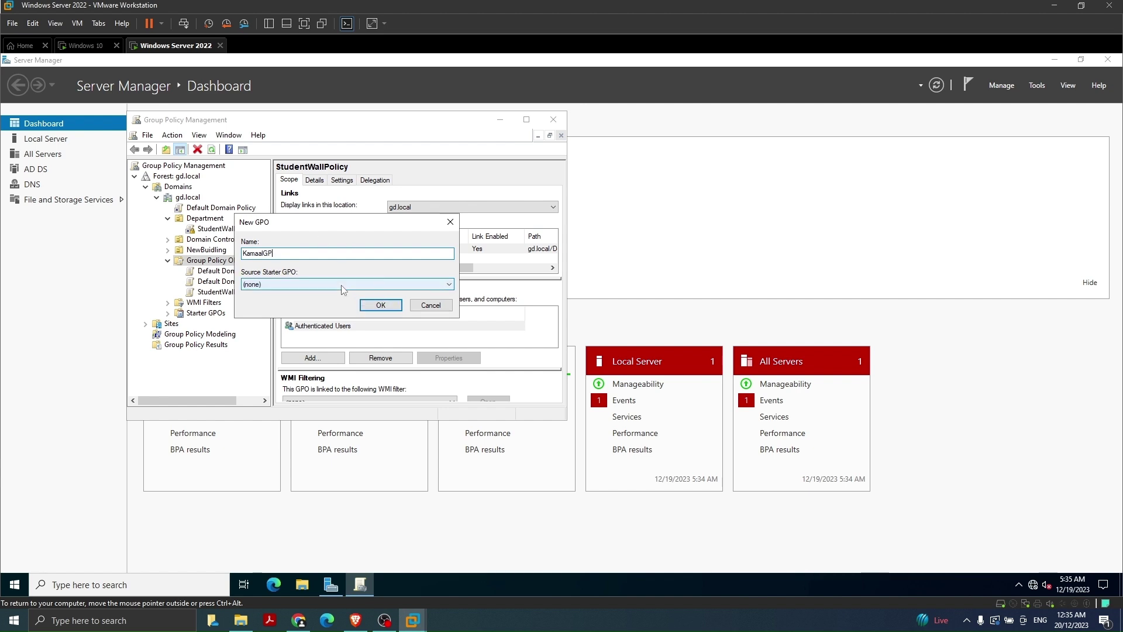
text(_Network_Map)
click(379, 306)
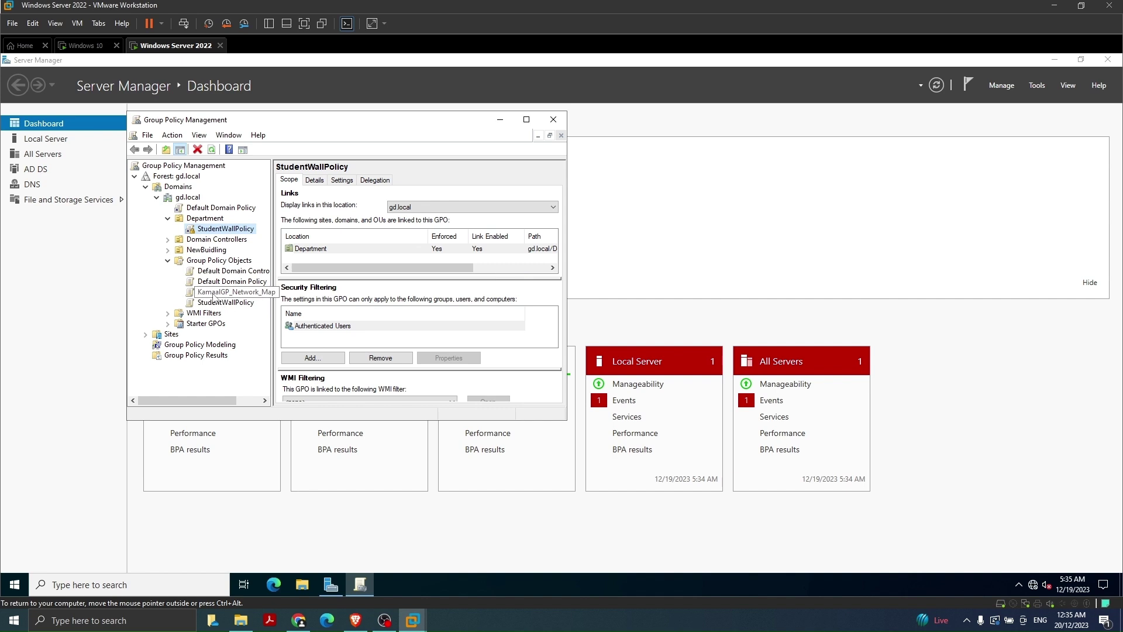
right_click(222, 292)
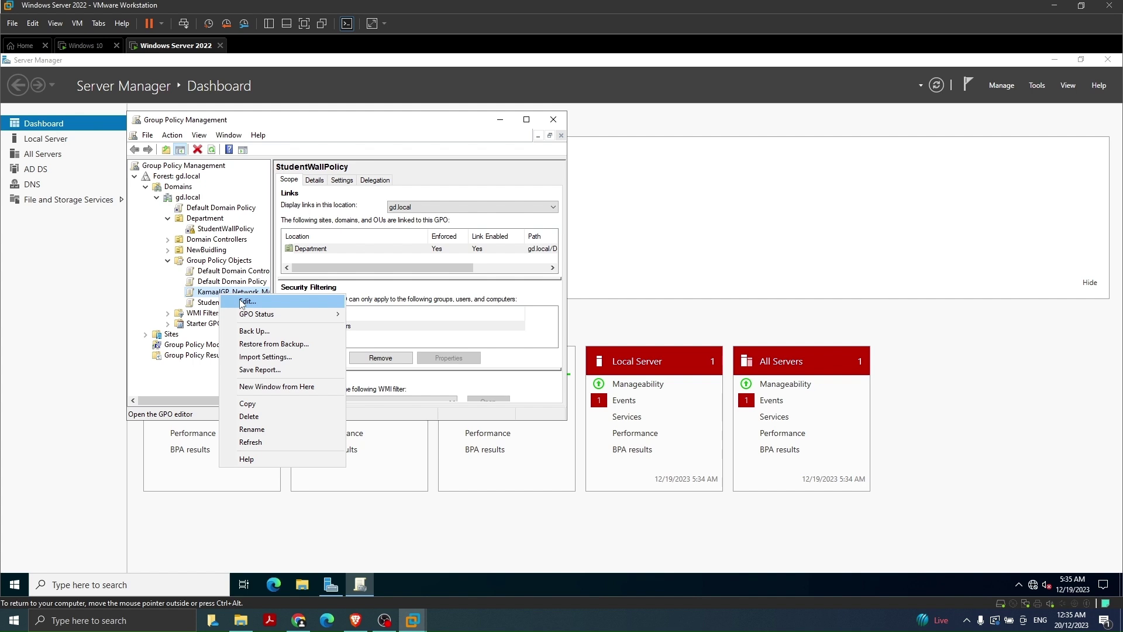
Edit KamaalGP_Network_Map and open the User Configuration Logon script properties.
click(243, 301)
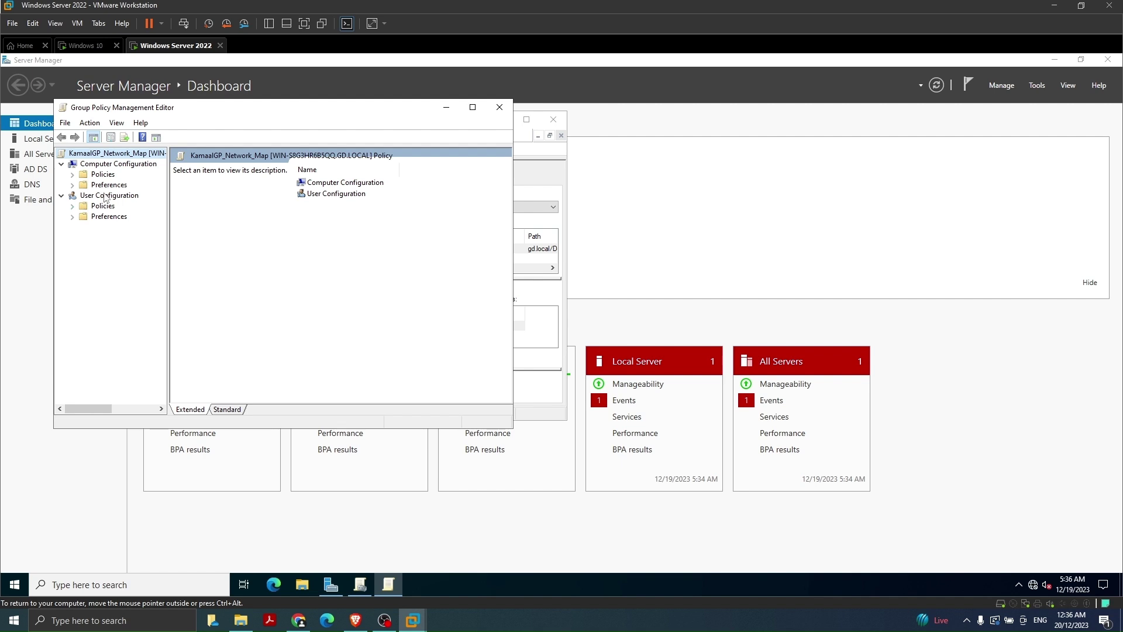
click(72, 207)
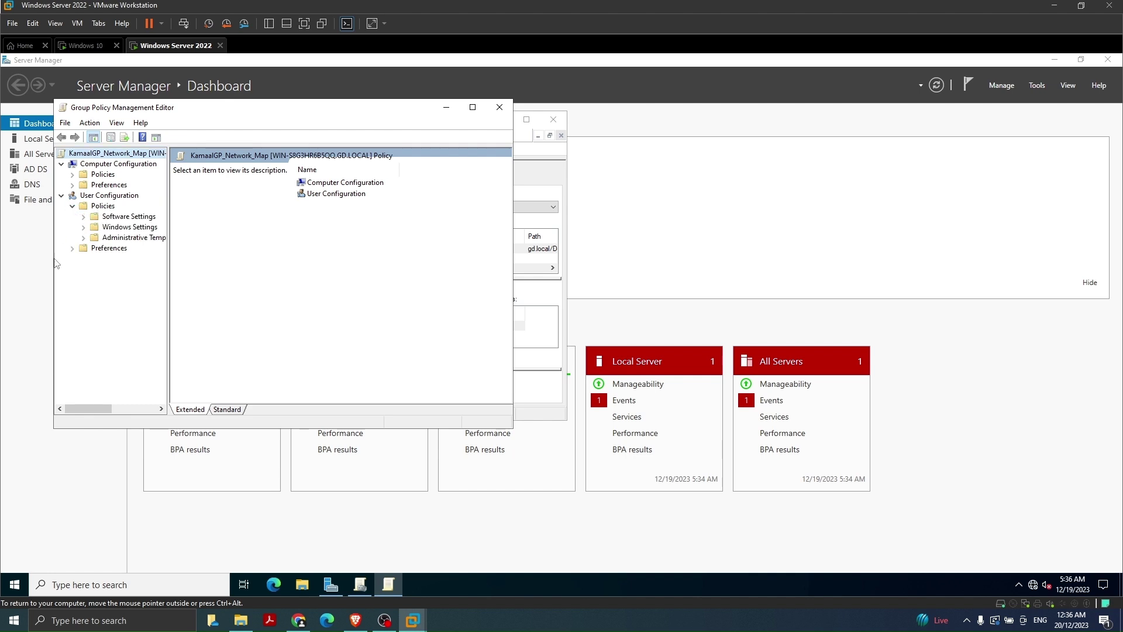
click(85, 228)
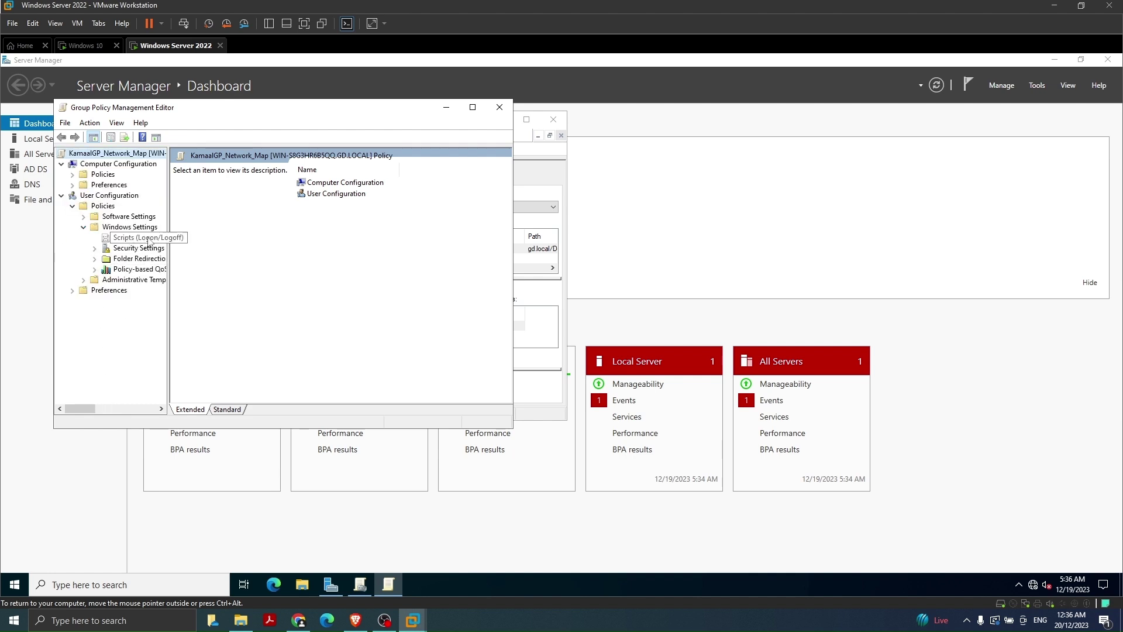
drag(171, 254, 218, 252)
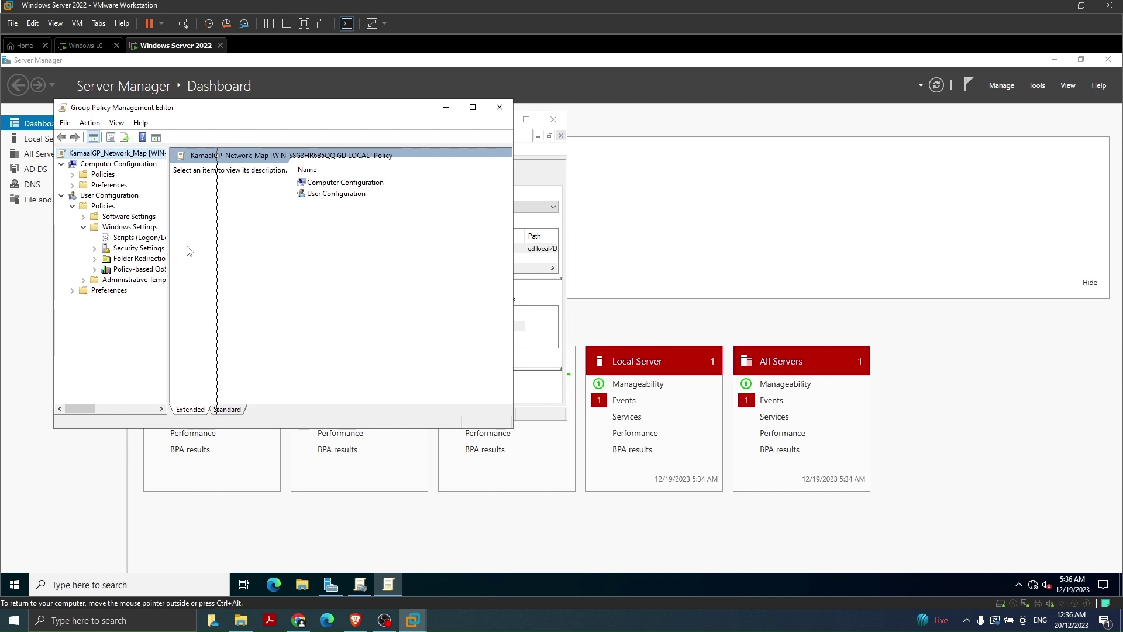
click(139, 240)
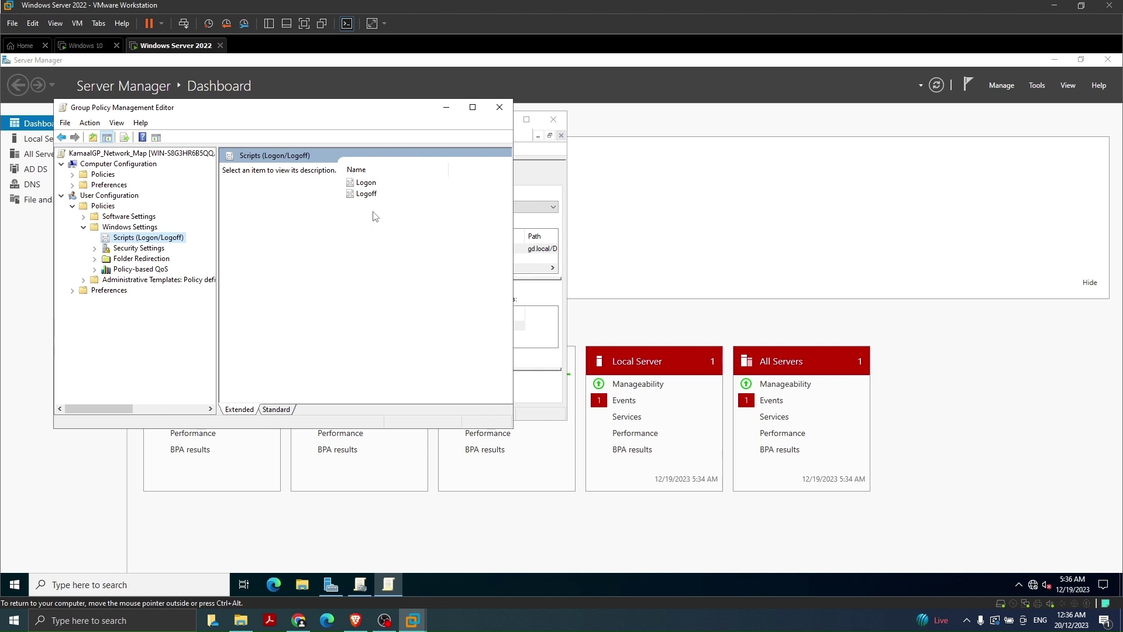
double_click(368, 183)
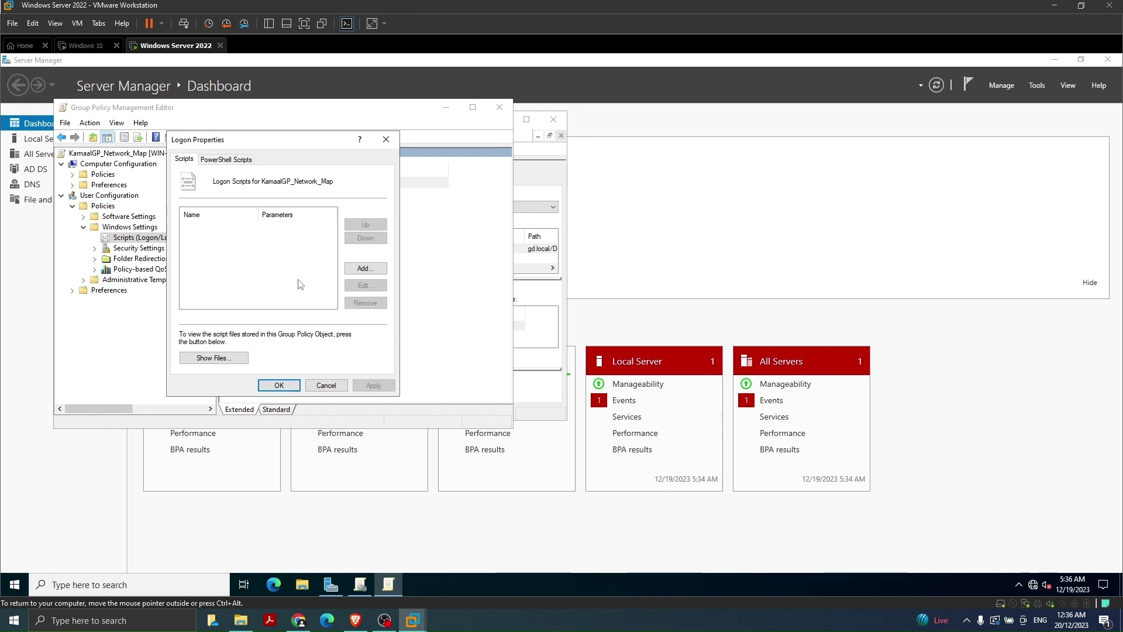
View the GPO's logon script files, then find the Kamaal.bat script file on the desktop.
click(224, 358)
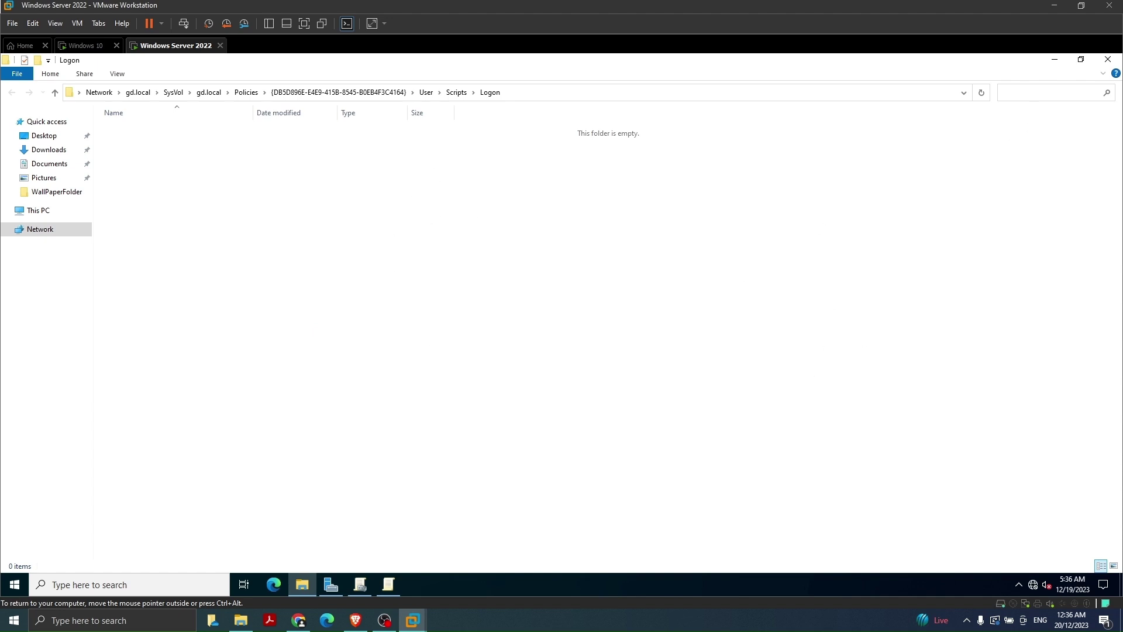
click(1059, 60)
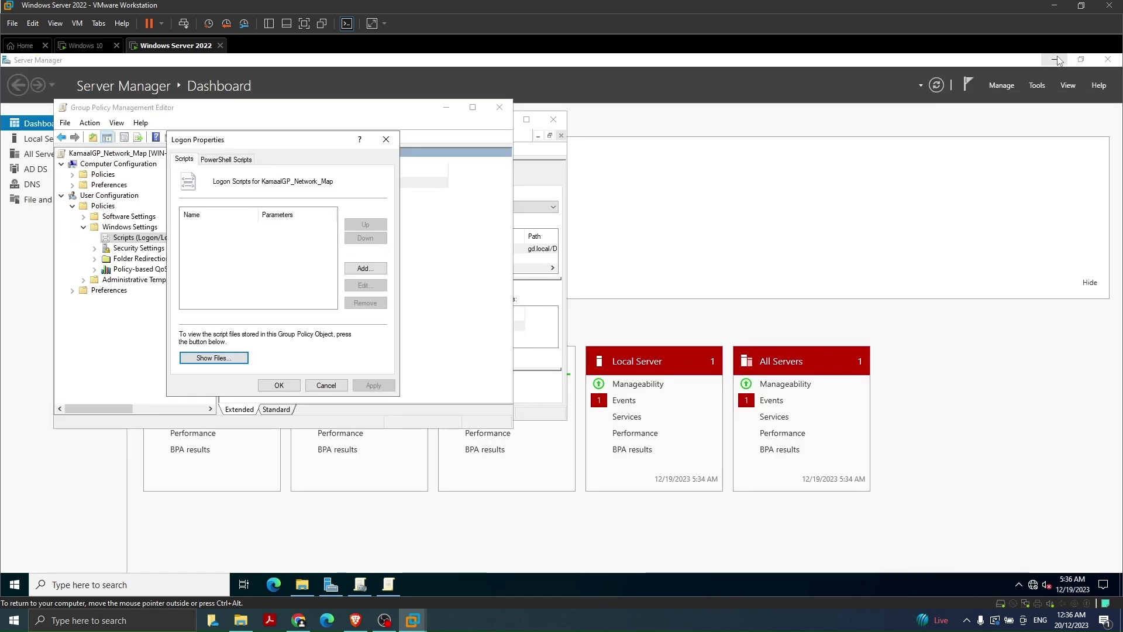
click(1059, 59)
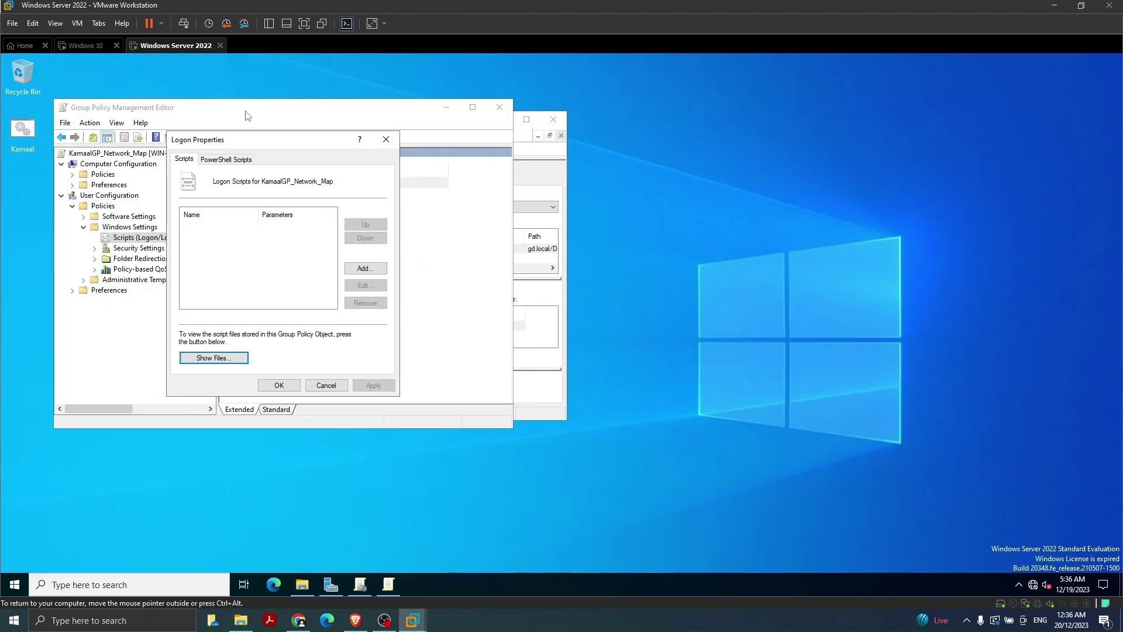
key(Escape)
right_click(22, 138)
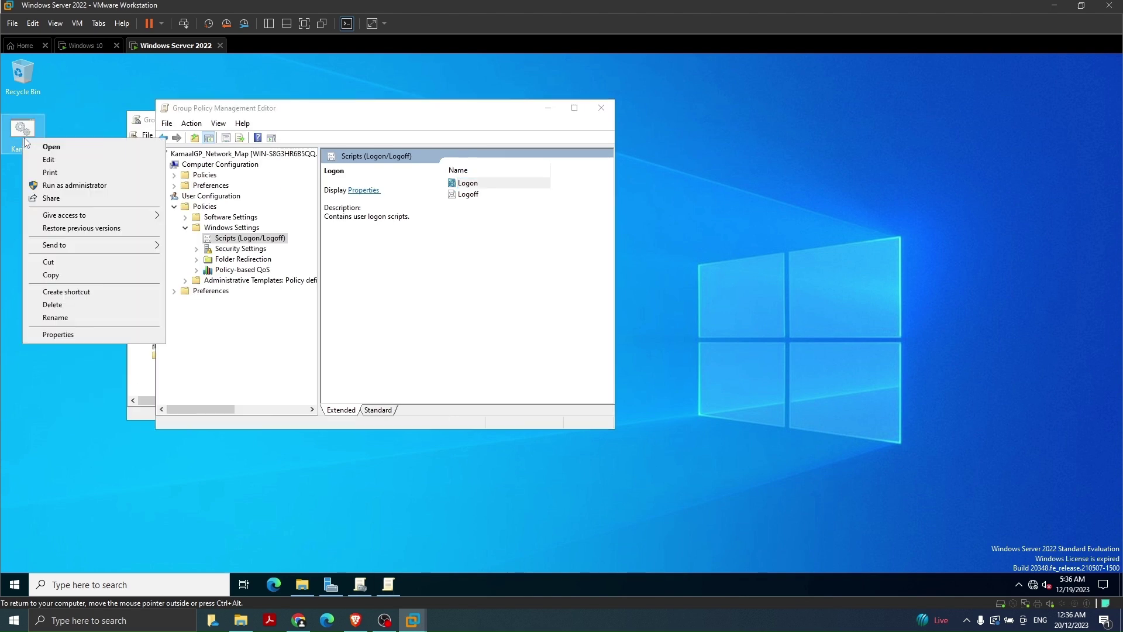
click(58, 274)
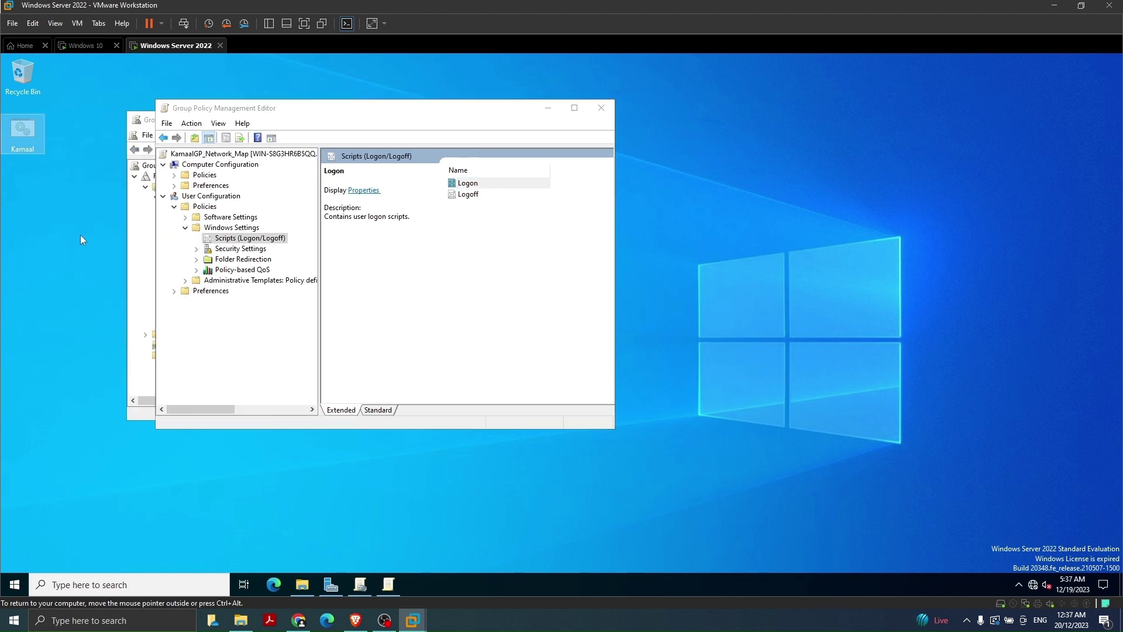
Paste Kamaal.bat into the GPO's Logon scripts folder from Logon properties, then close the folder.
click(367, 586)
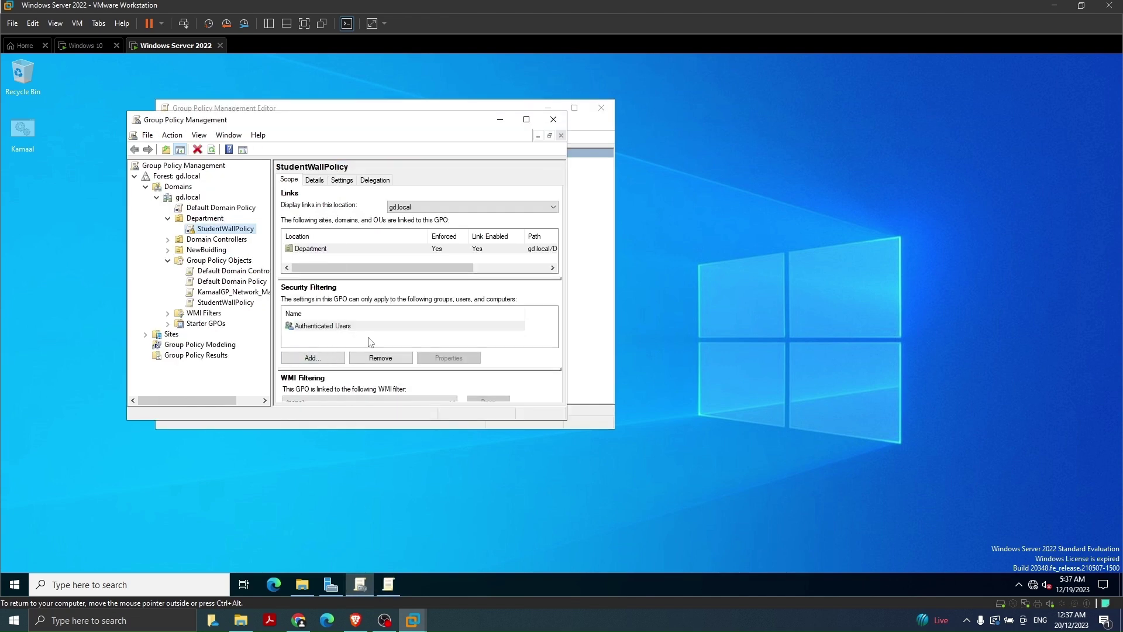
click(388, 585)
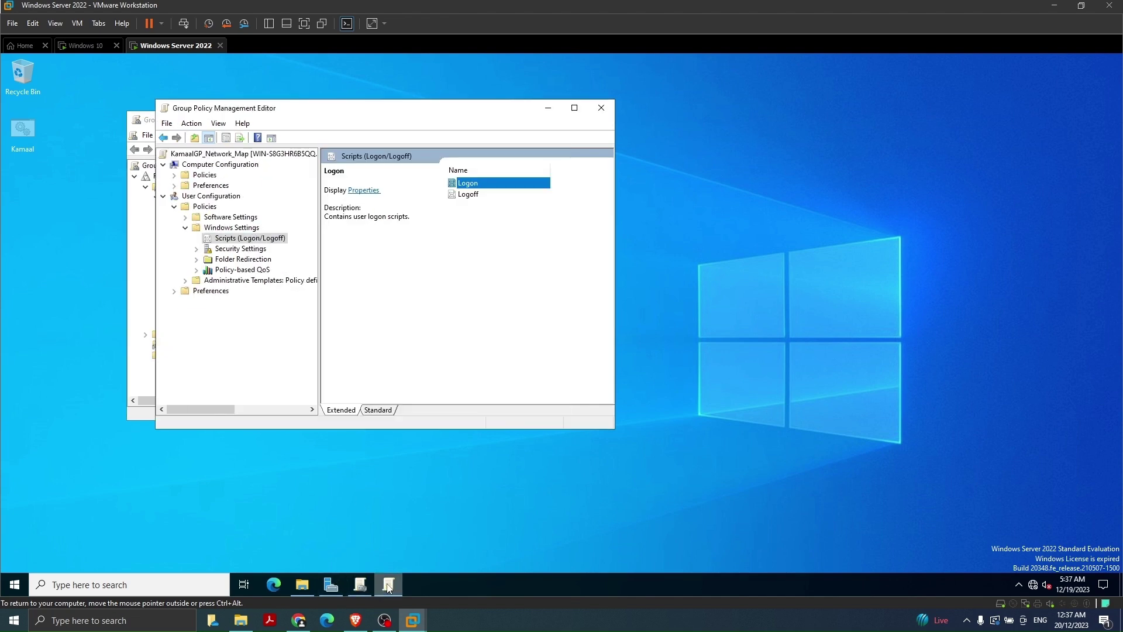
double_click(467, 185)
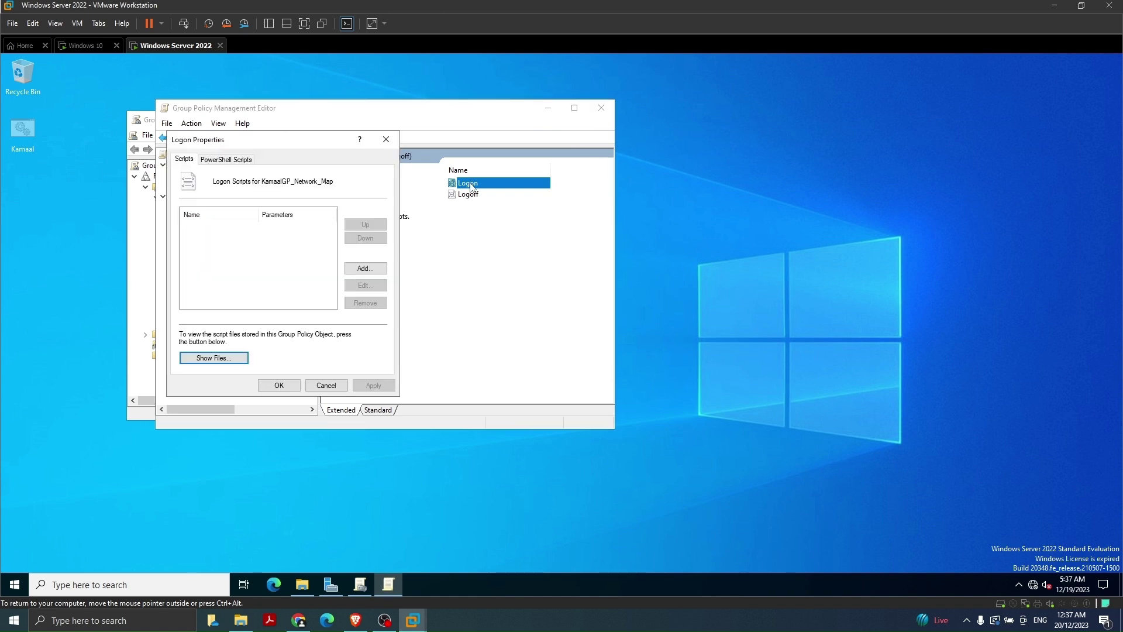
click(244, 358)
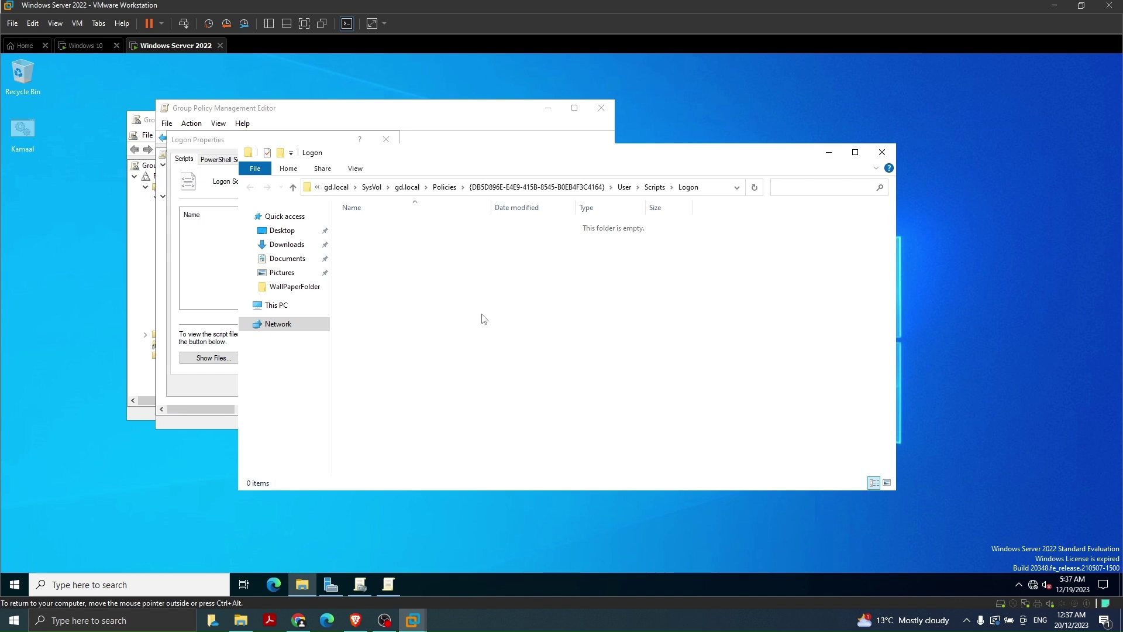
key(ctrl+v)
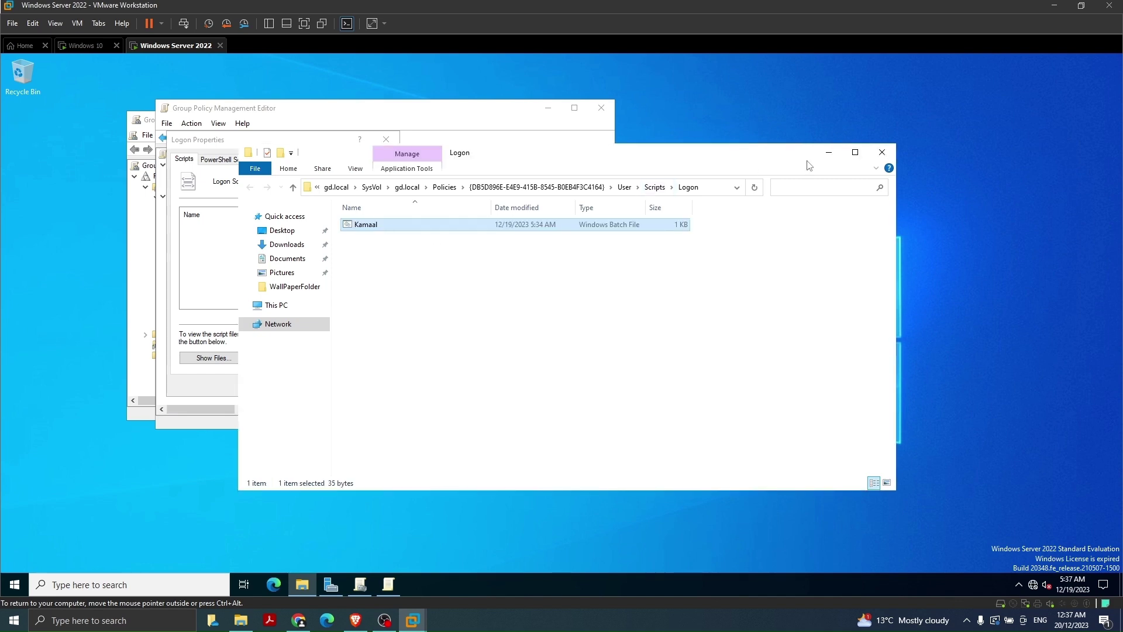
click(875, 153)
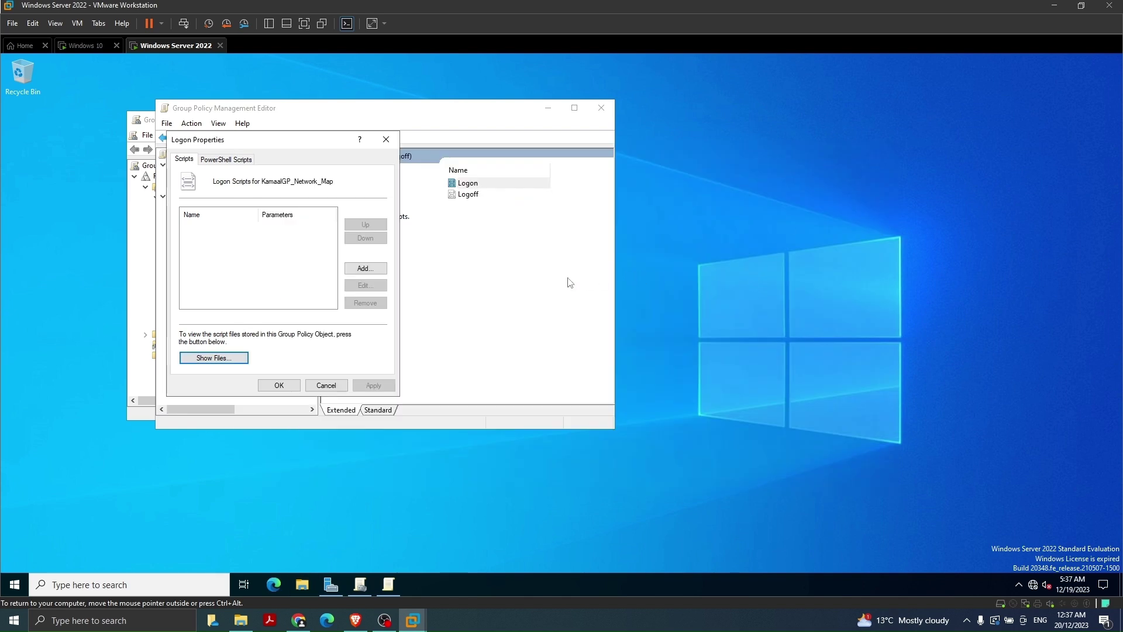
Add Kamaal.bat as the policy's logon script and confirm the Logon Properties with OK.
click(367, 270)
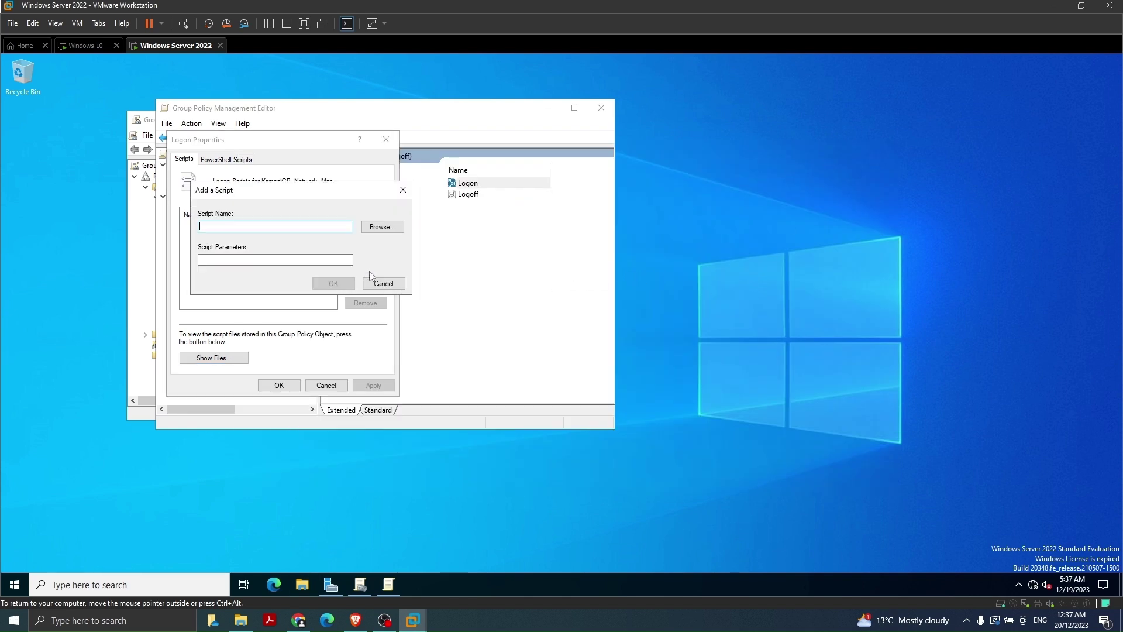
click(382, 228)
click(337, 288)
click(651, 460)
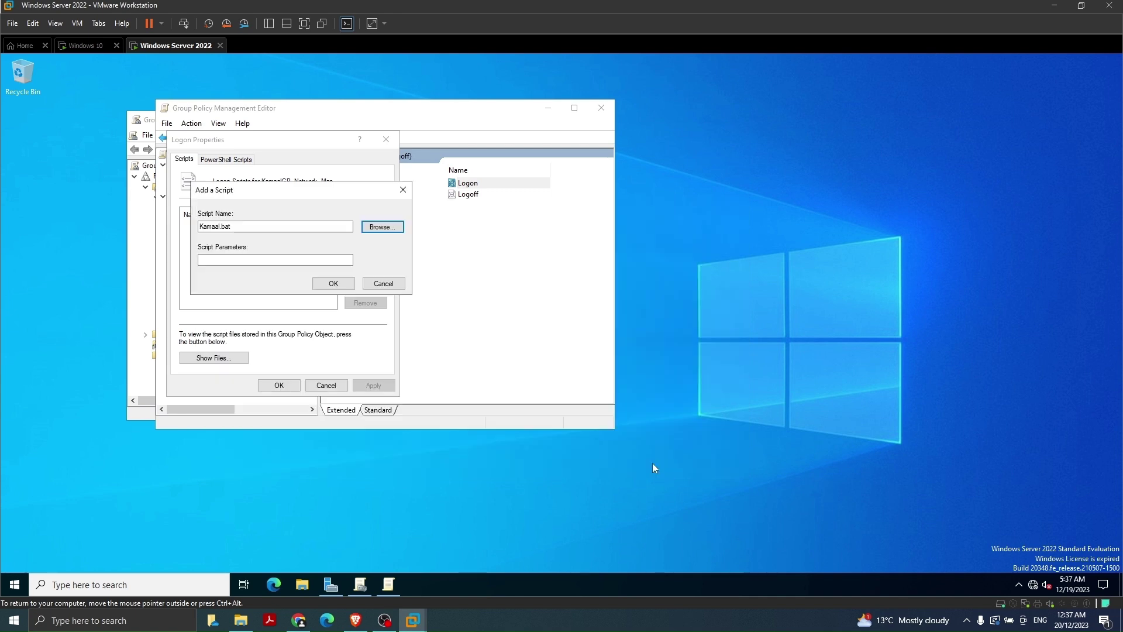
click(347, 286)
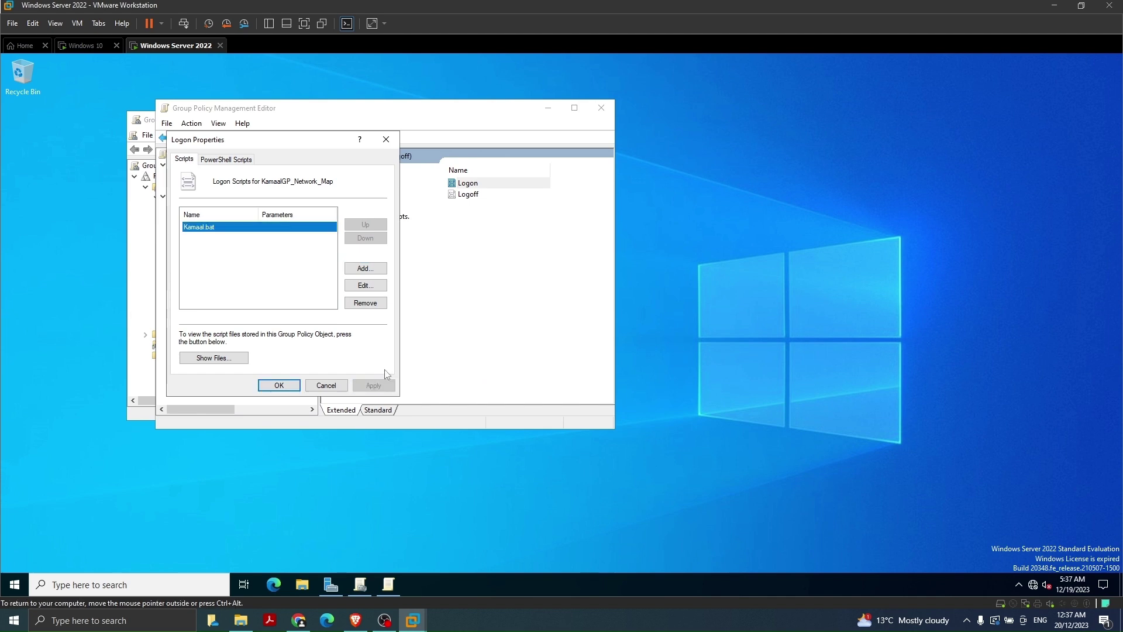
click(290, 386)
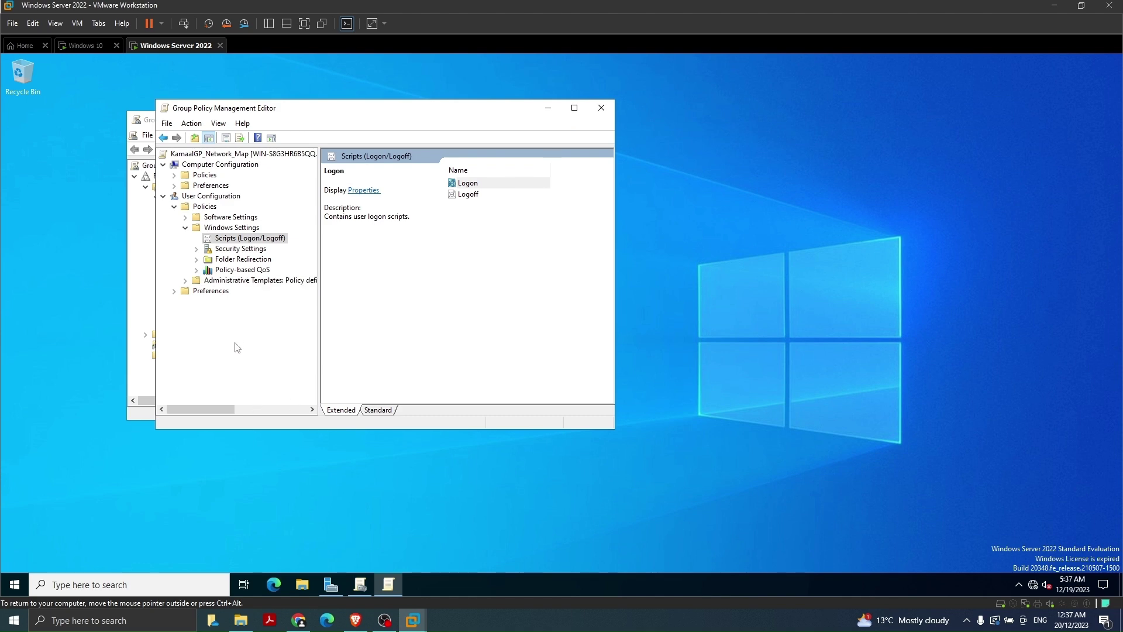
drag(454, 114, 491, 170)
Close the editor, link existing GPO KamaalGP_Network_Map to gd.local, and close Group Policy Management.
click(639, 163)
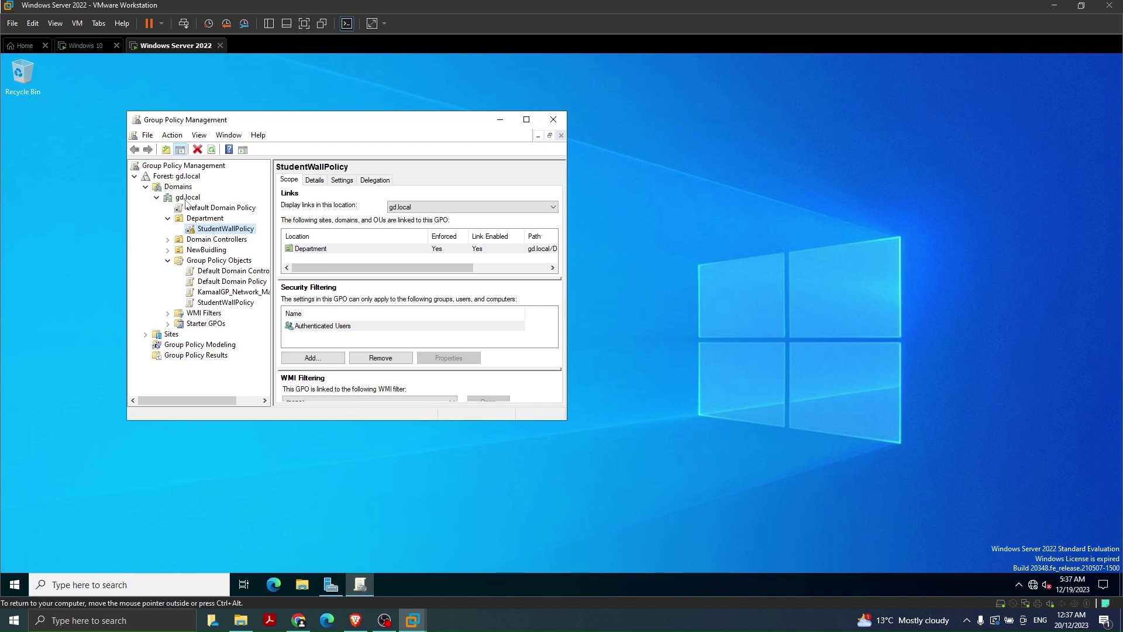
right_click(188, 199)
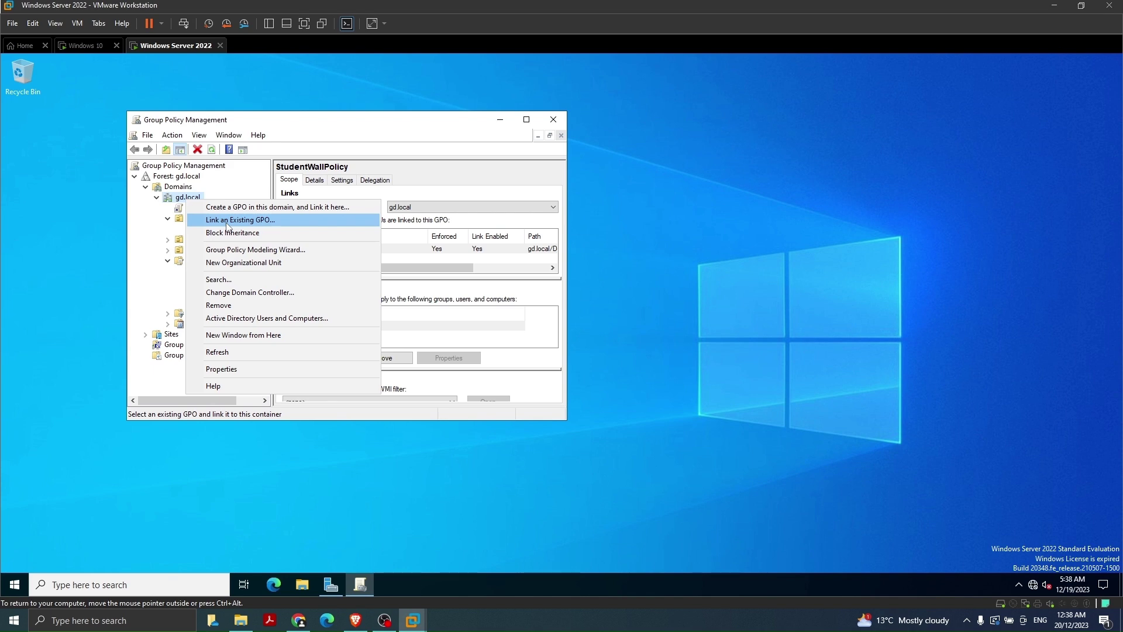
click(228, 223)
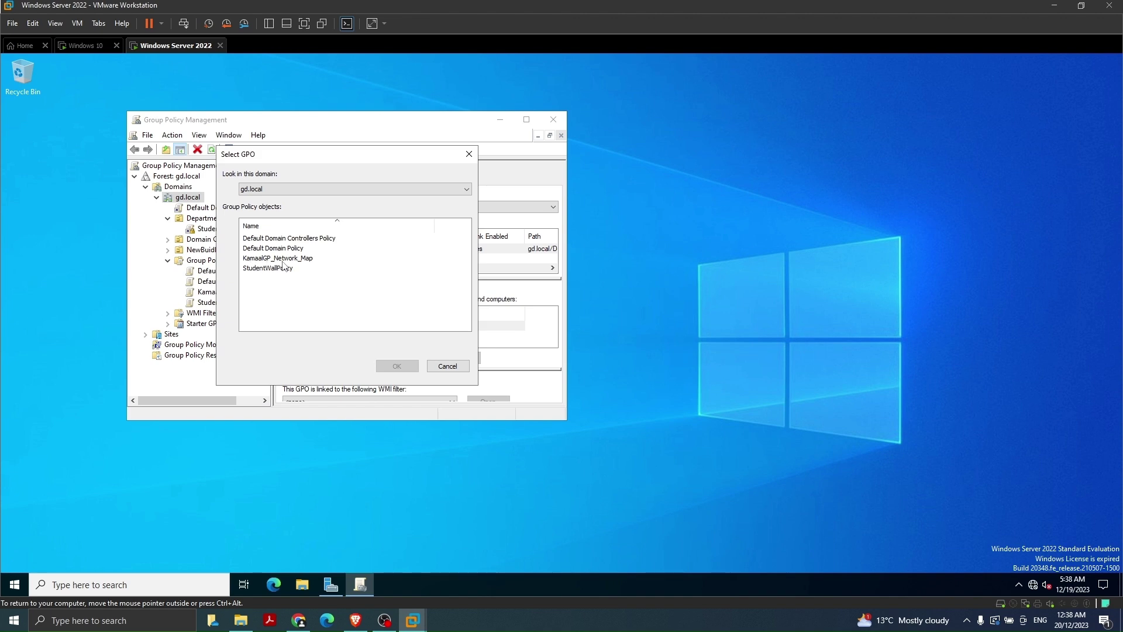
click(282, 262)
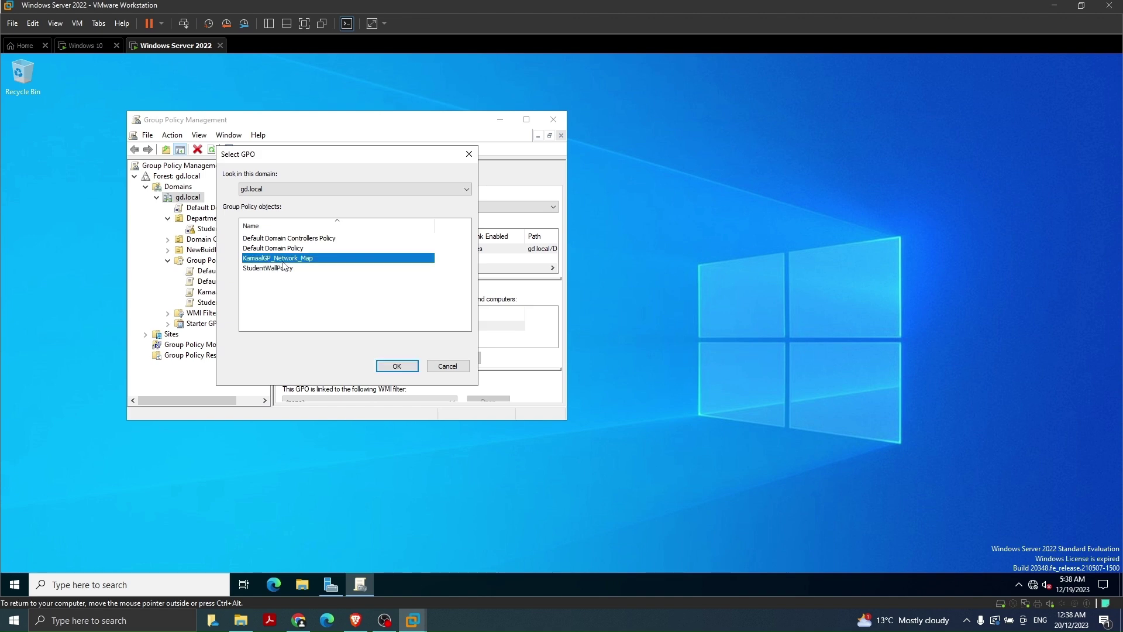
click(397, 366)
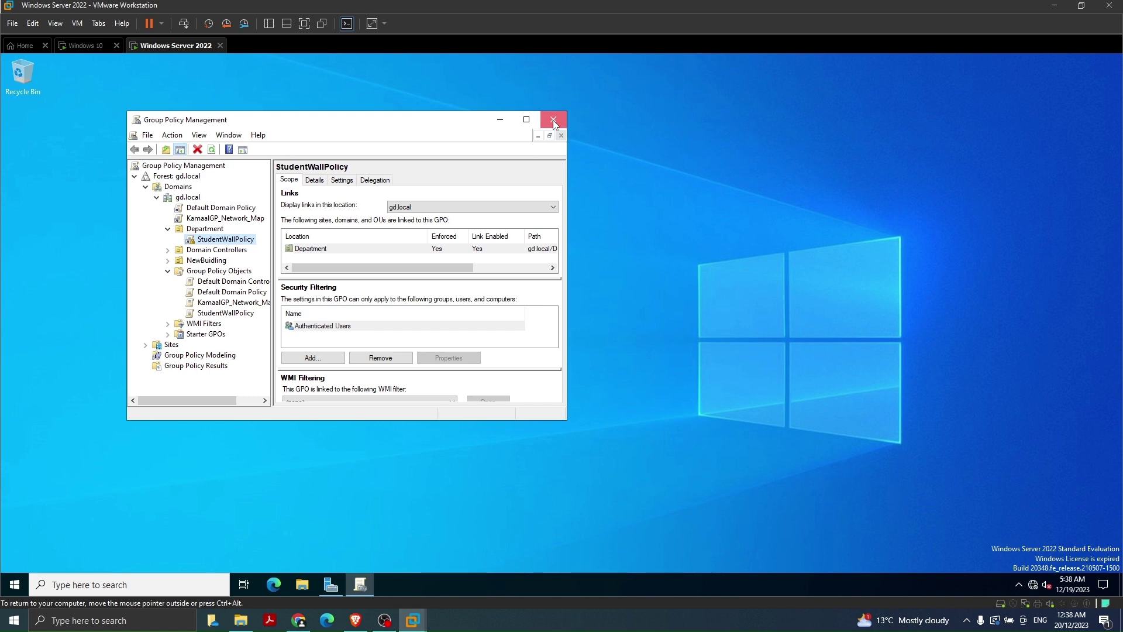
click(554, 121)
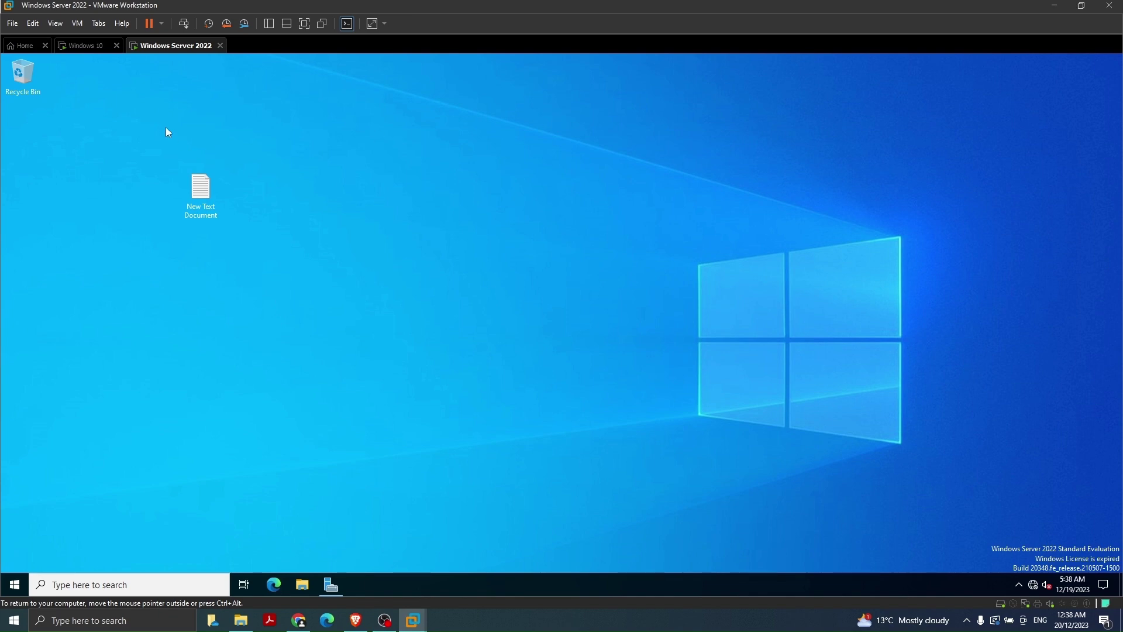
On the Windows 10 VM, sign in as Other user with the domain user's name and password.
click(84, 47)
click(375, 310)
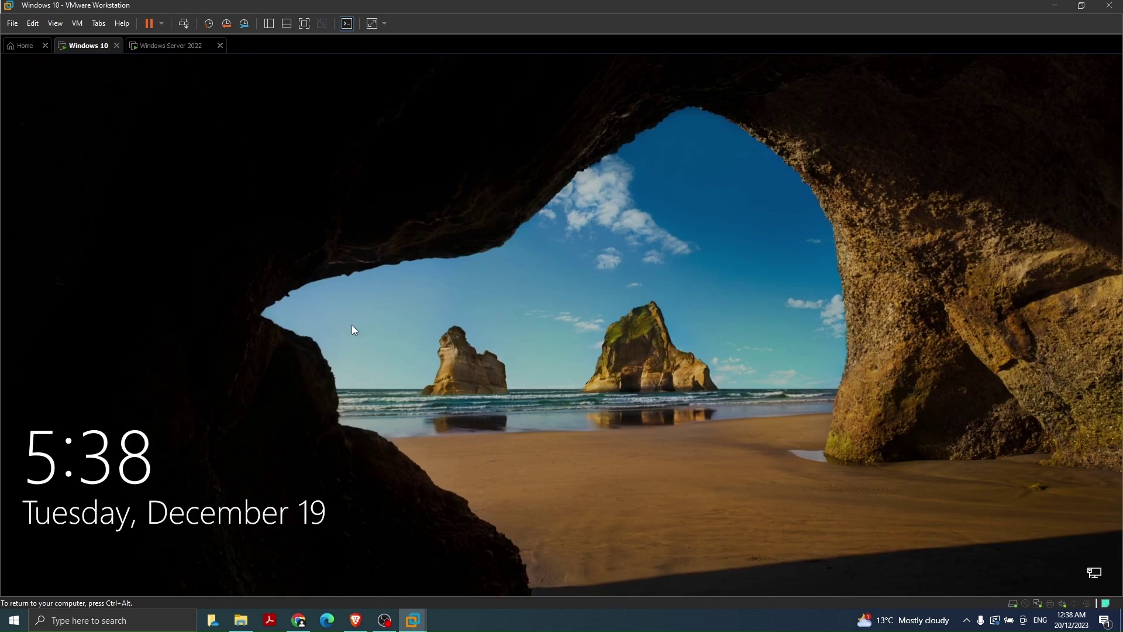
click(353, 320)
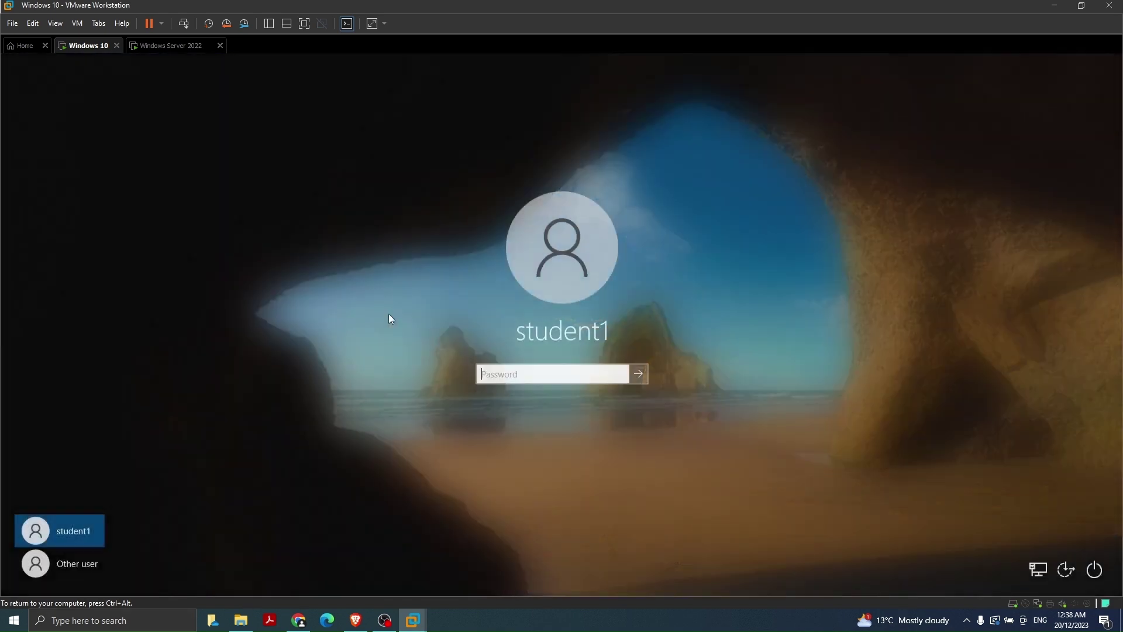
click(85, 565)
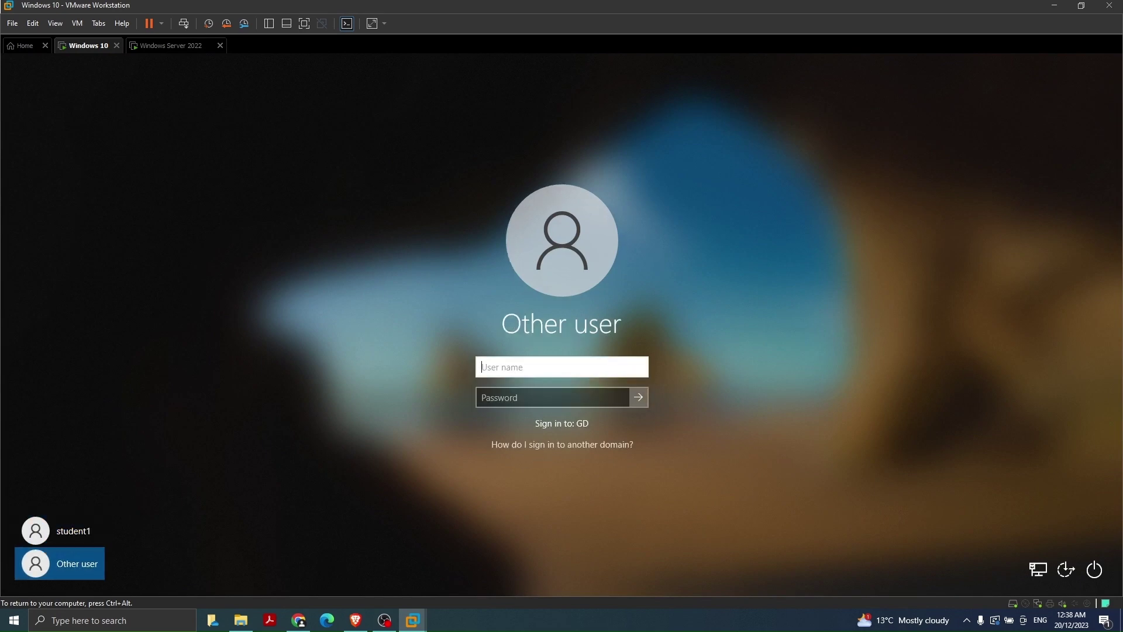
text(teacher2)
key(Tab)
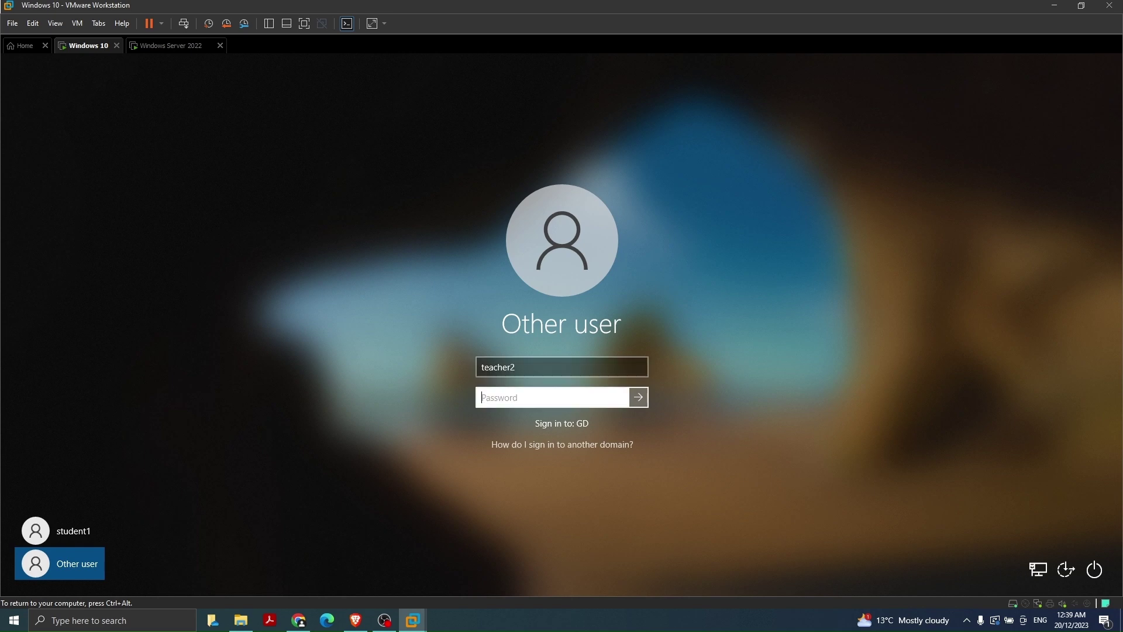
text(••••••••••)
click(639, 403)
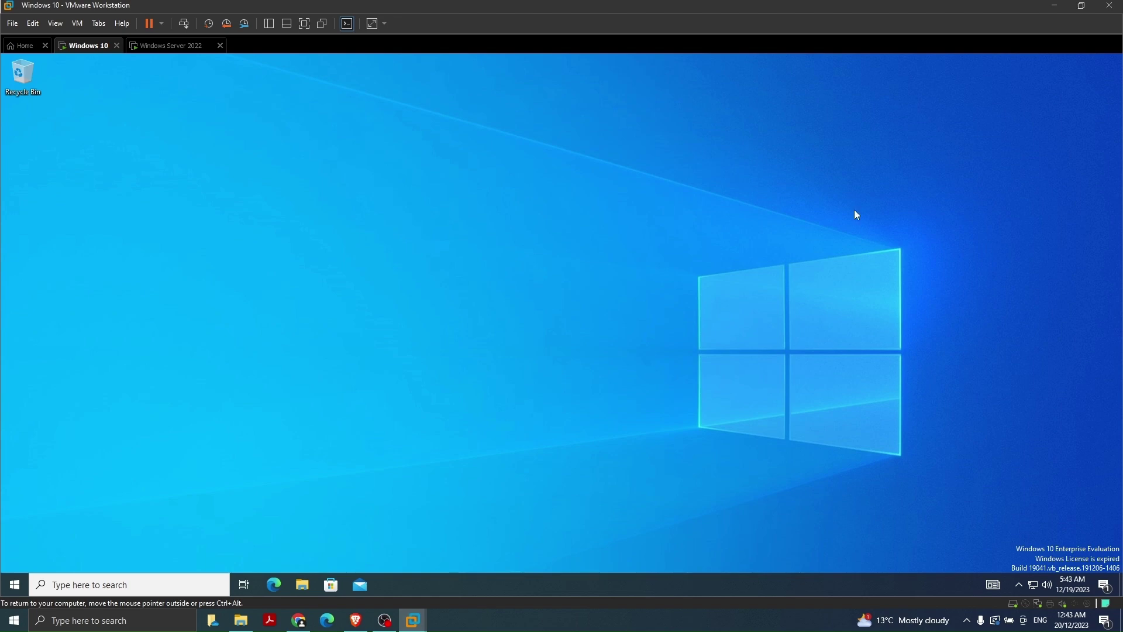
In File Explorer's This PC, open the Kamaal (Z:) network drive, then return to This PC.
click(165, 45)
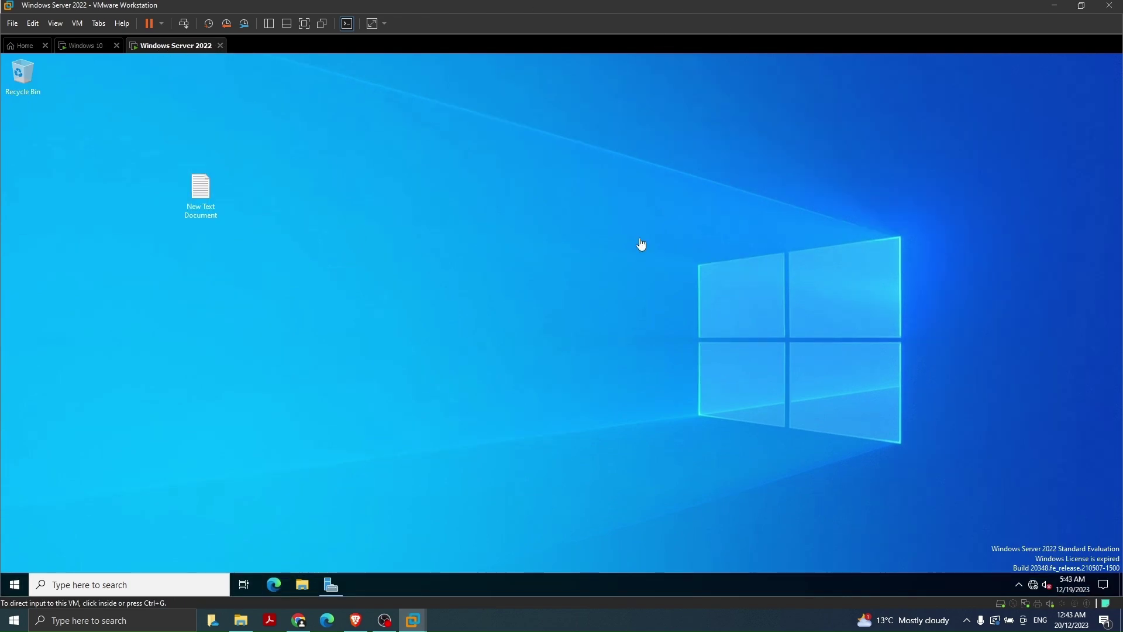
click(99, 47)
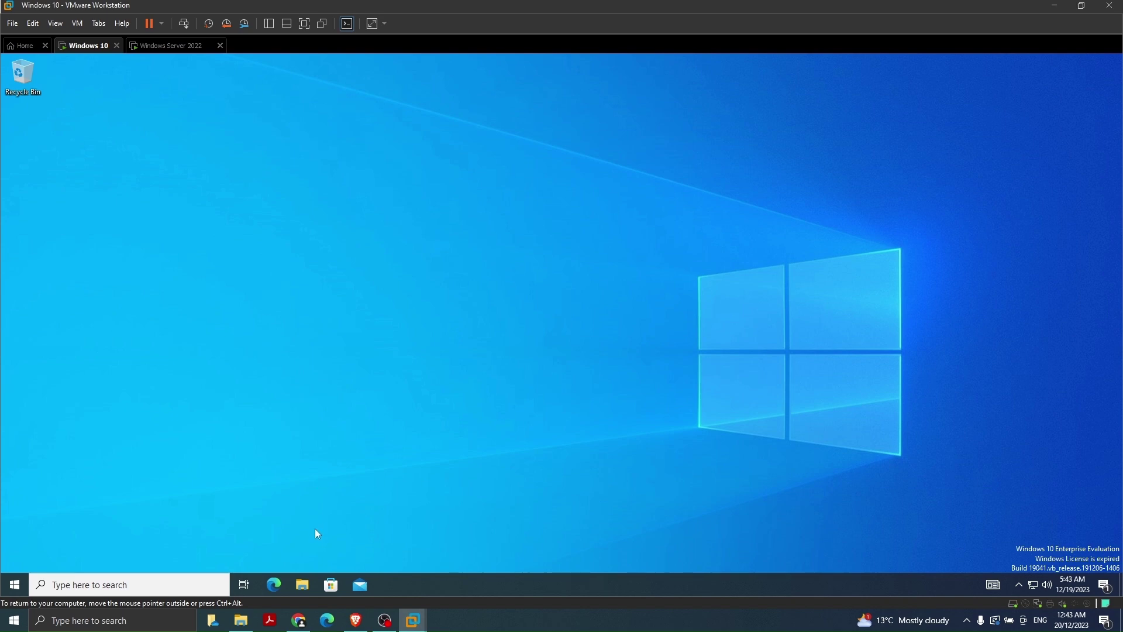
click(303, 587)
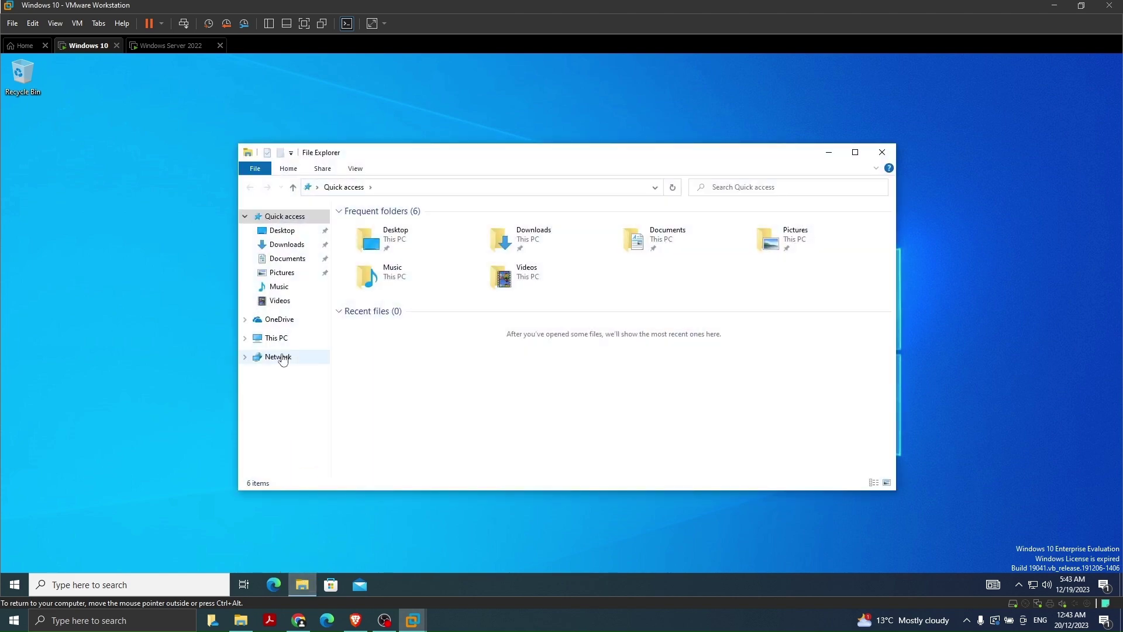
click(276, 338)
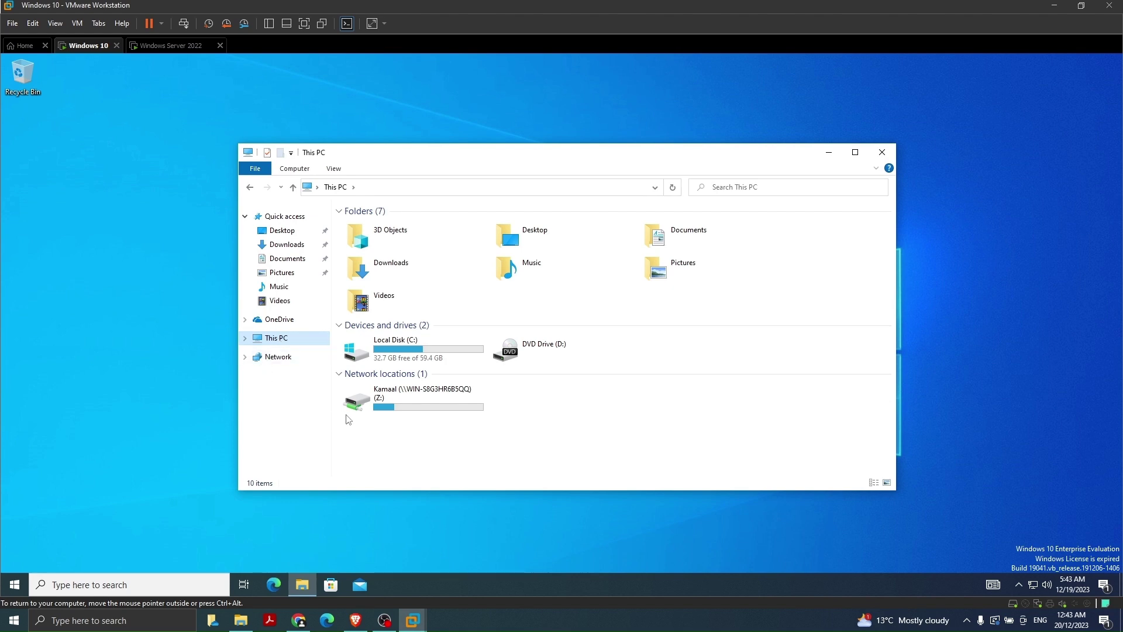
double_click(403, 402)
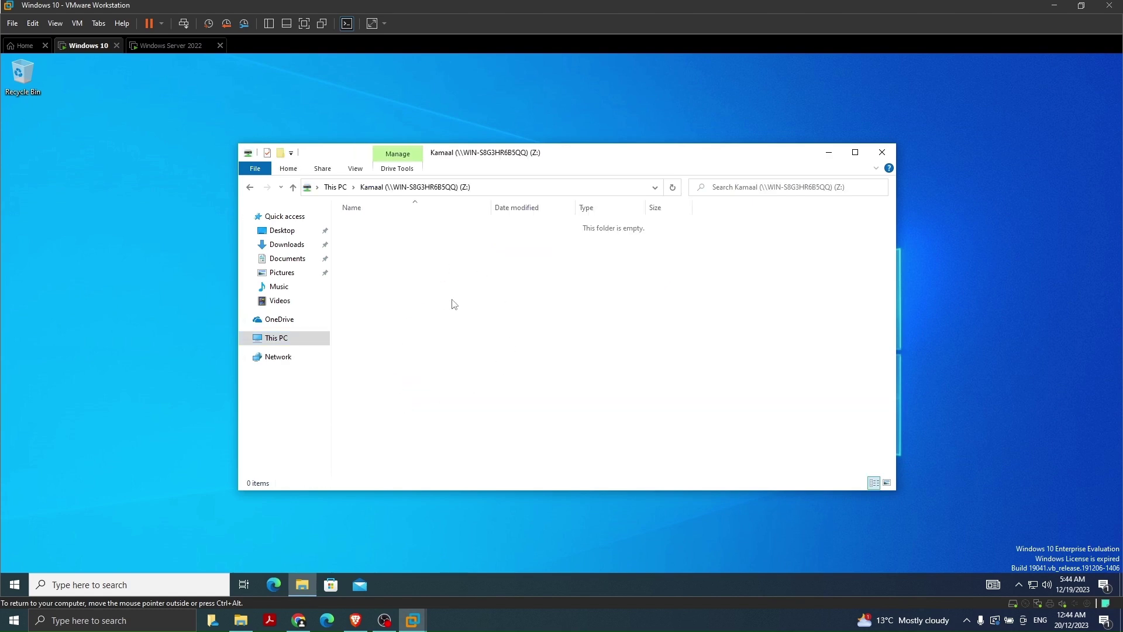
double_click(293, 187)
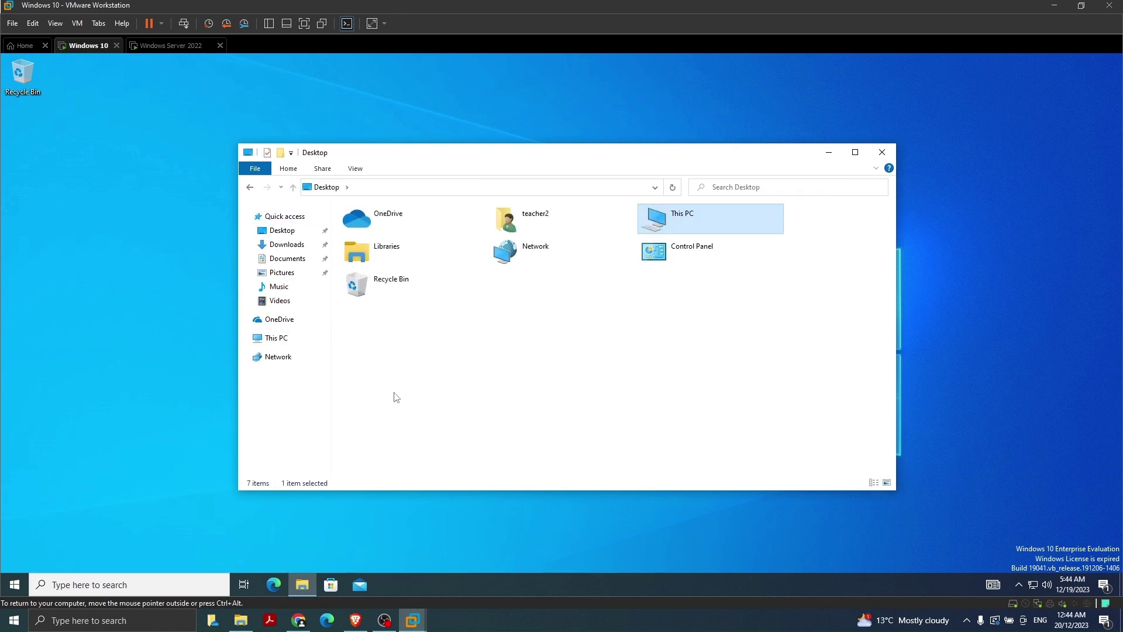
click(272, 338)
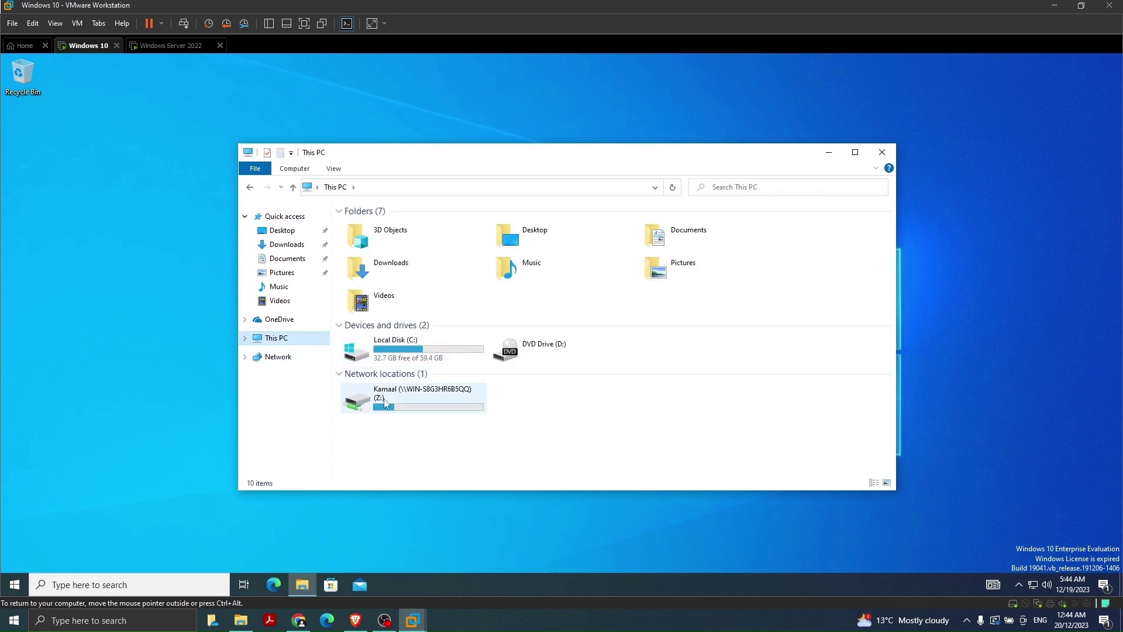